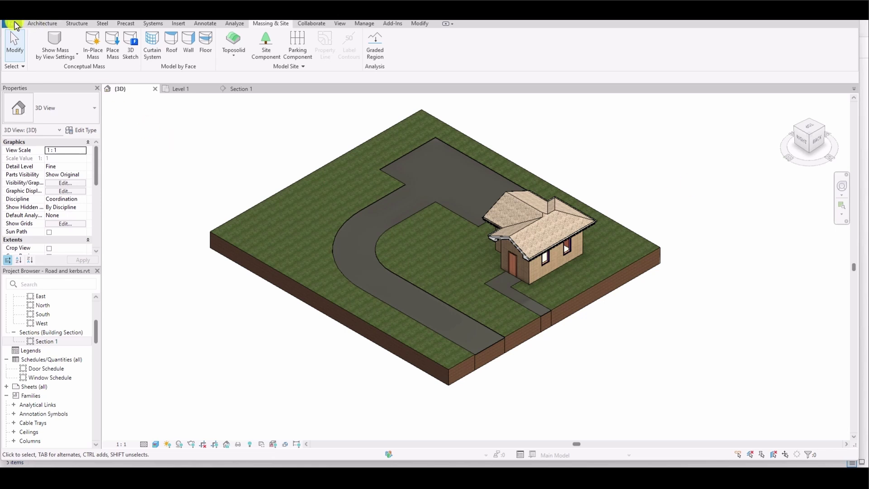
Create a new family from the Profile-Rail.rft template
click(13, 24)
mouse_move(54, 62)
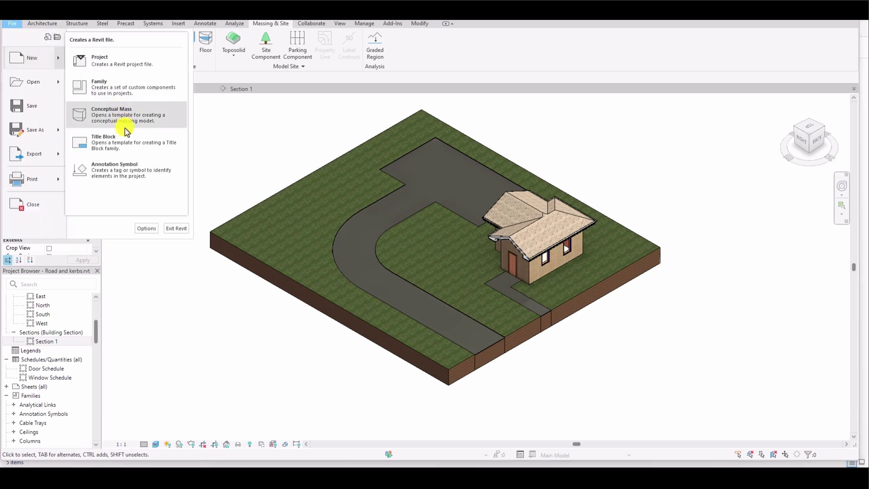
click(121, 88)
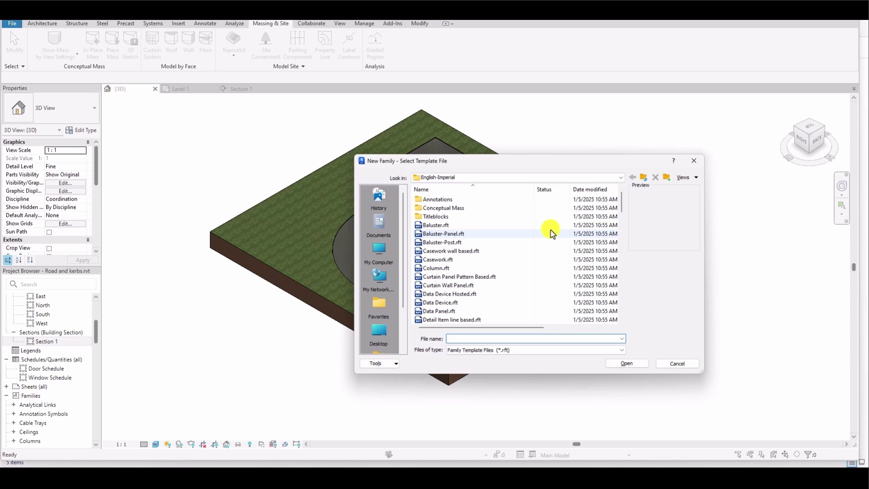
click(521, 242)
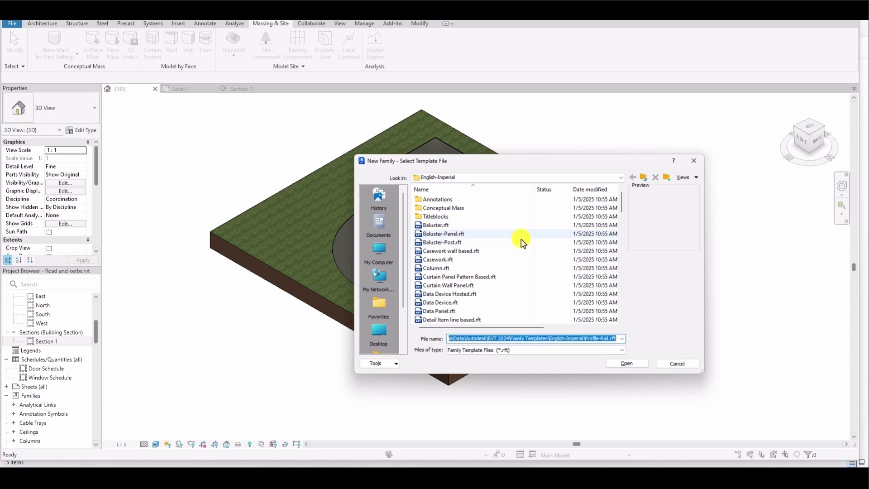
drag(622, 206, 627, 288)
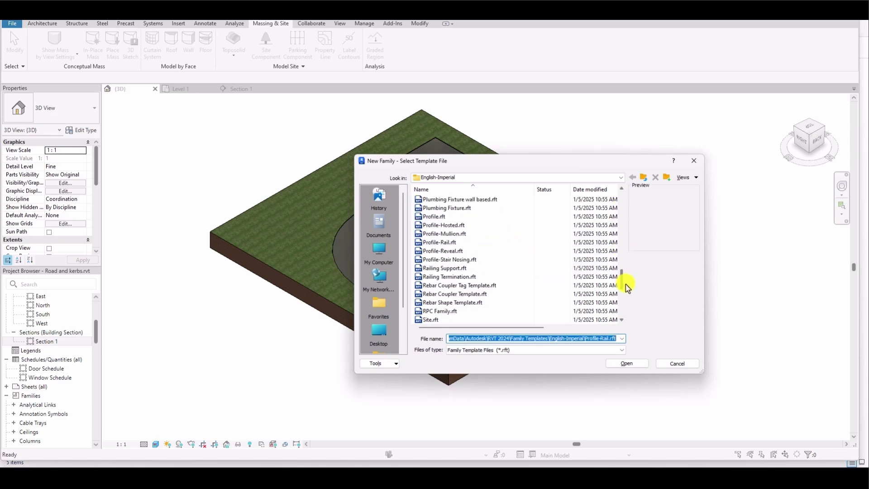
click(450, 243)
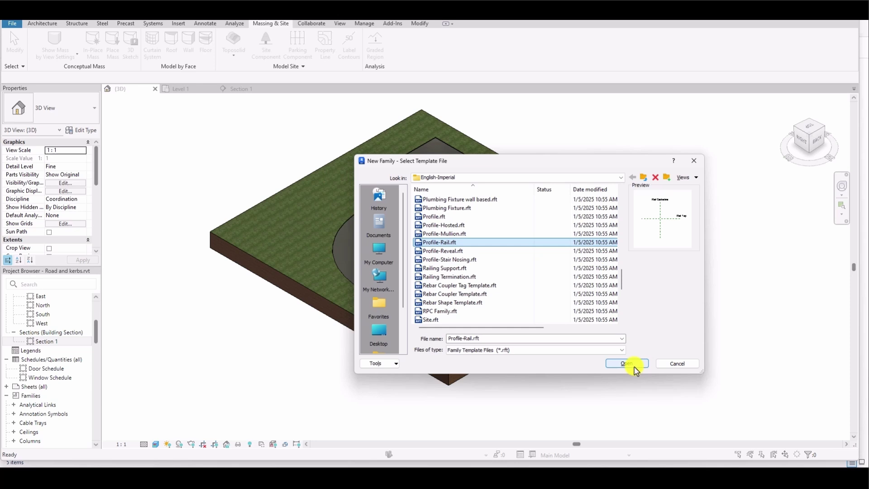
click(634, 364)
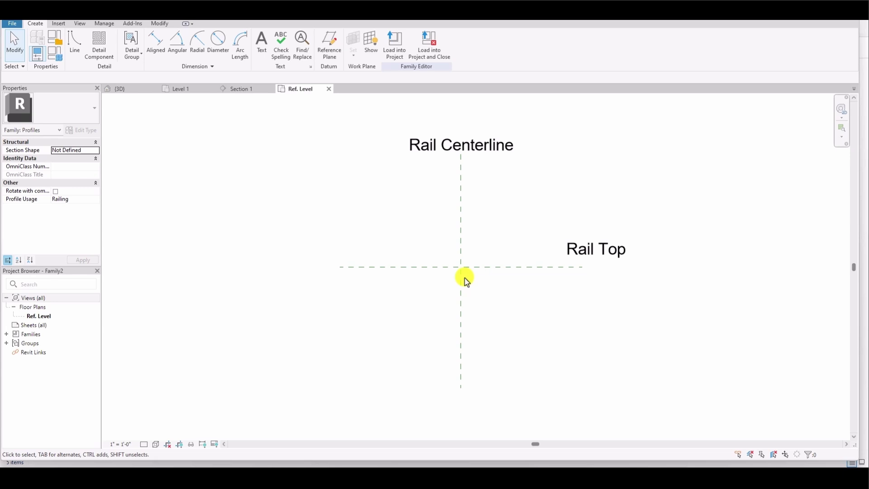
Sketch a trial profile line along Rail Top, then undo it
click(74, 45)
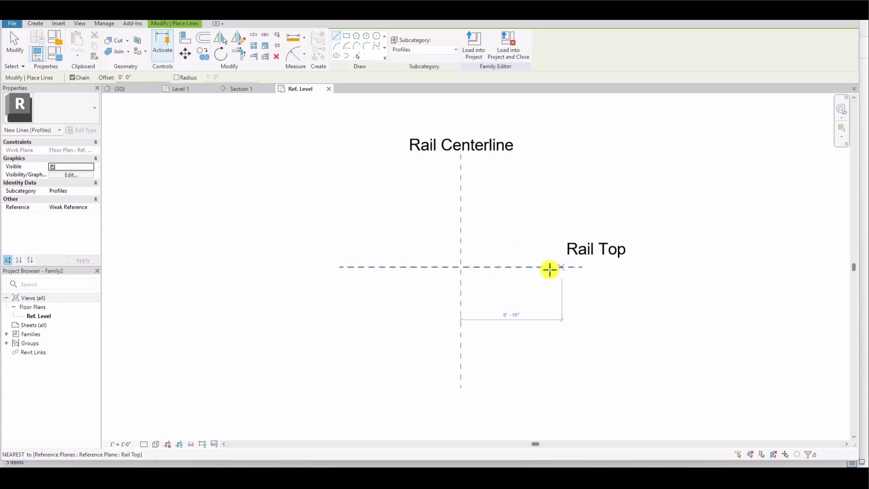
click(627, 267)
click(461, 267)
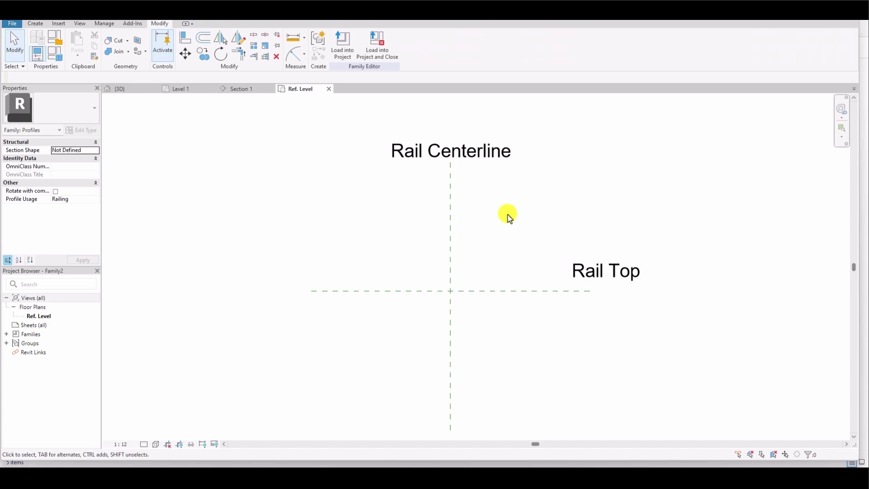
key(u)
Set the family's length format units to Millimeters in Project Units
key(n)
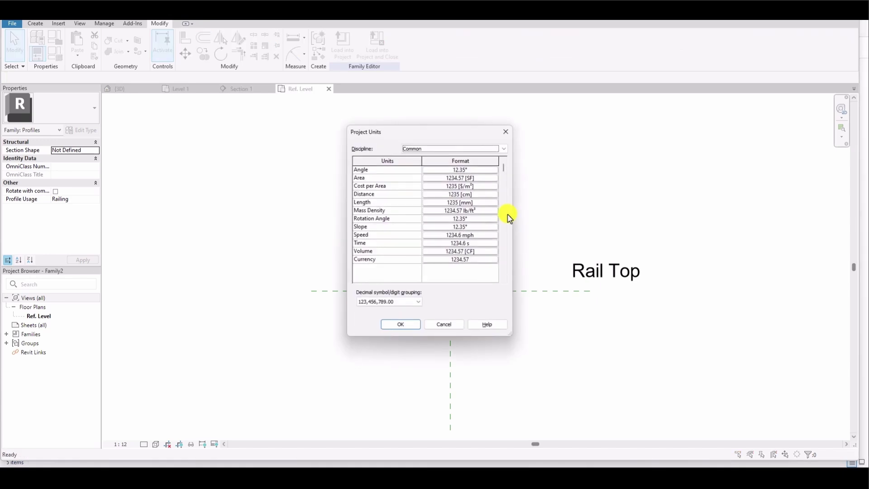
click(448, 202)
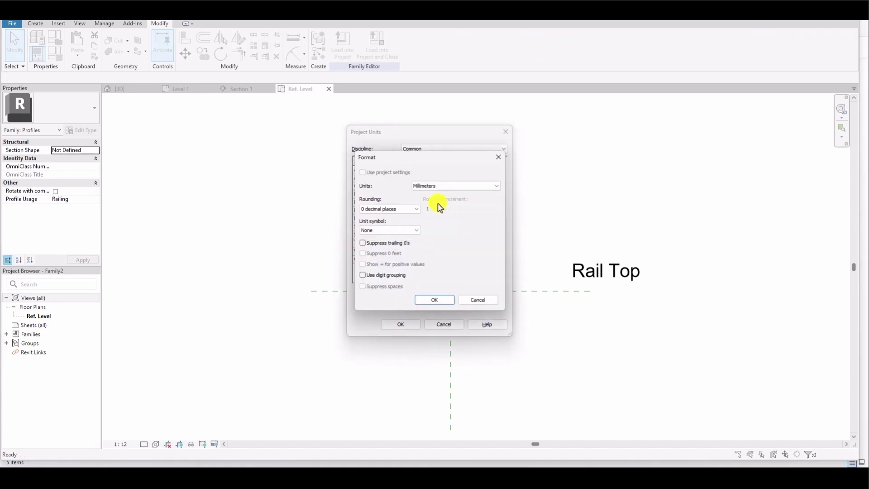
click(485, 188)
click(441, 300)
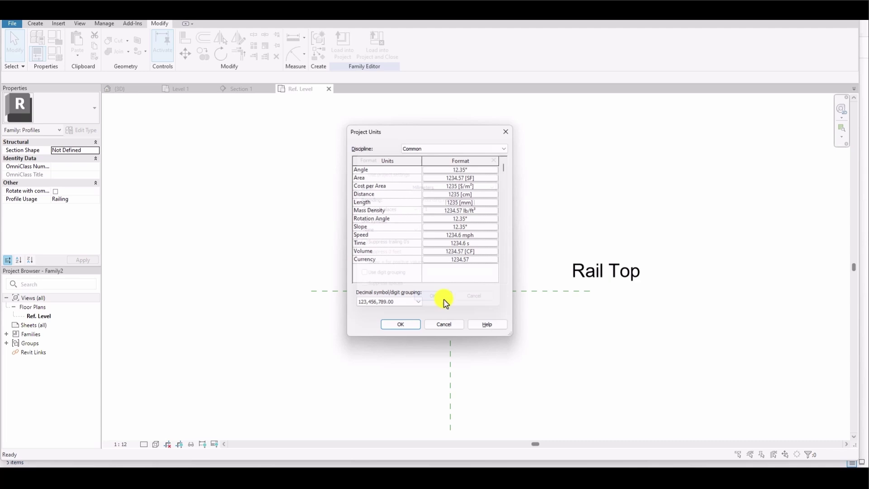
click(400, 325)
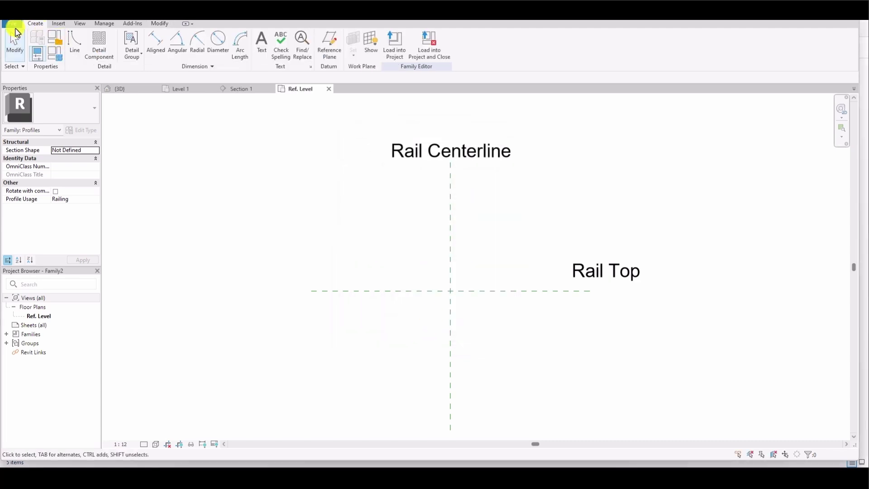
Start the kerb outline at the reference-plane intersection with a 150 mm edge downward
click(75, 43)
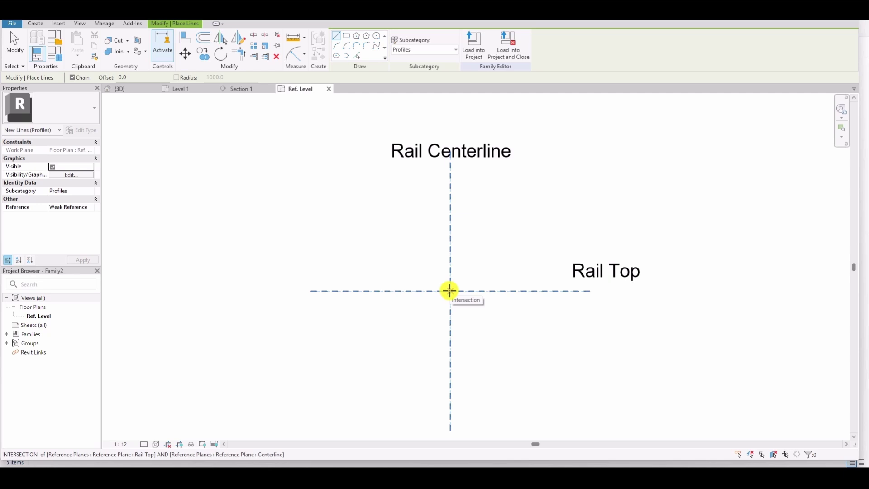
scroll(451, 290, up, 3)
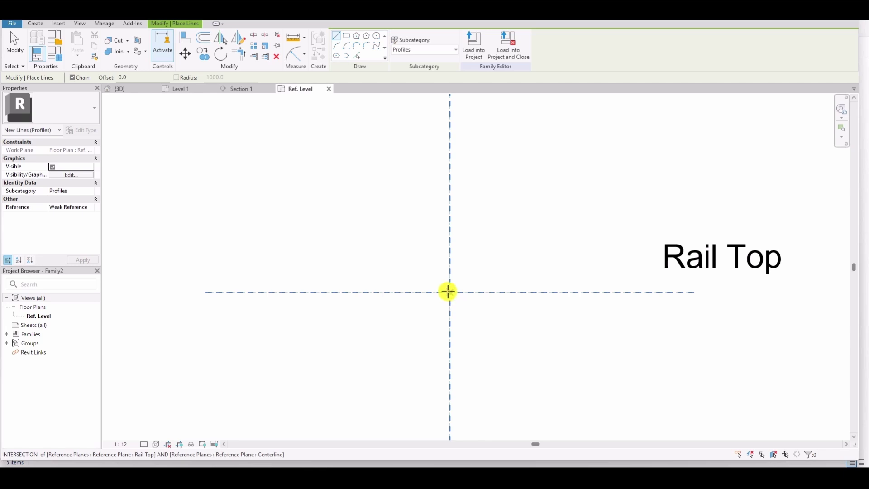
click(448, 292)
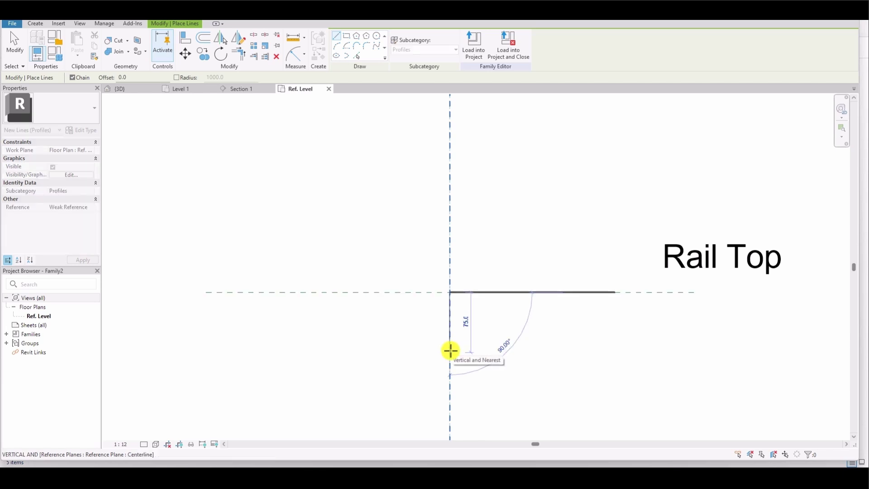
text(150)
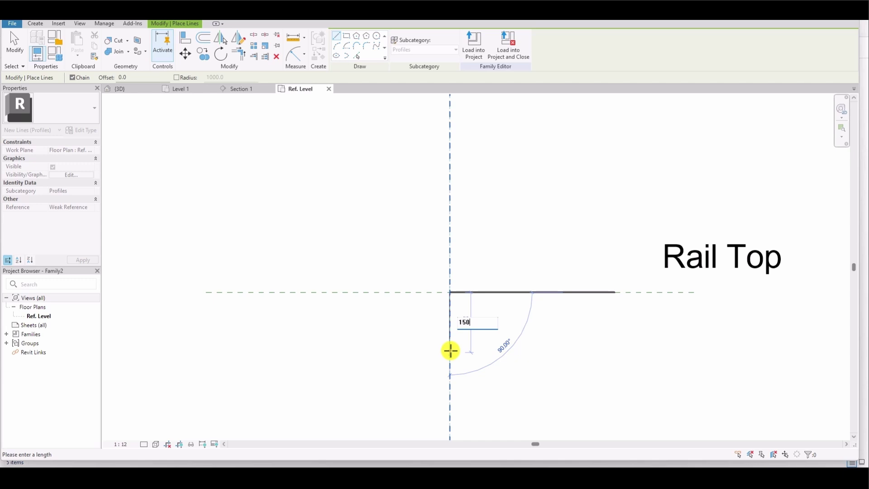
key(Return)
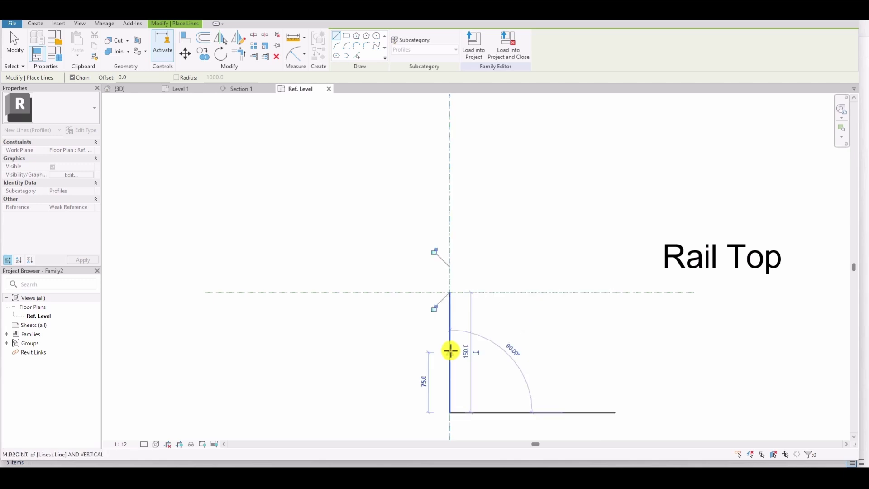
scroll(491, 370, down, 2)
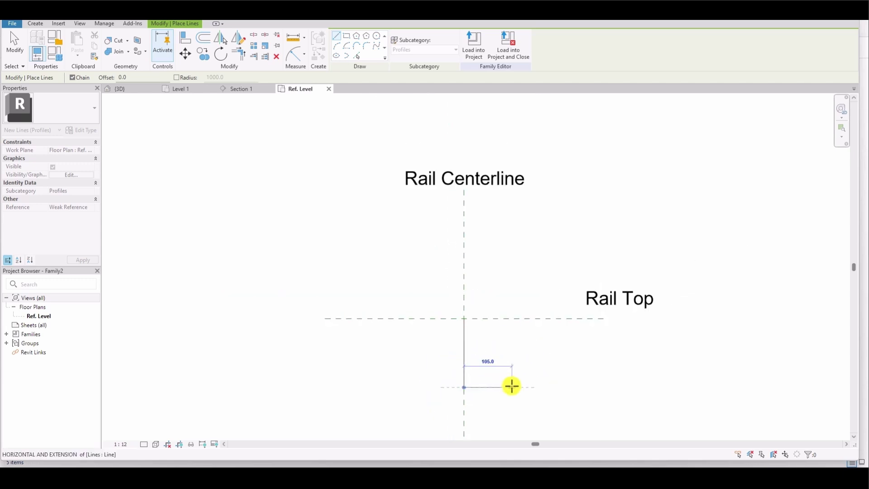
Continue the outline 100 right, 300 up, 70 left, and close it with a sloped edge
text(100)
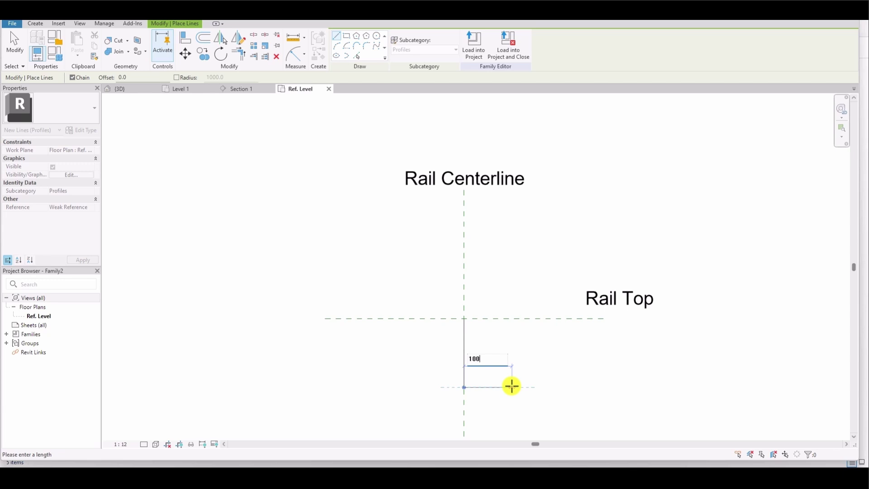
key(Return)
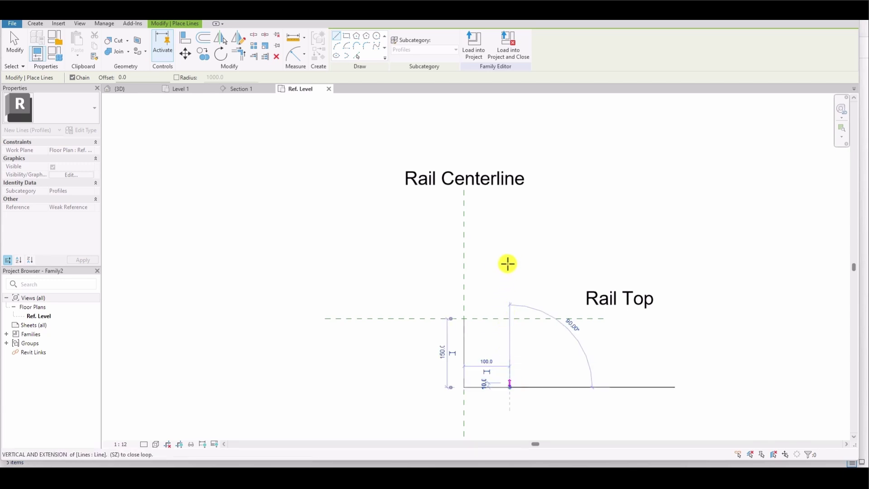
text(300)
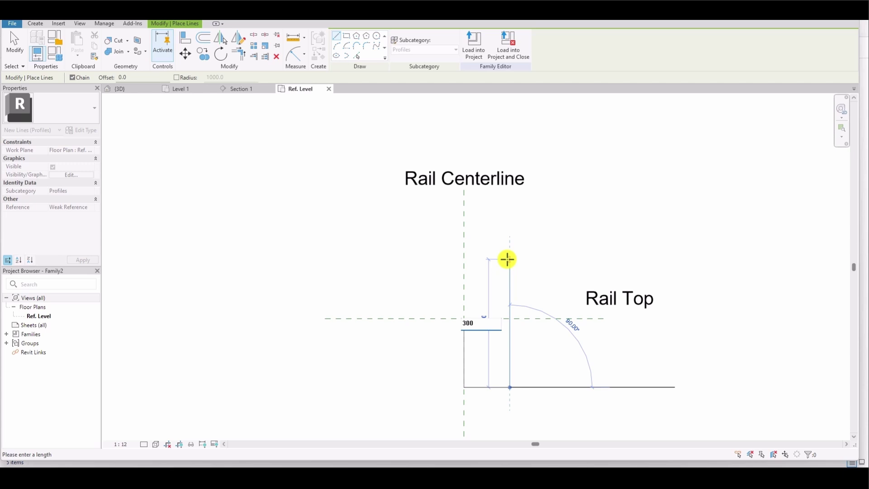
key(Return)
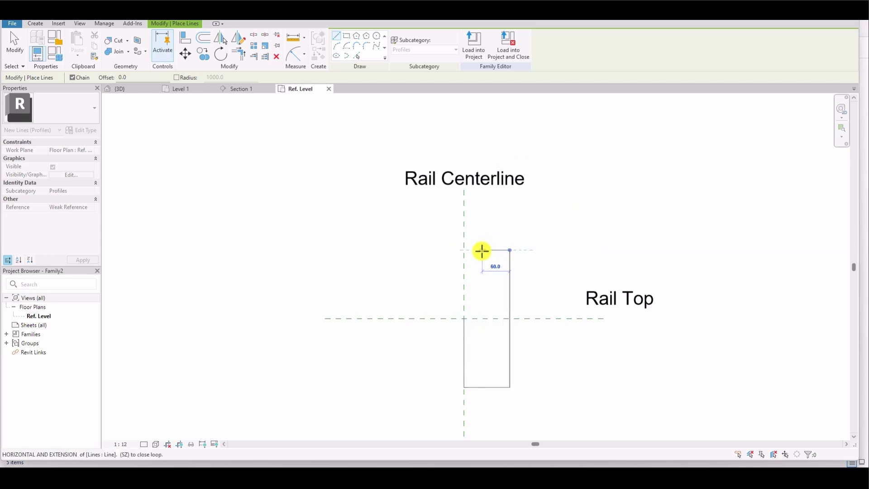
text(70)
key(Return)
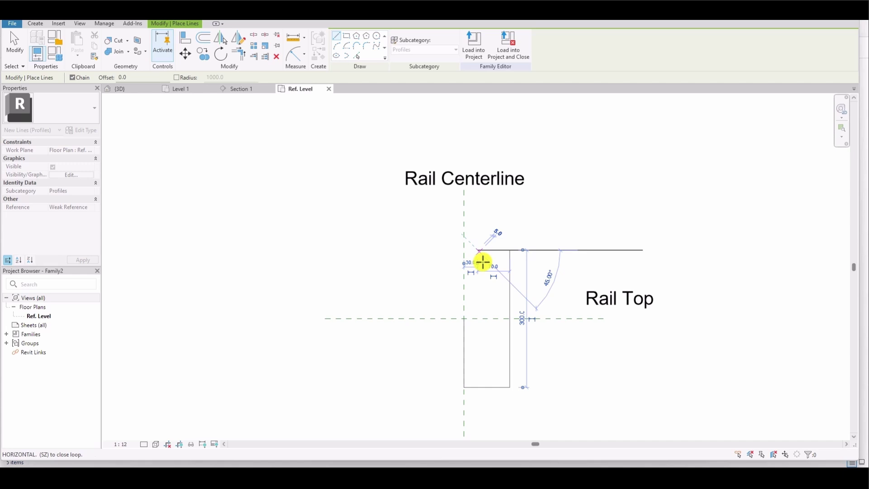
click(464, 320)
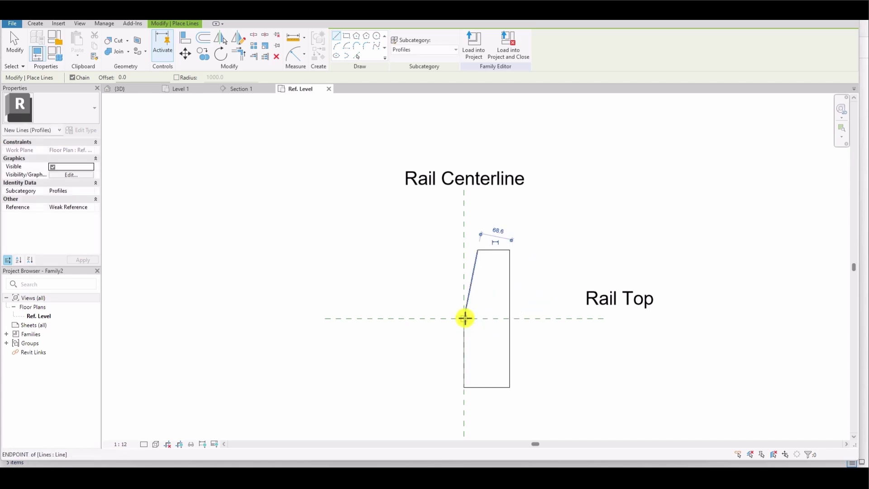
Recheck Project Units with UN and close it without changes
key(u)
key(n)
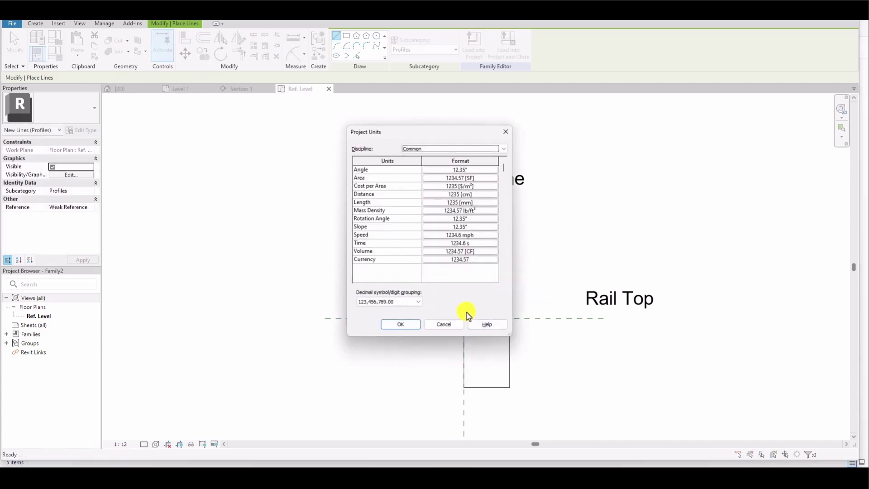
click(454, 324)
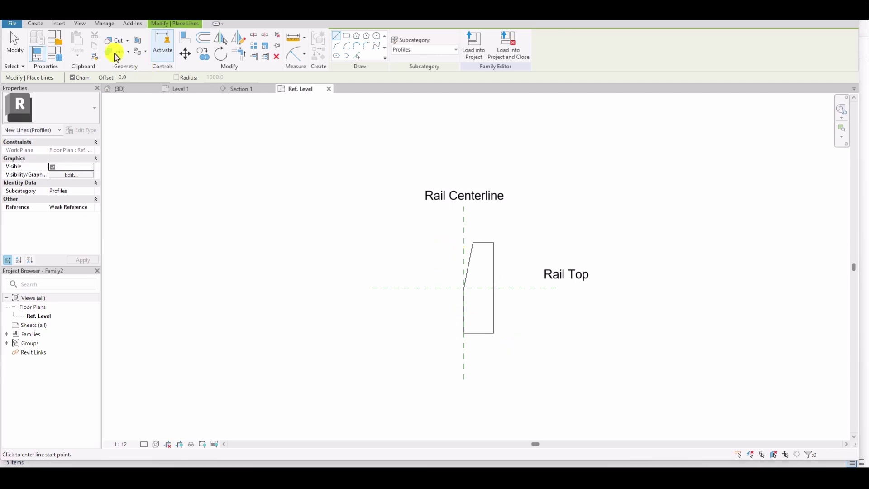
Save the profile family as Kerb and load it into the Road and kerbs project
click(14, 25)
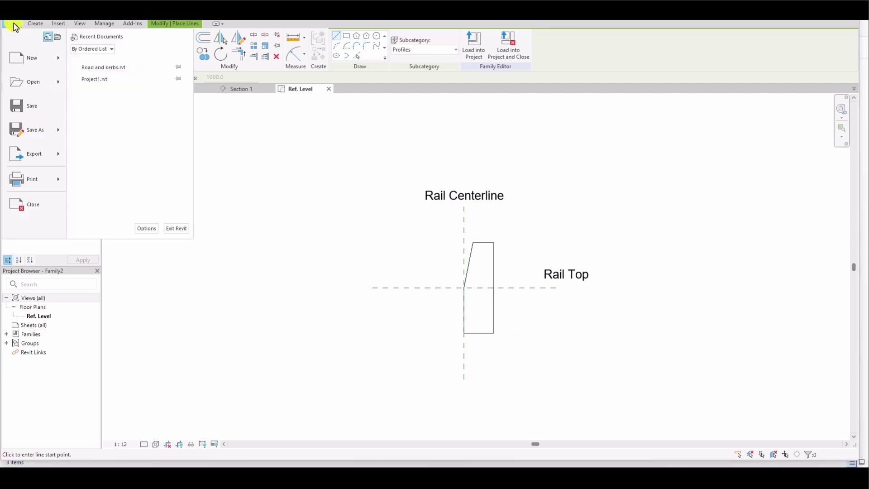
click(29, 107)
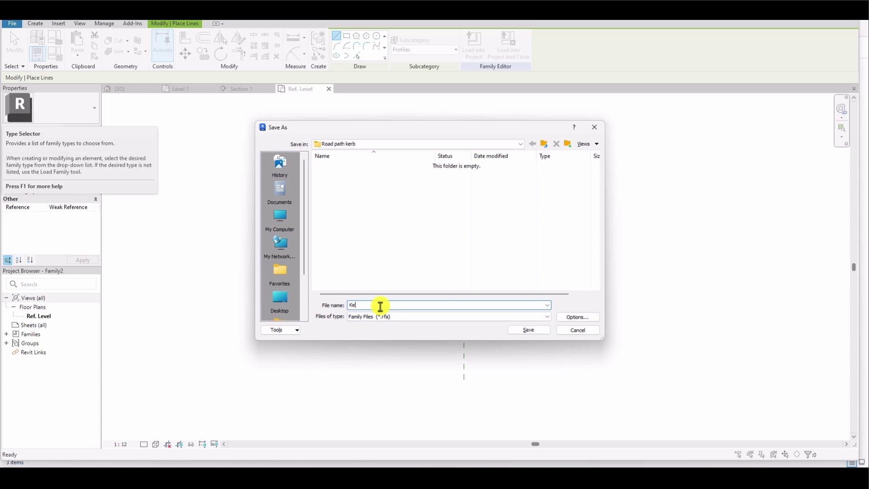
text(Kerb)
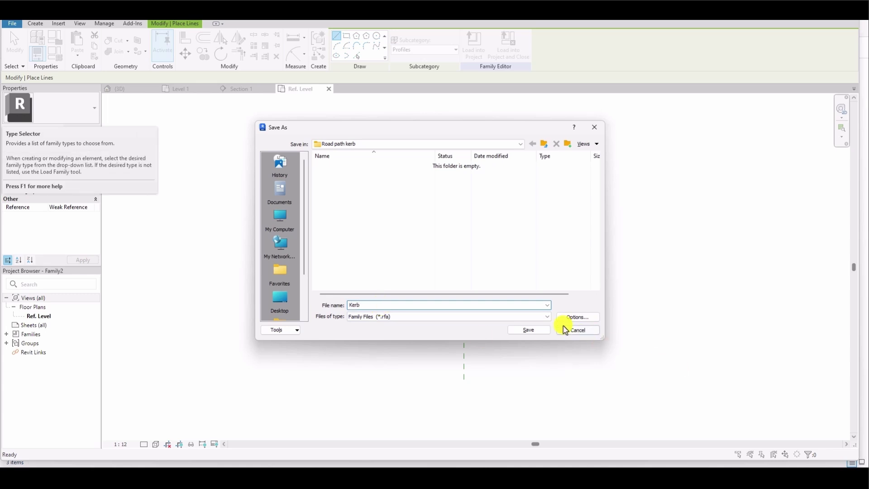
click(543, 330)
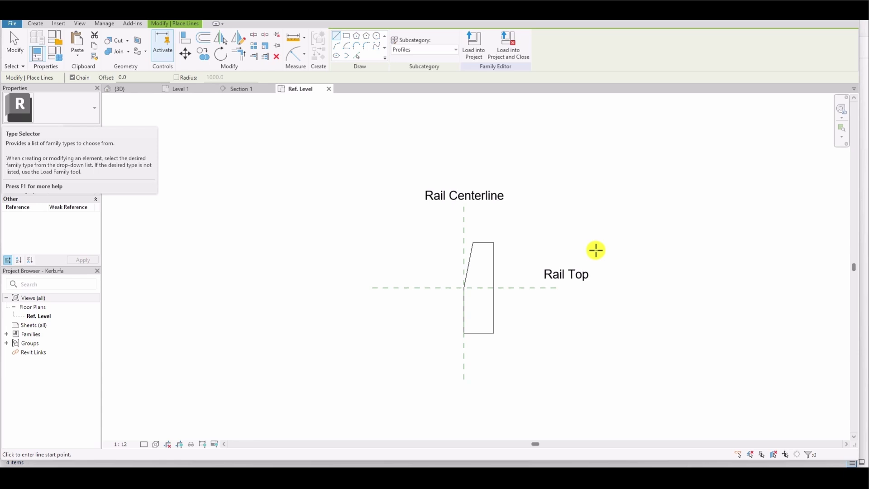
click(476, 51)
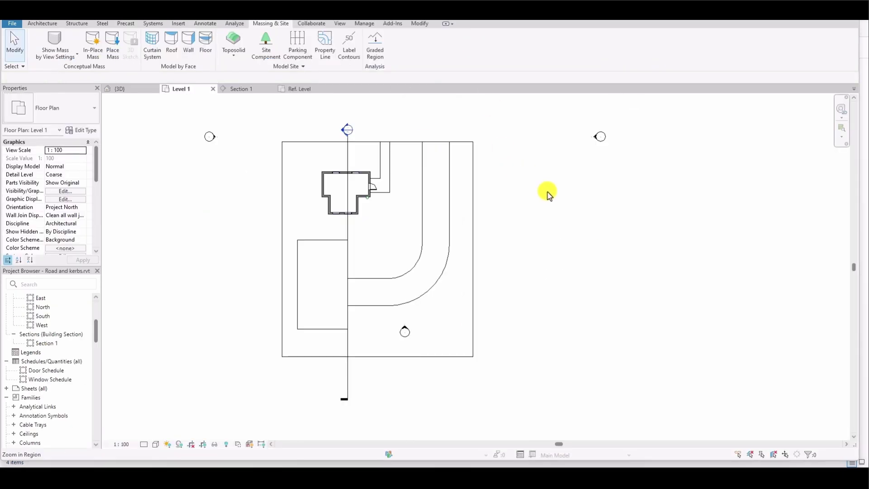
Start a railing and duplicate its 1100mm type as a new type named Kerb
click(38, 25)
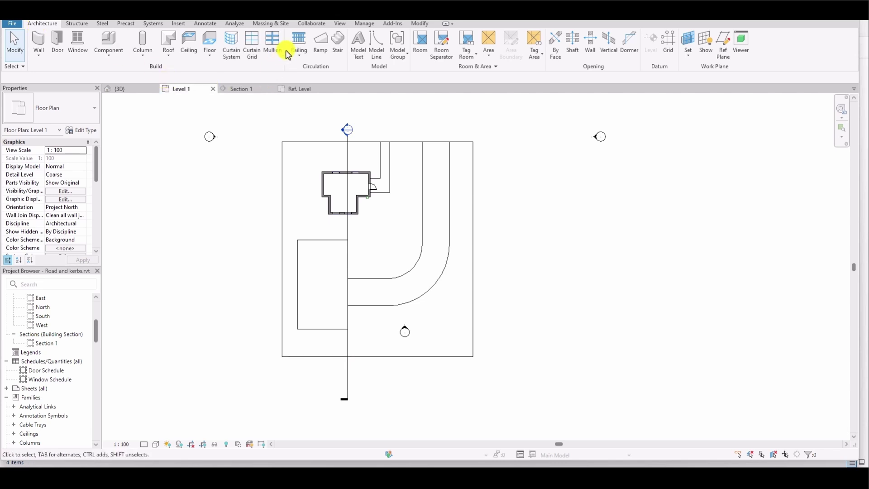
click(302, 48)
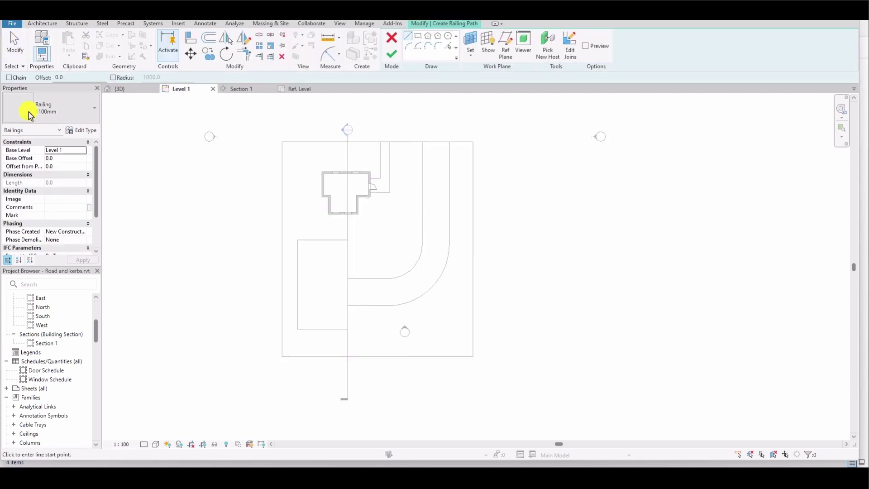
click(70, 131)
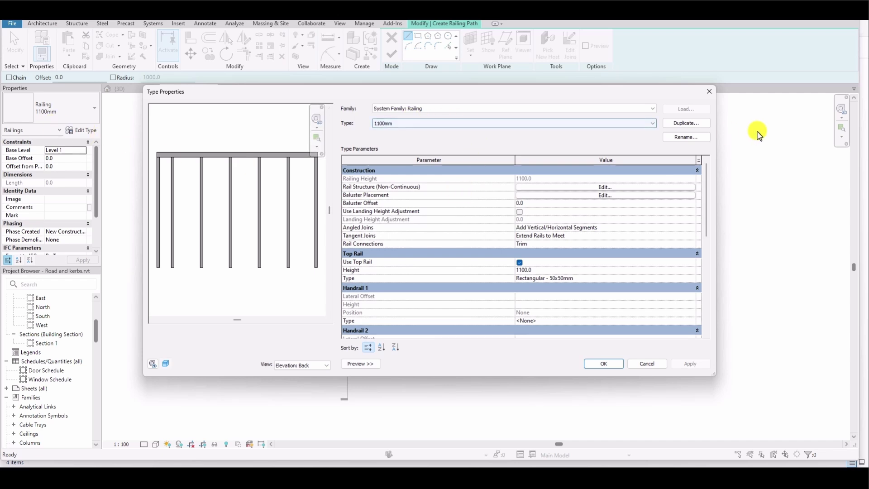
click(686, 123)
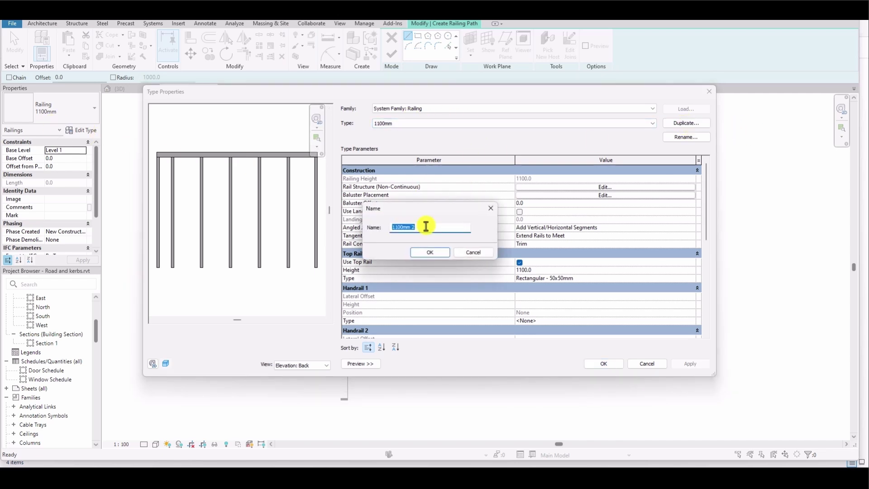
text(Kerb)
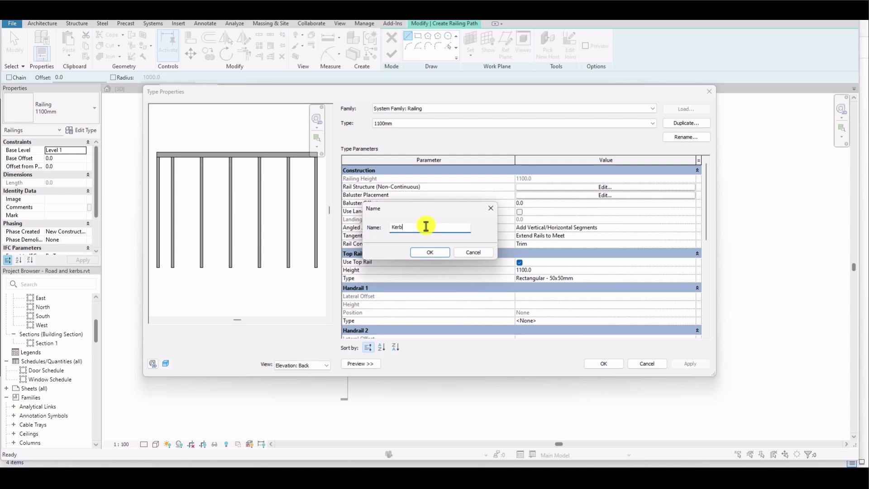
click(430, 253)
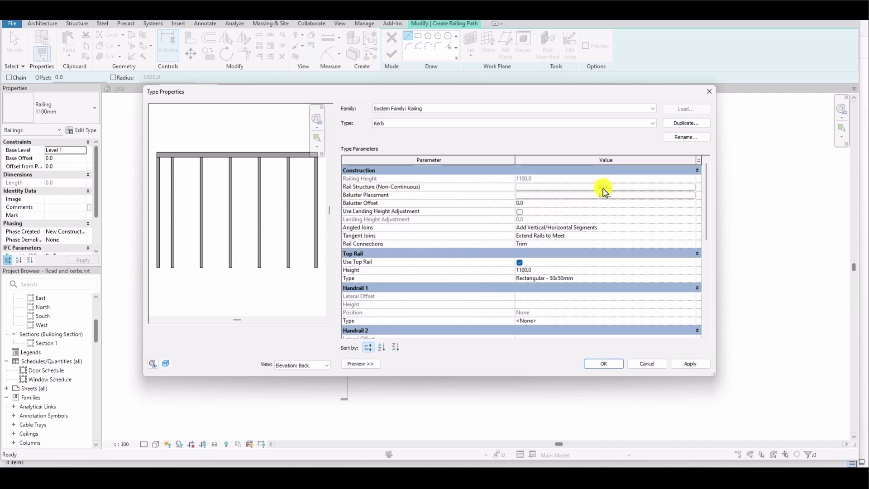
Insert a rail using the Kerb : Kerb profile with Concrete, Cast In Situ material
click(603, 187)
click(364, 247)
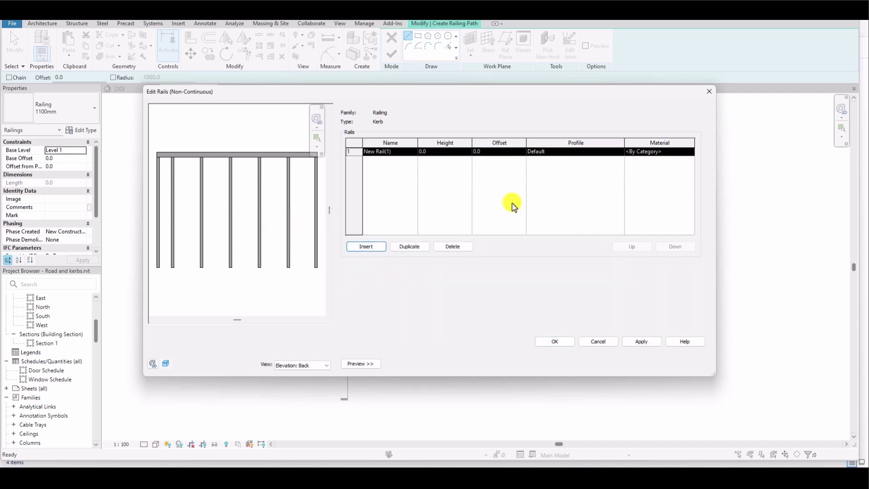
click(570, 153)
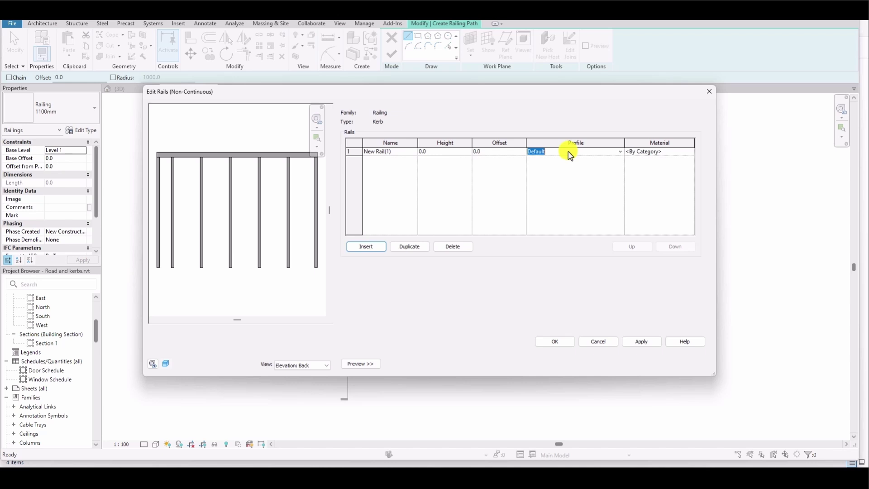
click(620, 152)
scroll(560, 188, down, 2)
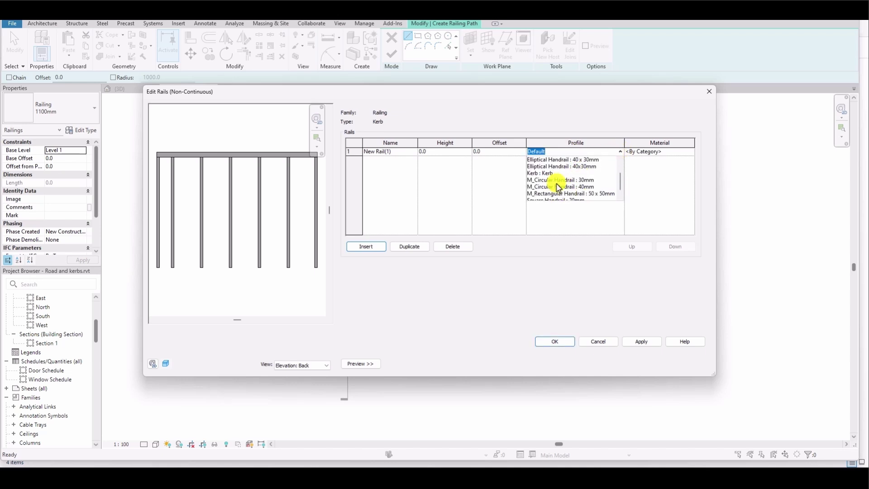
click(536, 173)
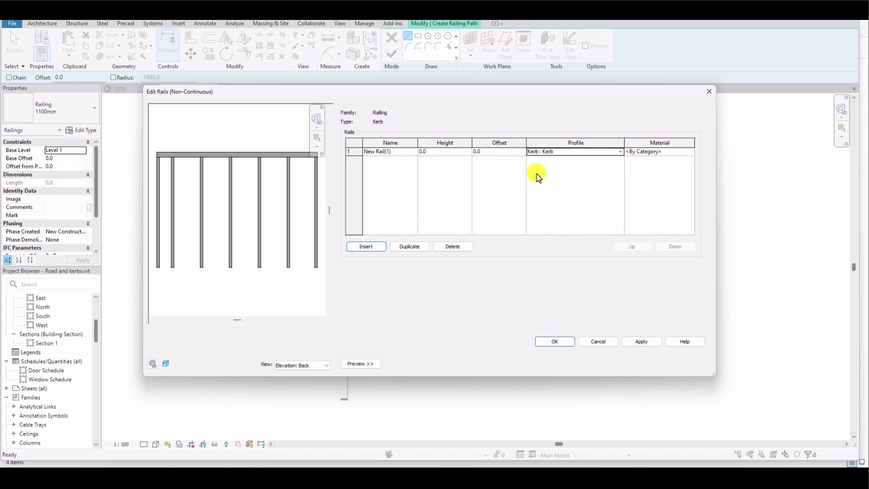
click(657, 153)
click(690, 152)
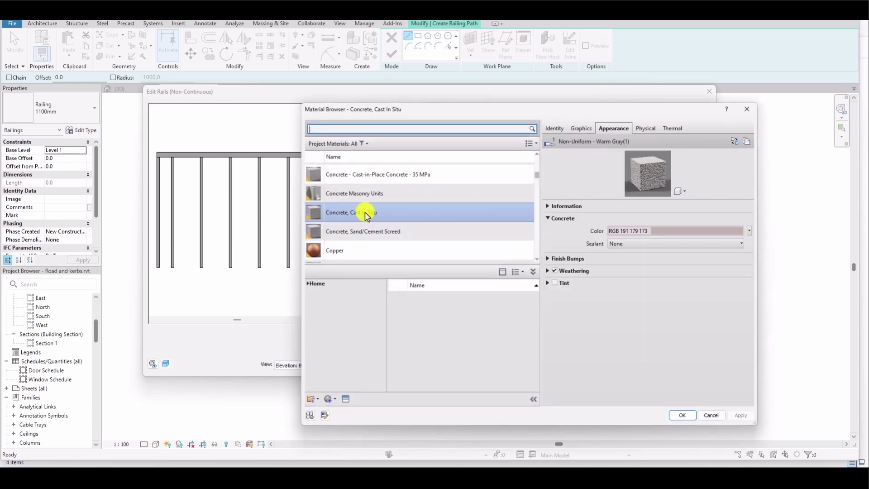
click(683, 415)
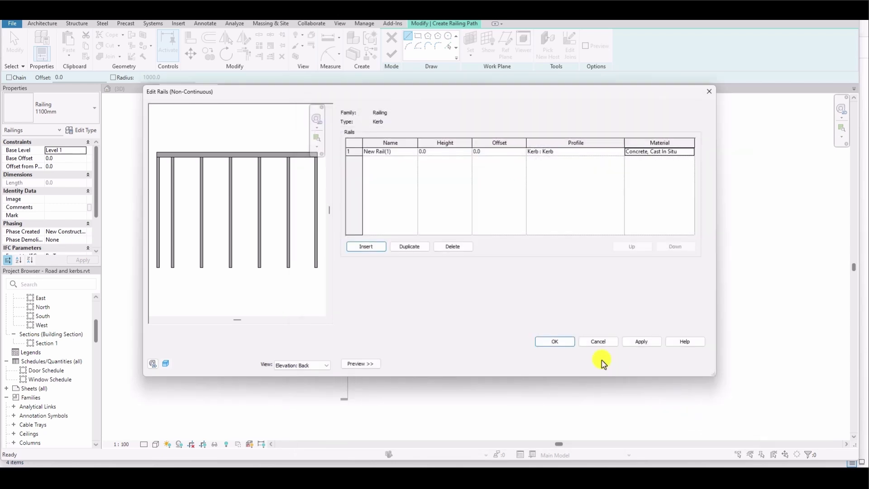
click(566, 344)
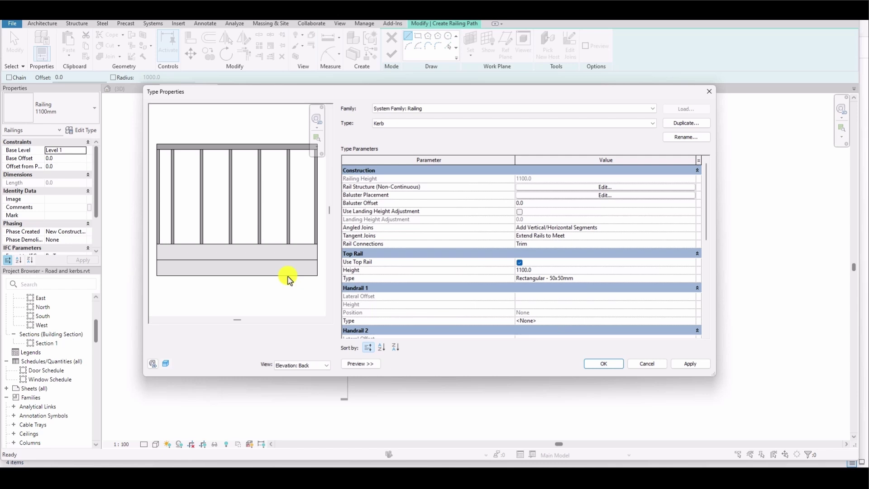
scroll(251, 258, up, 3)
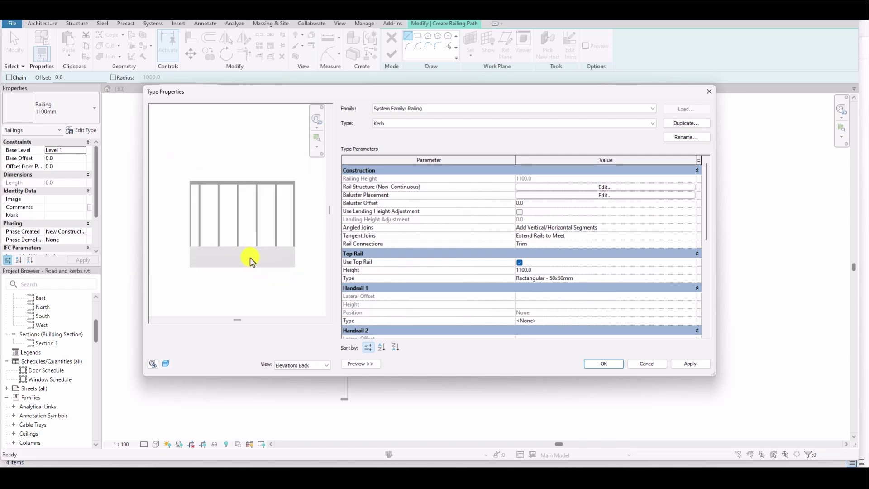
scroll(254, 256, down, 3)
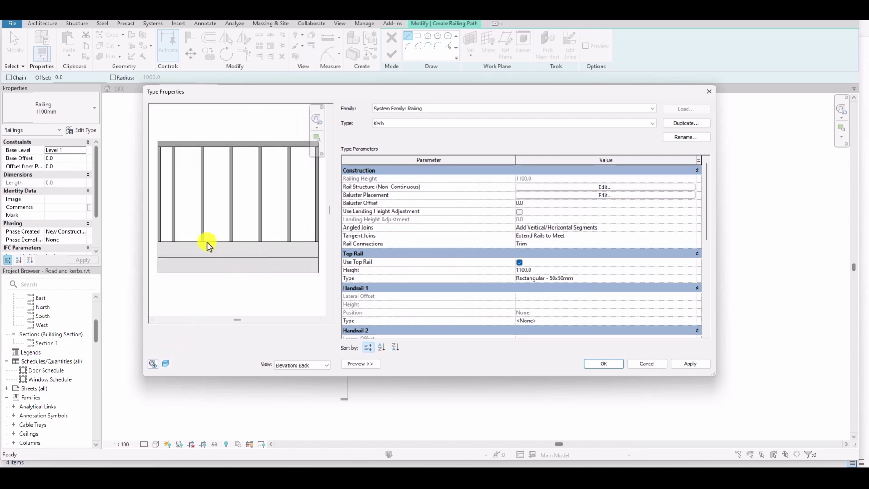
Set the regular baluster, start post and corner post of the Kerb type to None
click(593, 196)
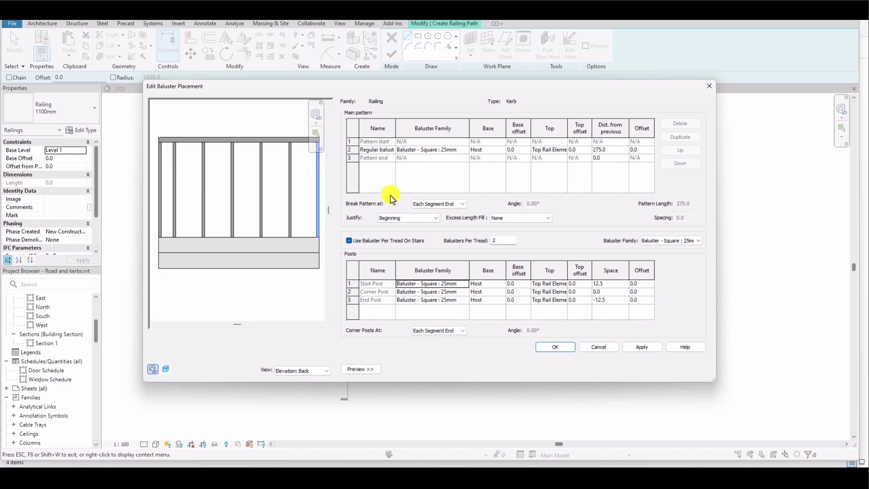
click(418, 150)
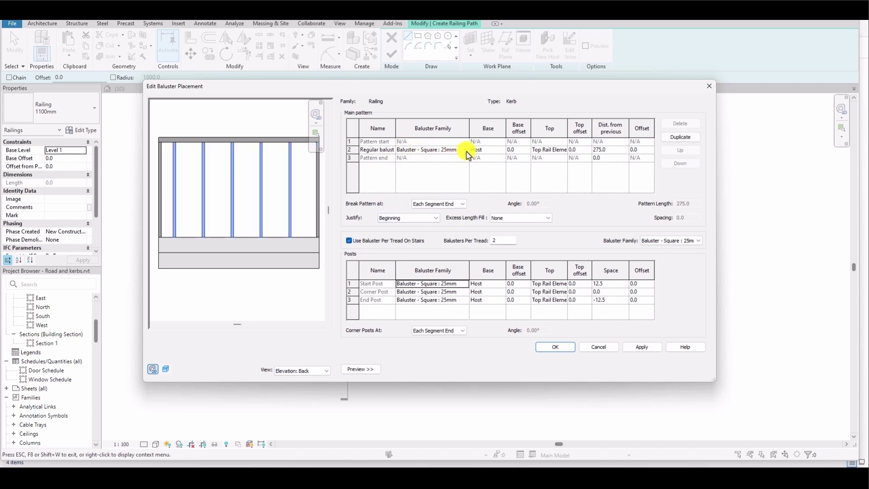
click(466, 151)
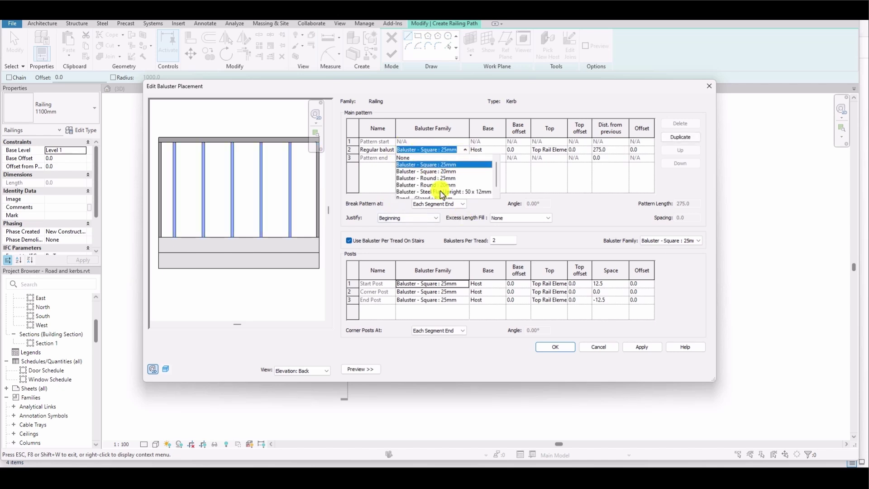
click(404, 158)
click(453, 284)
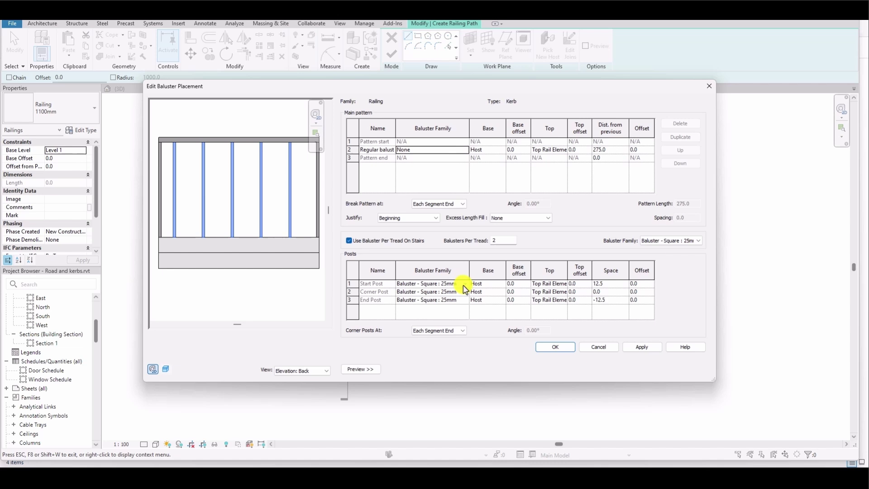
click(465, 285)
click(435, 293)
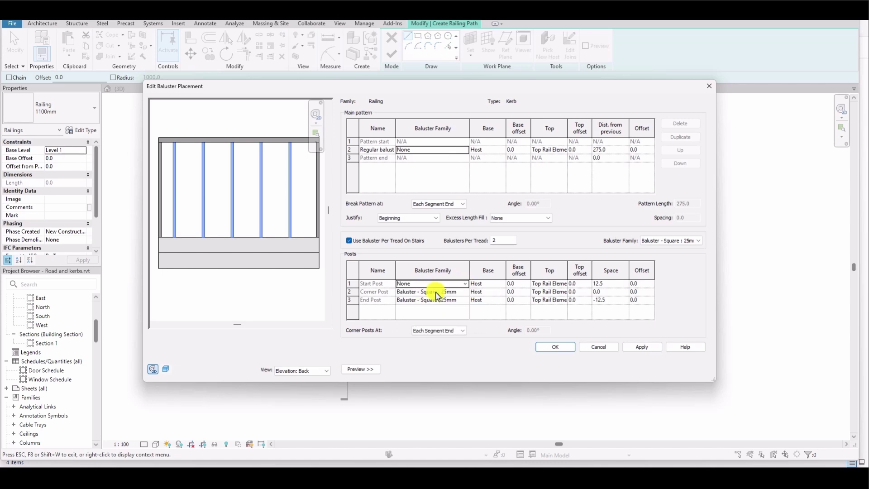
click(437, 295)
click(465, 292)
click(430, 300)
click(556, 347)
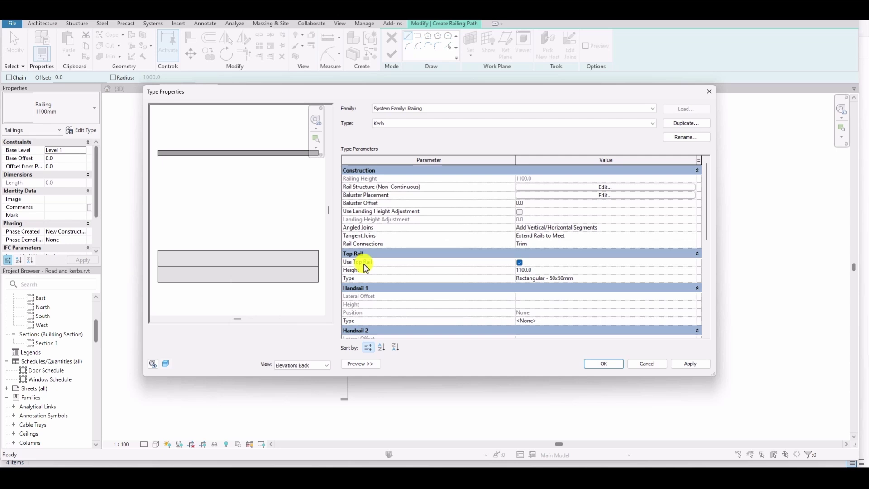
Turn off Use Top Rail, preview the kerb in 3D View 1, and confirm the type
click(519, 262)
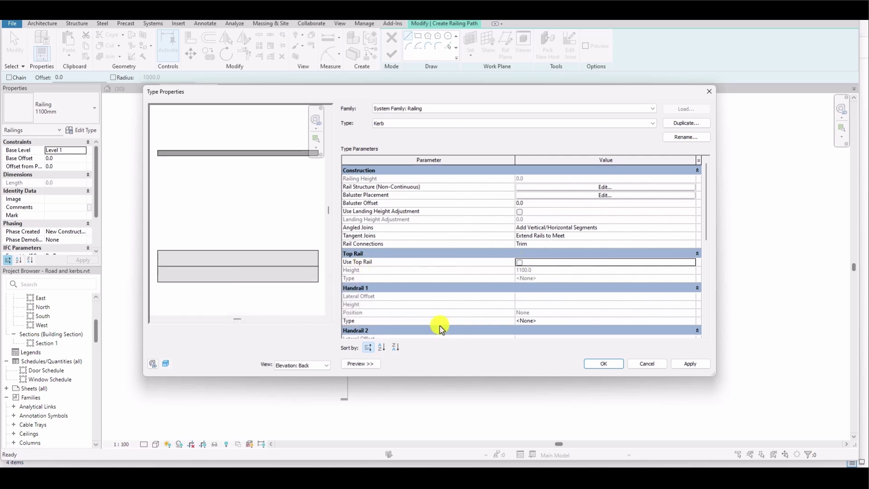
click(690, 363)
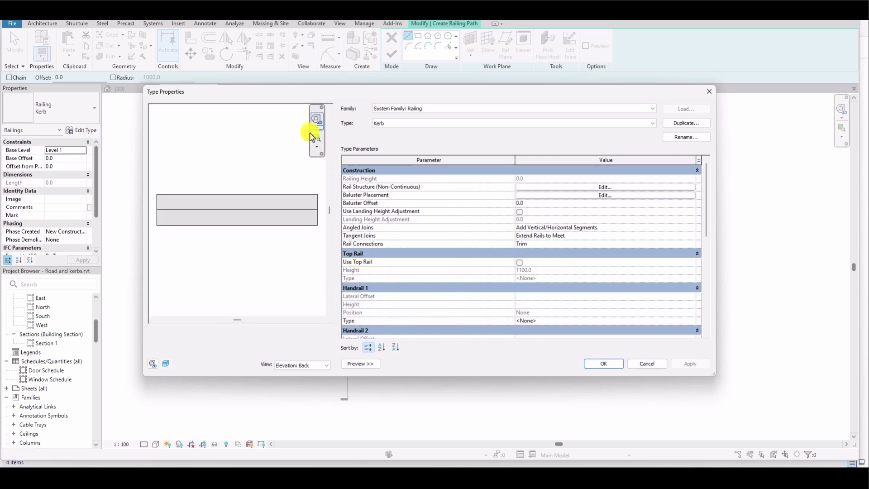
scroll(258, 265, down, 3)
click(326, 365)
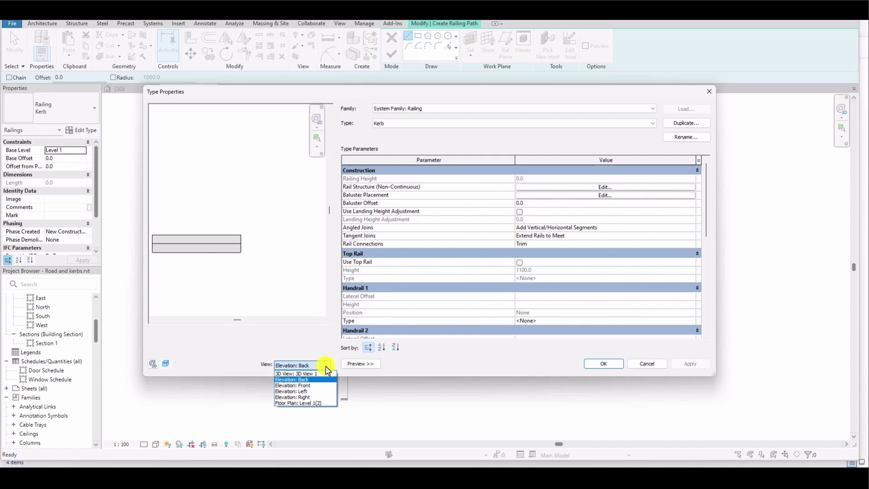
click(303, 373)
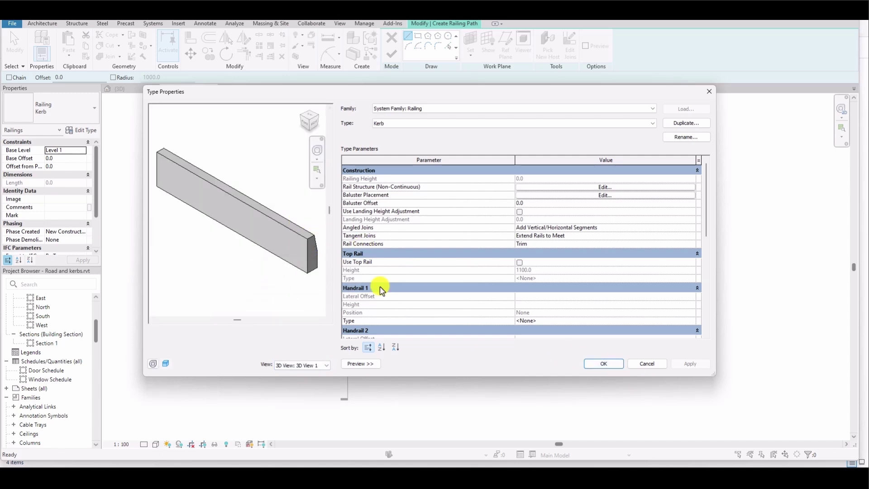
click(616, 365)
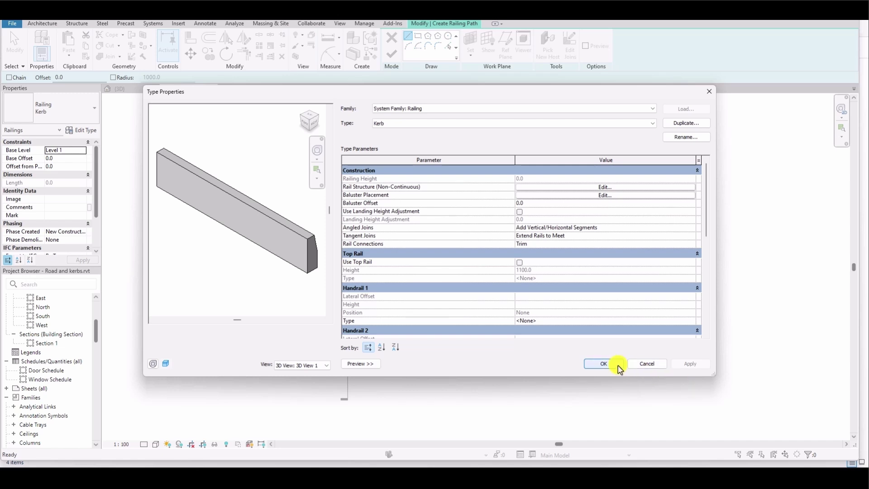
click(617, 366)
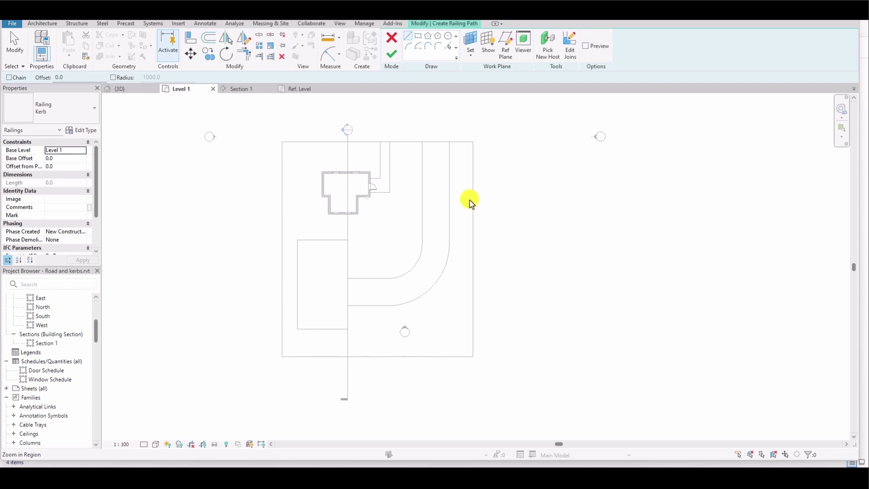
Pick the outer curved and straight road edges plus the parking area's bottom, left and top edges
click(448, 47)
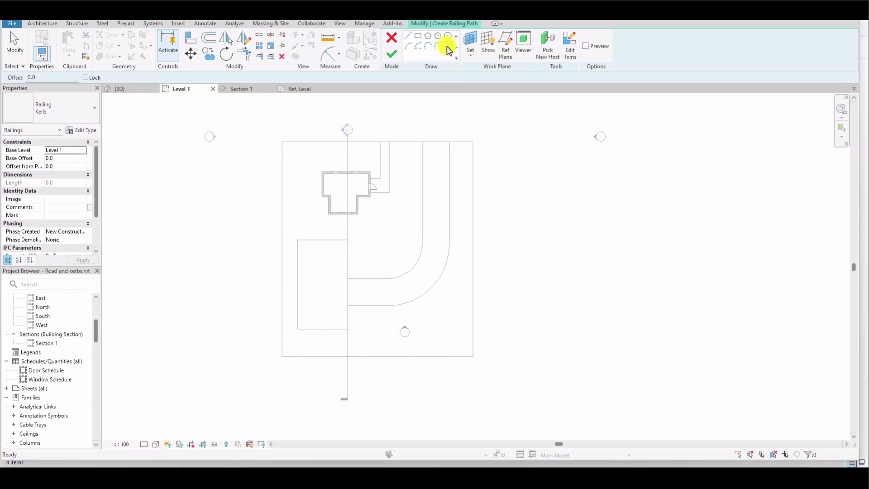
click(449, 264)
click(371, 307)
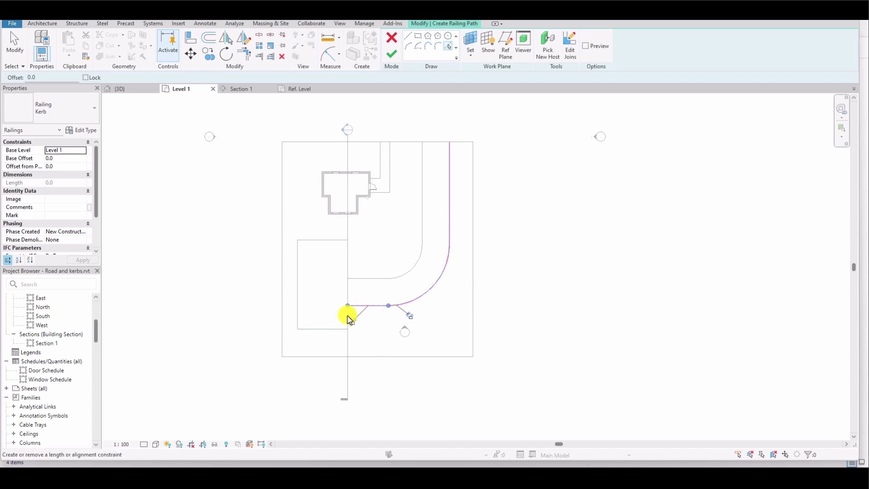
scroll(348, 318, up, 2)
click(349, 311)
click(334, 338)
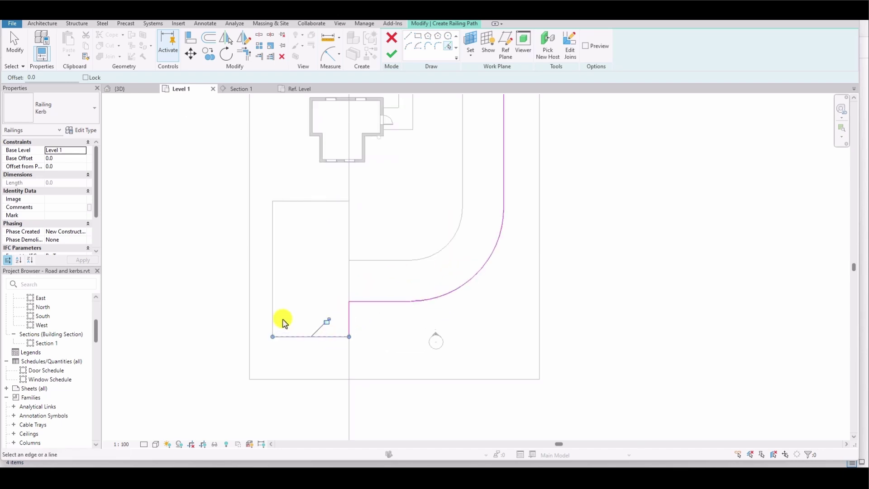
click(273, 316)
click(298, 201)
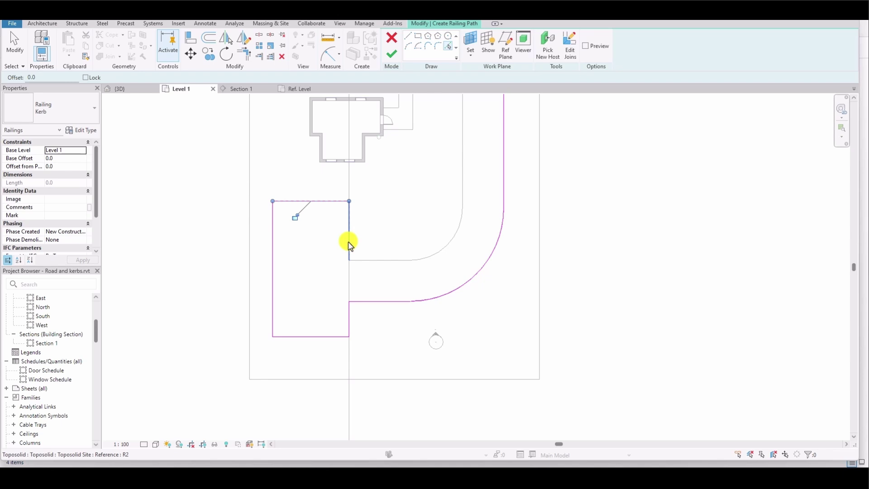
Pick the remaining inner horizontal, curved and vertical road edges, then finish the kerb sketch
click(349, 244)
click(398, 260)
click(429, 257)
scroll(410, 256, down, 2)
click(462, 199)
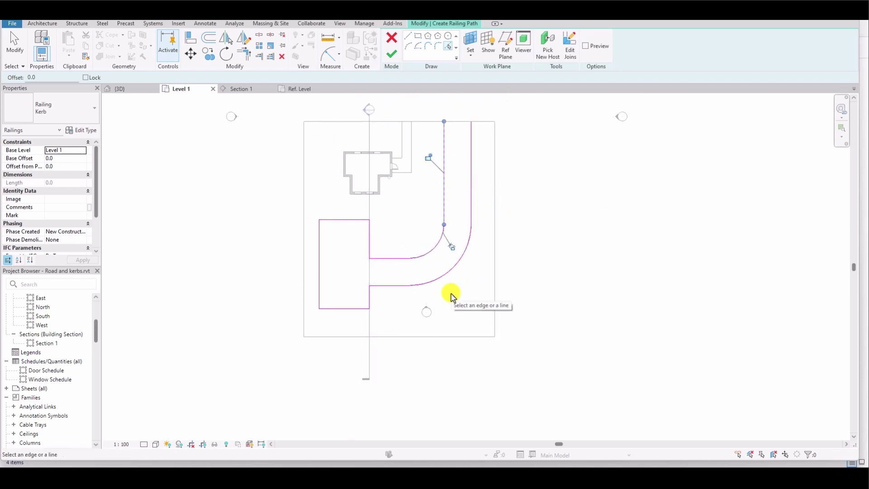
click(392, 55)
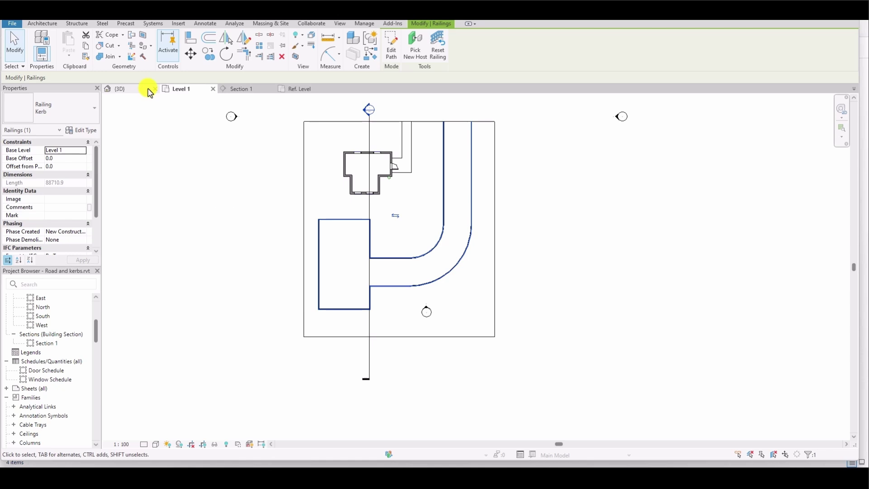
Switch to the {3D} view, clear the railing selection, and zoom in on the kerbs at the road's end
click(135, 94)
scroll(510, 369, up, 5)
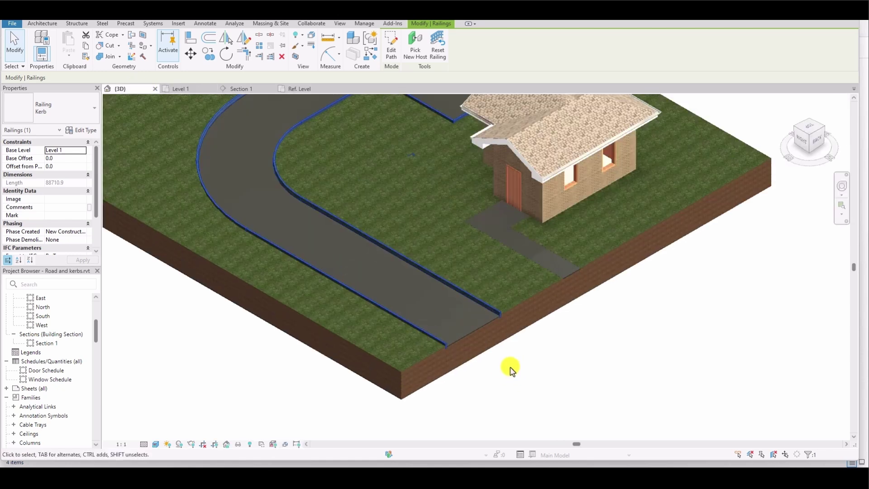
click(570, 383)
scroll(569, 357, up, 8)
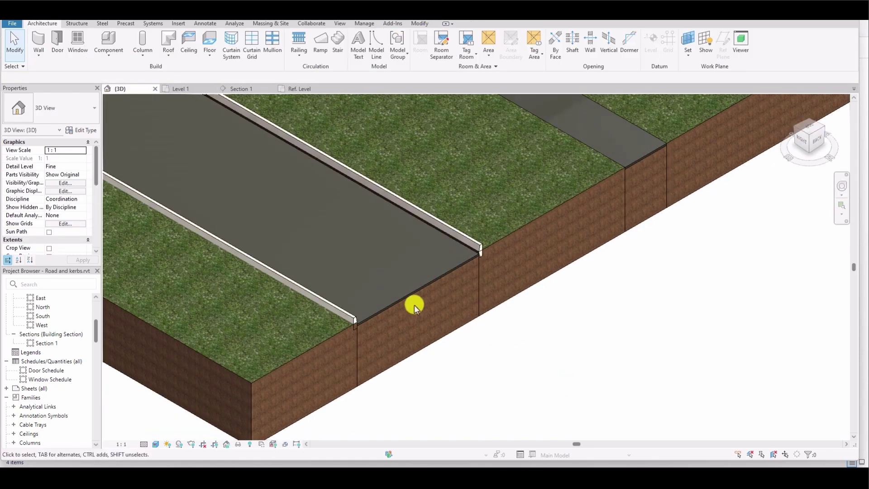
scroll(471, 223, down, 3)
scroll(491, 229, up, 8)
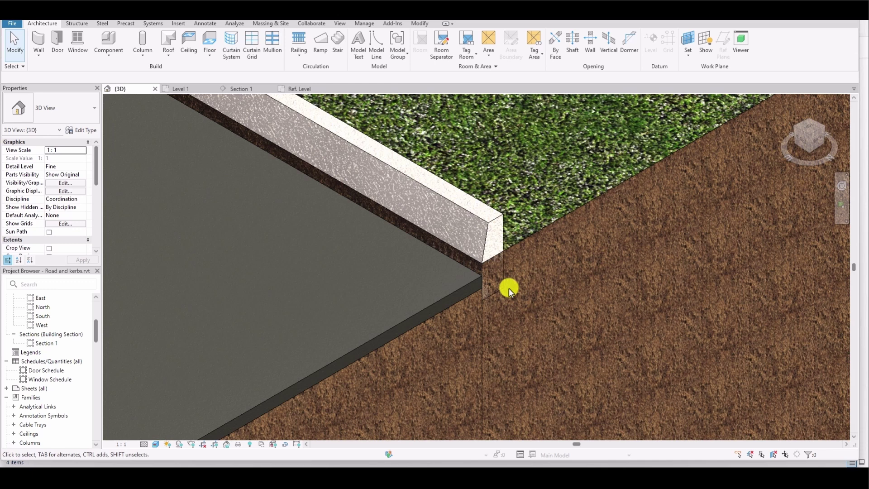
scroll(486, 229, down, 5)
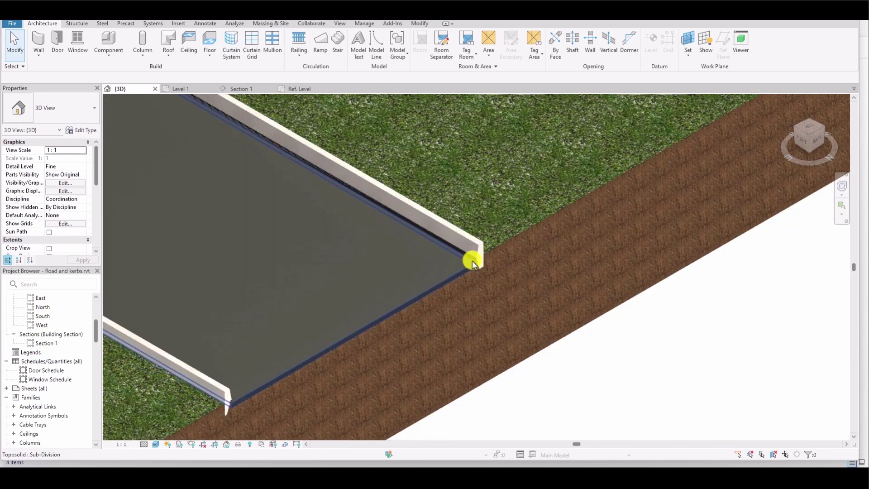
scroll(328, 346, down, 3)
scroll(313, 353, up, 5)
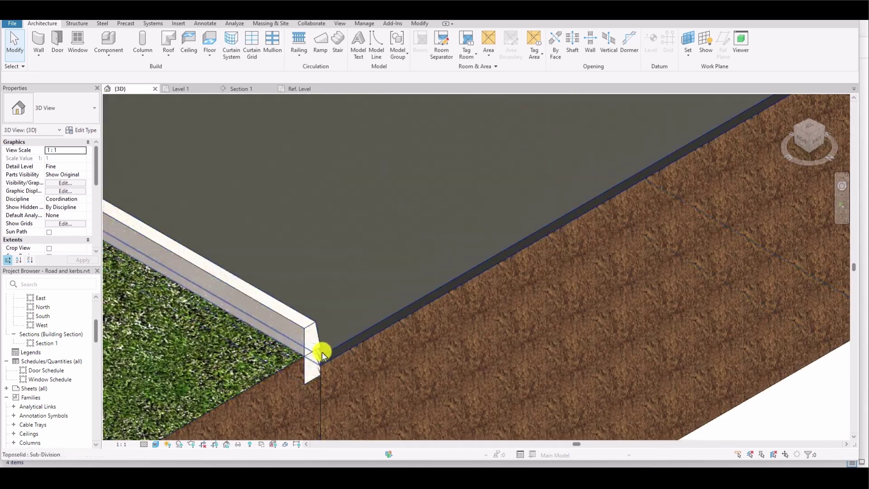
scroll(552, 252, down, 4)
scroll(626, 213, down, 2)
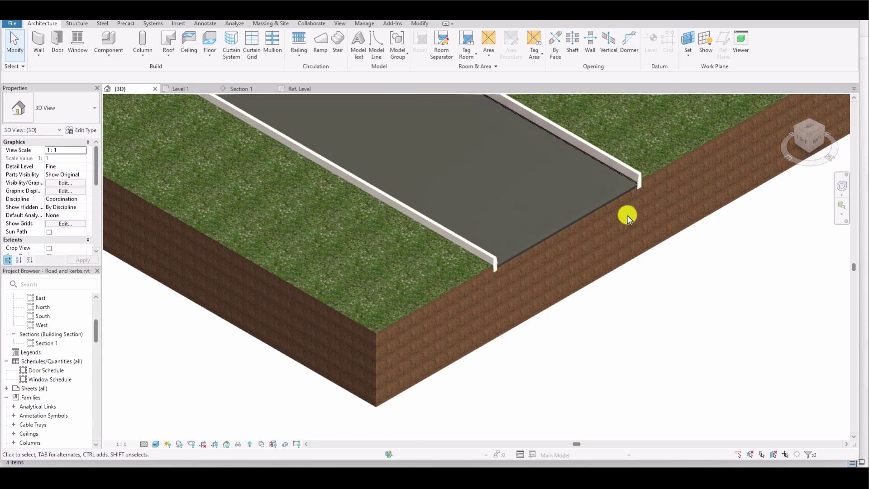
scroll(629, 190, up, 4)
scroll(630, 190, up, 2)
scroll(550, 233, down, 3)
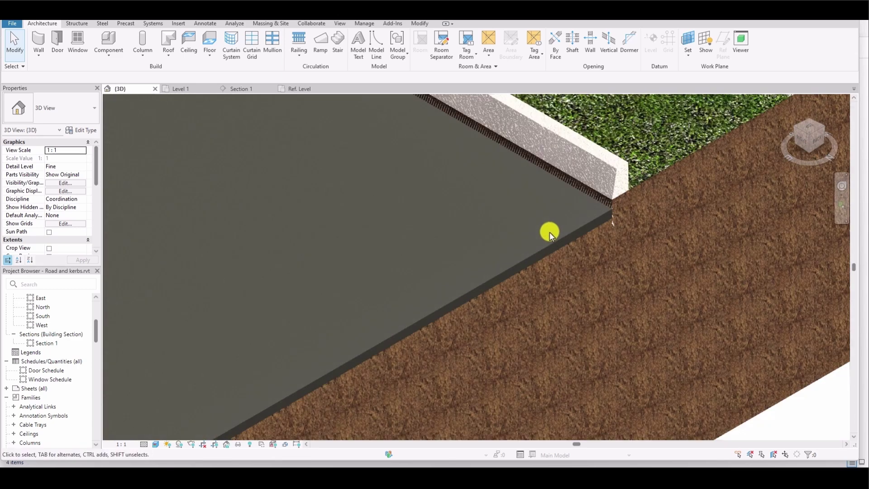
Select the road toposolid and set its Height Offset From Level to -50
scroll(486, 279, down, 3)
click(426, 246)
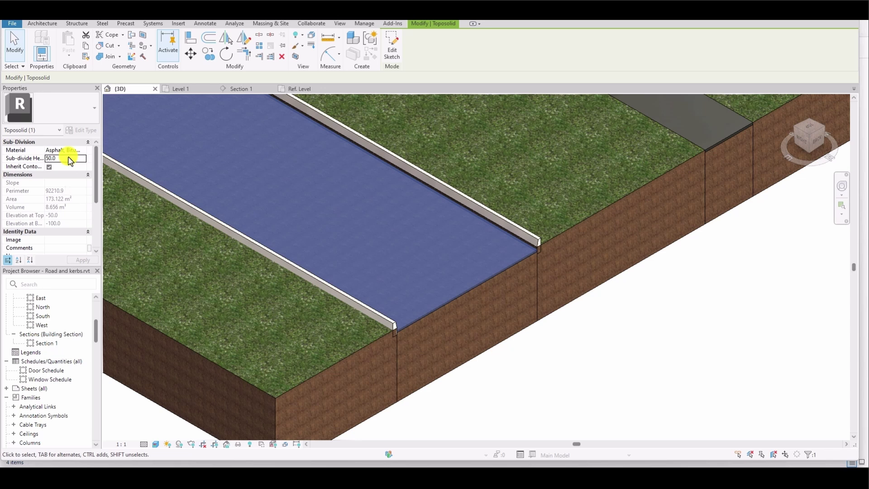
key(Escape)
click(498, 342)
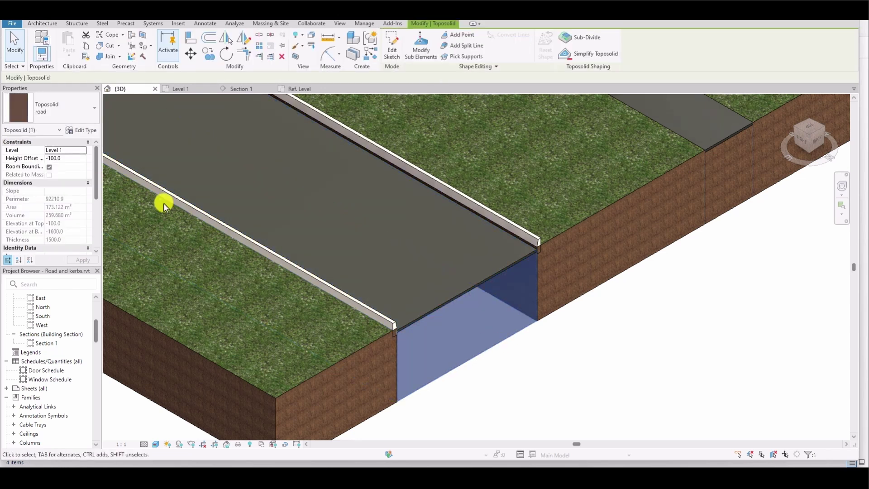
click(68, 159)
text(-50)
click(578, 385)
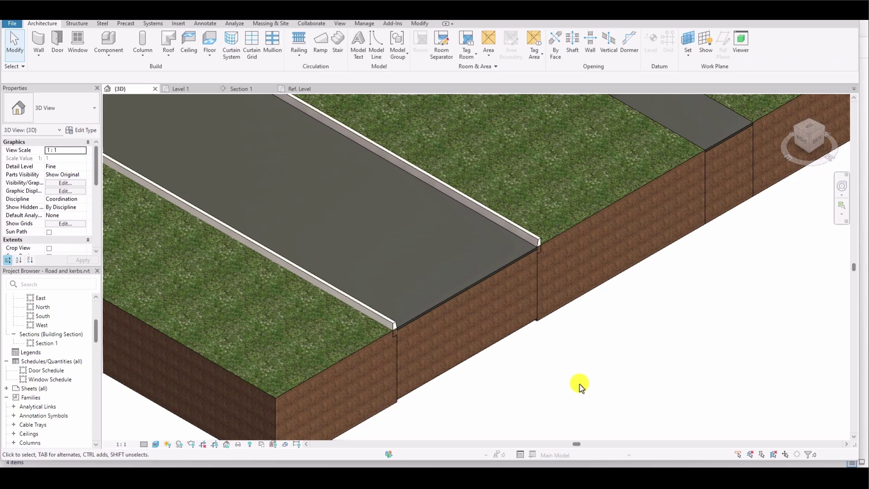
scroll(431, 286, down, 4)
scroll(493, 357, down, 2)
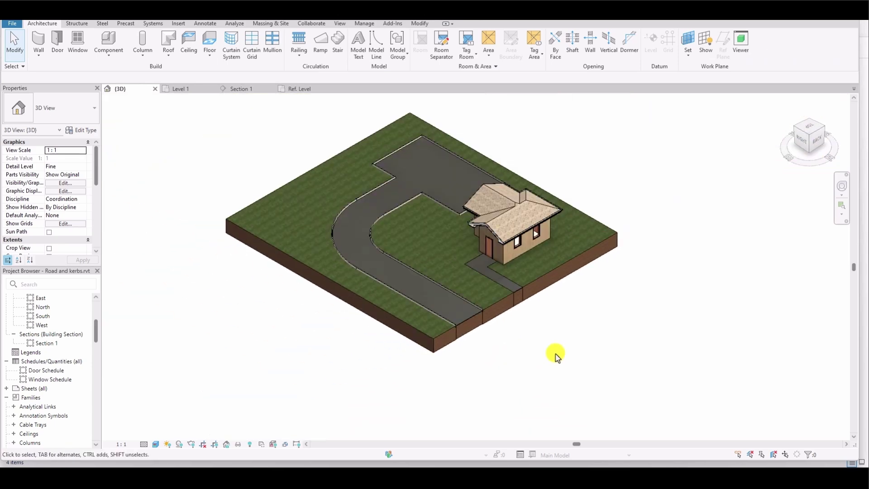
scroll(384, 255, up, 4)
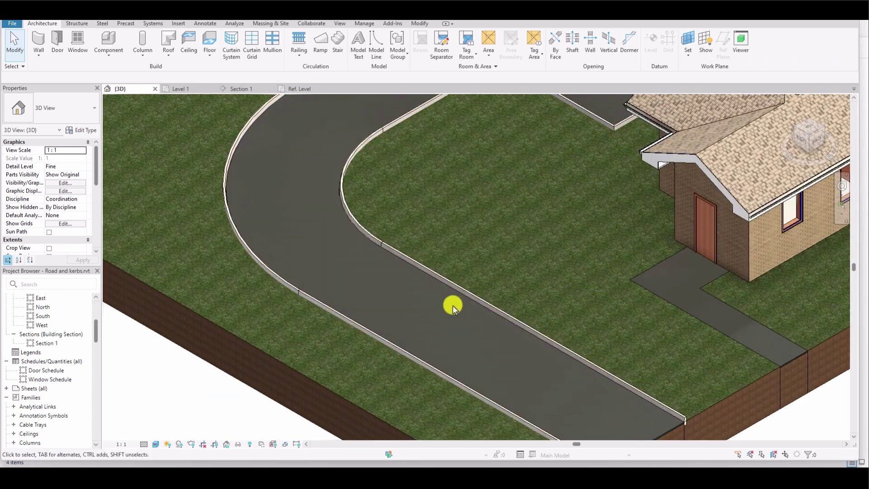
scroll(415, 288, up, 2)
scroll(415, 288, down, 4)
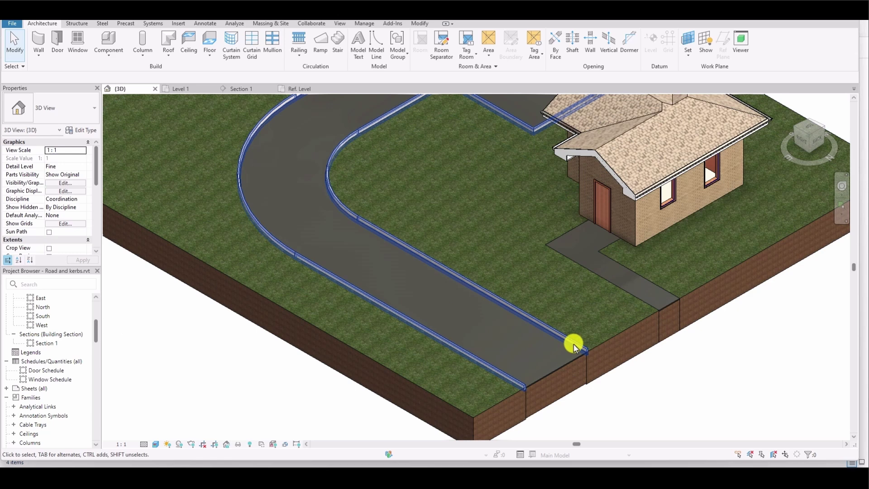
scroll(574, 343, up, 3)
scroll(547, 347, down, 3)
scroll(574, 342, up, 4)
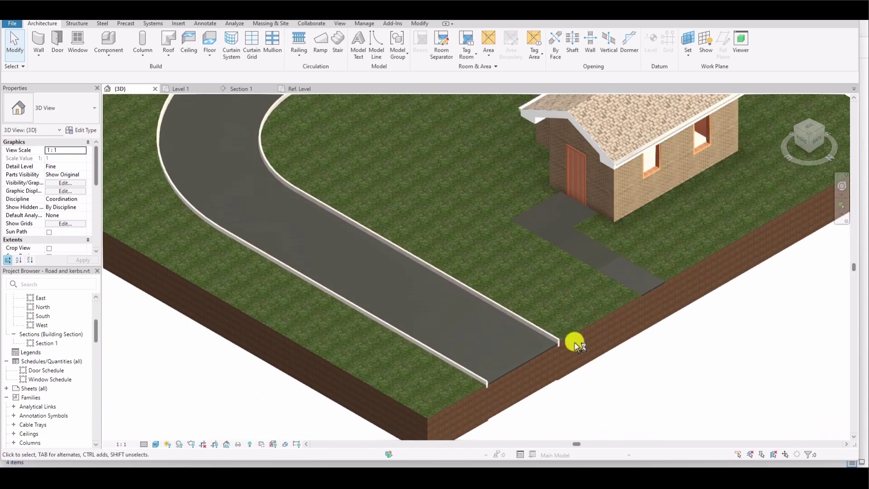
scroll(558, 351, up, 4)
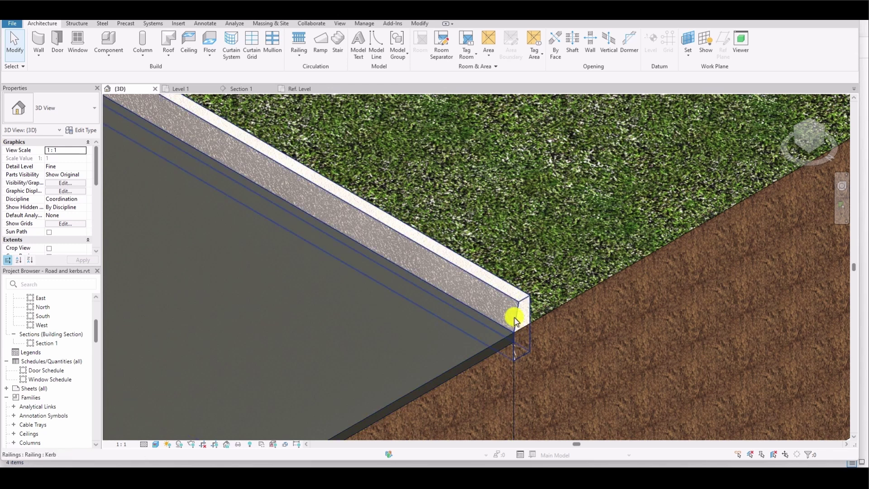
scroll(514, 318, down, 5)
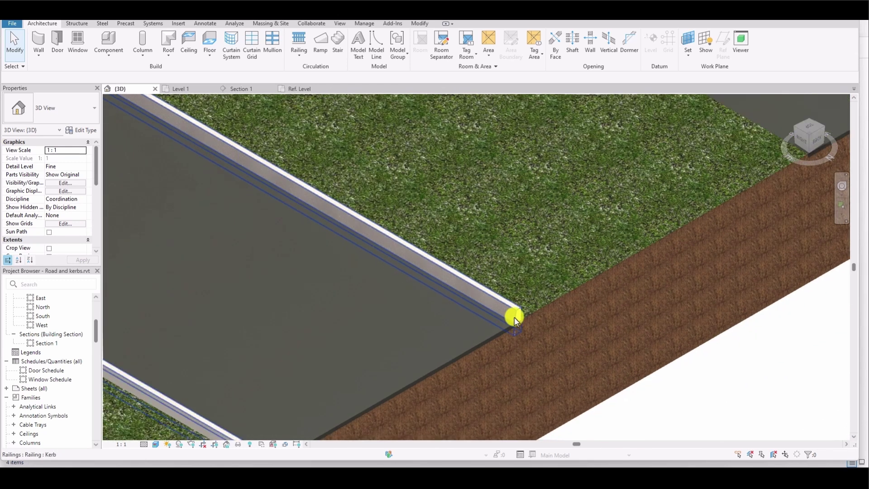
scroll(498, 302, down, 4)
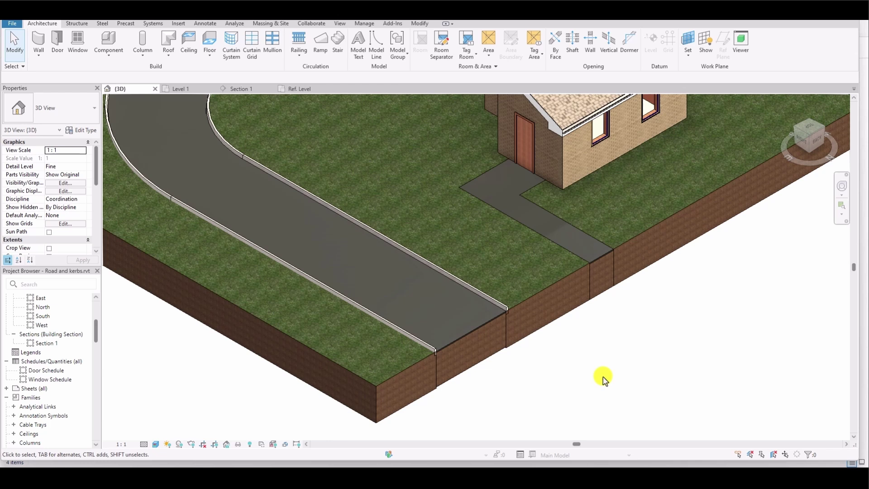
scroll(603, 380, down, 3)
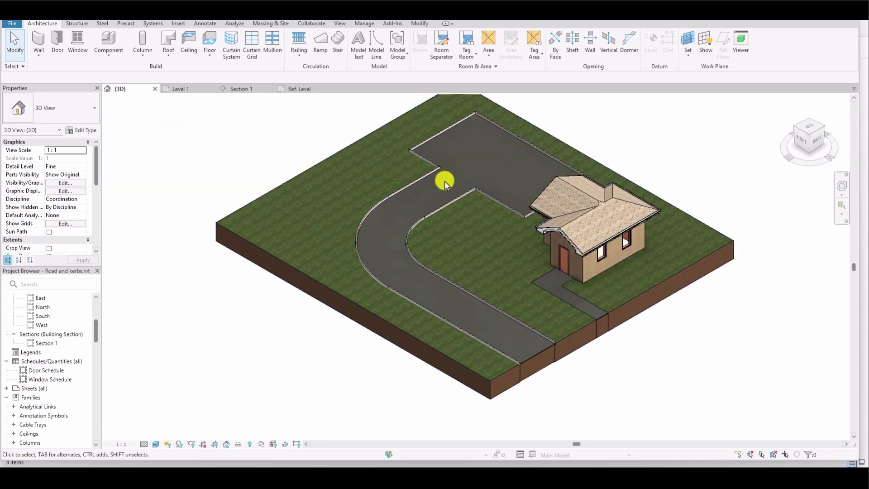
View the site from the top, check the kerb railing on Level 1, and return to 3D
click(453, 199)
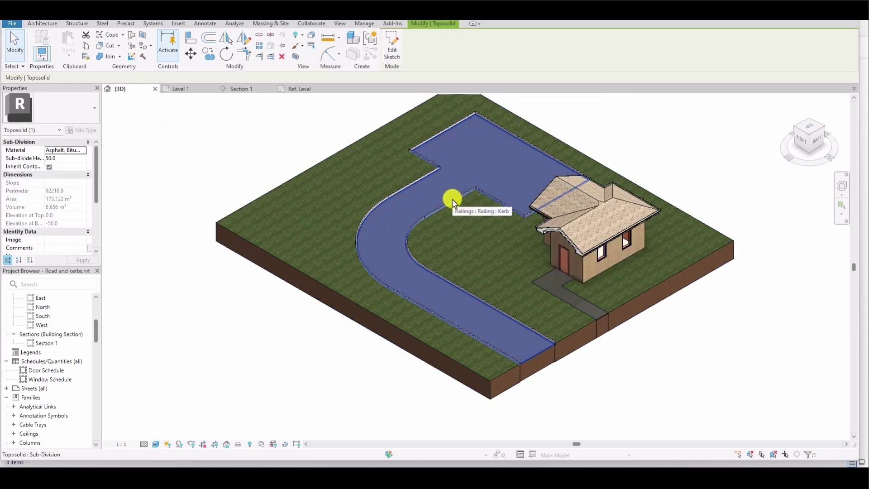
click(806, 129)
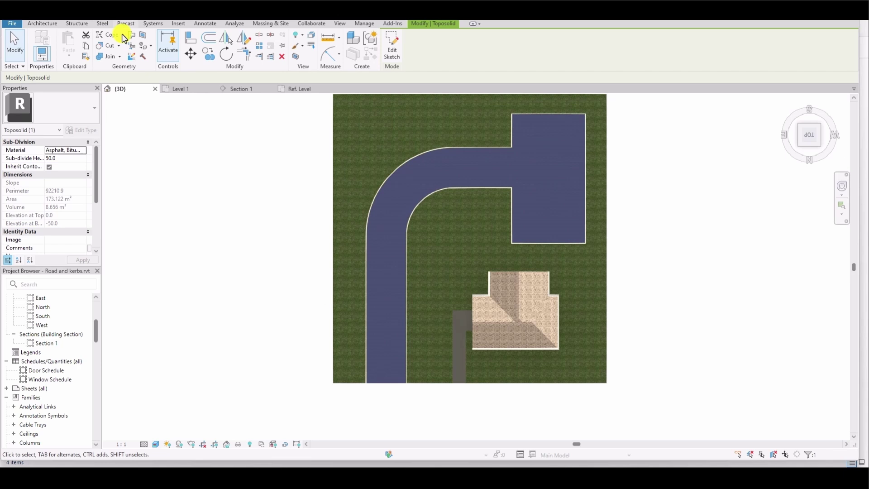
click(194, 93)
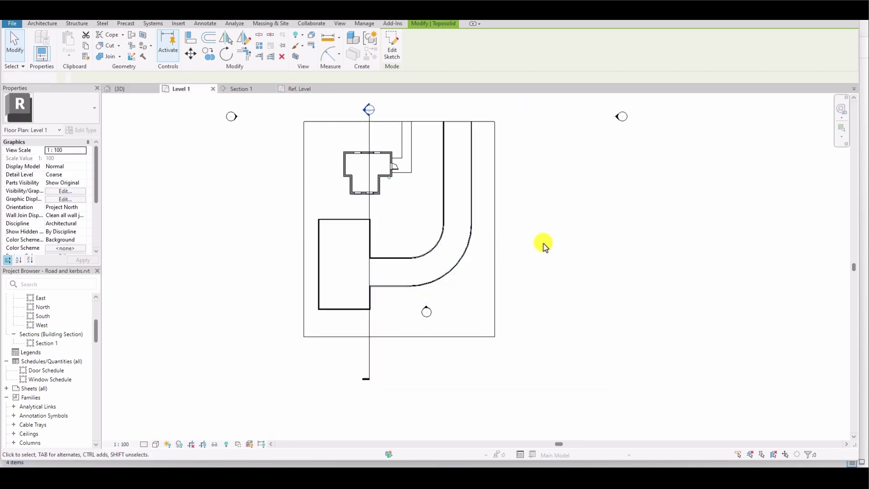
click(473, 221)
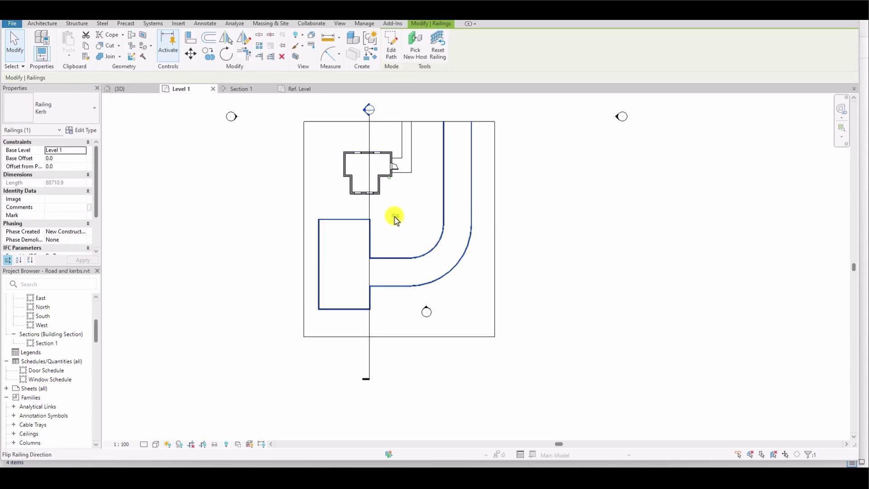
click(120, 89)
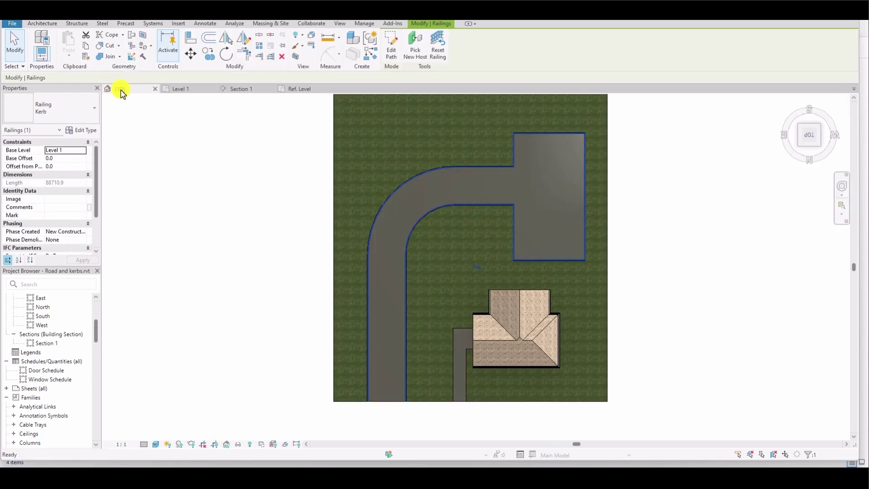
key(Escape)
click(792, 101)
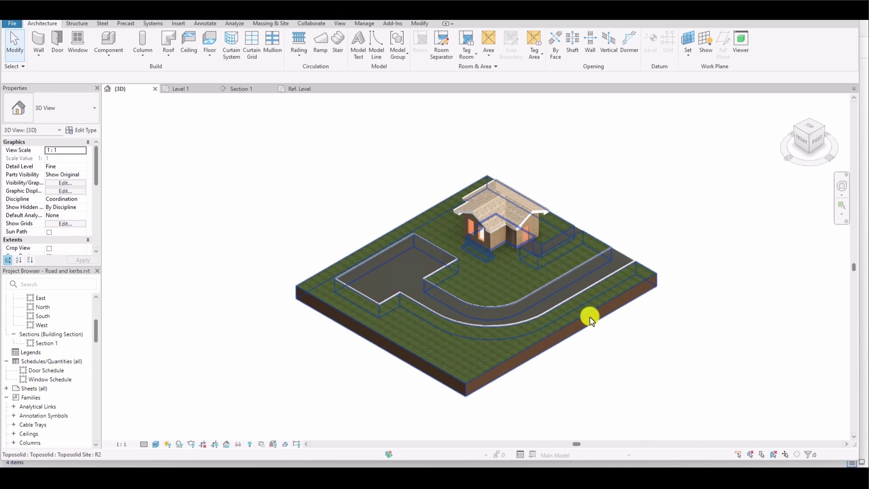
scroll(590, 319, up, 5)
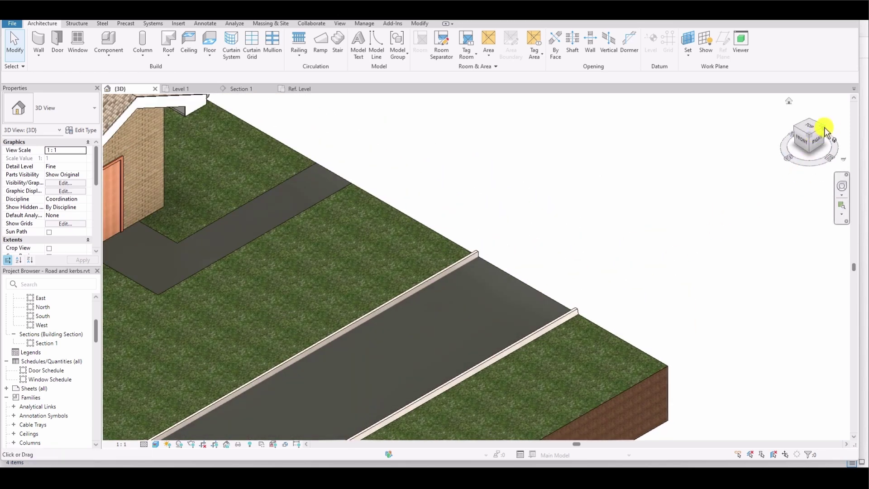
click(825, 126)
scroll(528, 317, up, 6)
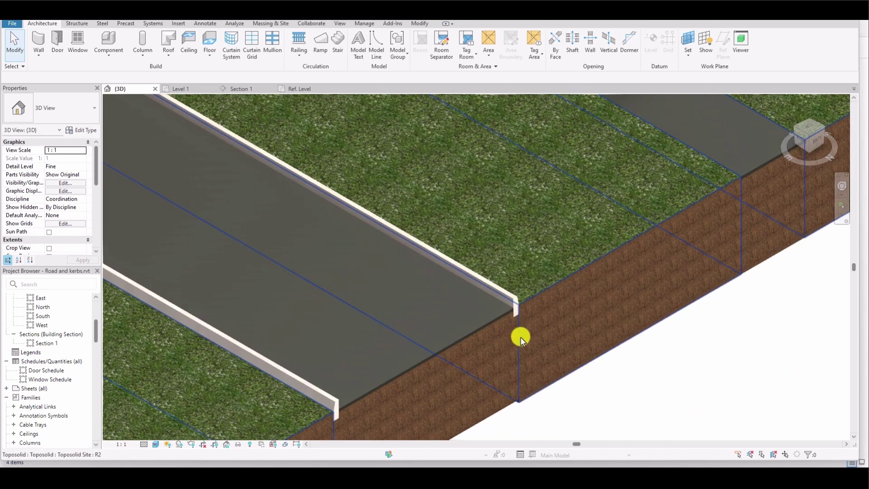
scroll(516, 303, up, 2)
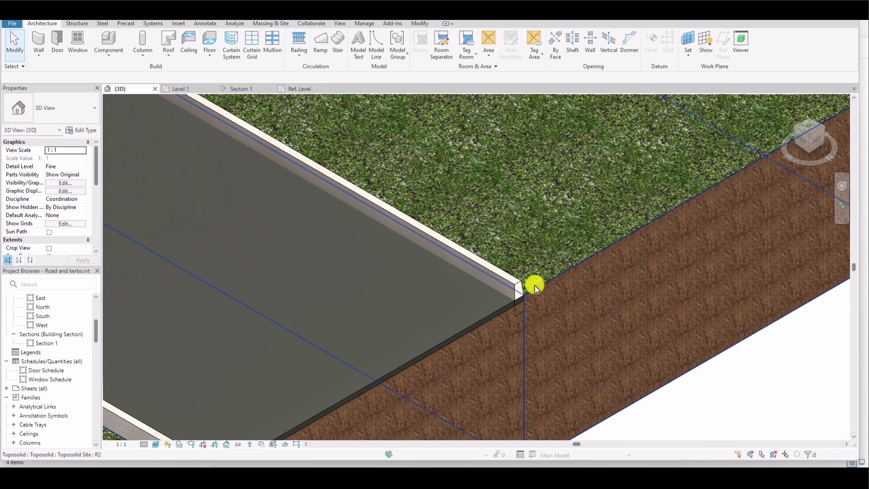
scroll(534, 285, down, 4)
click(196, 92)
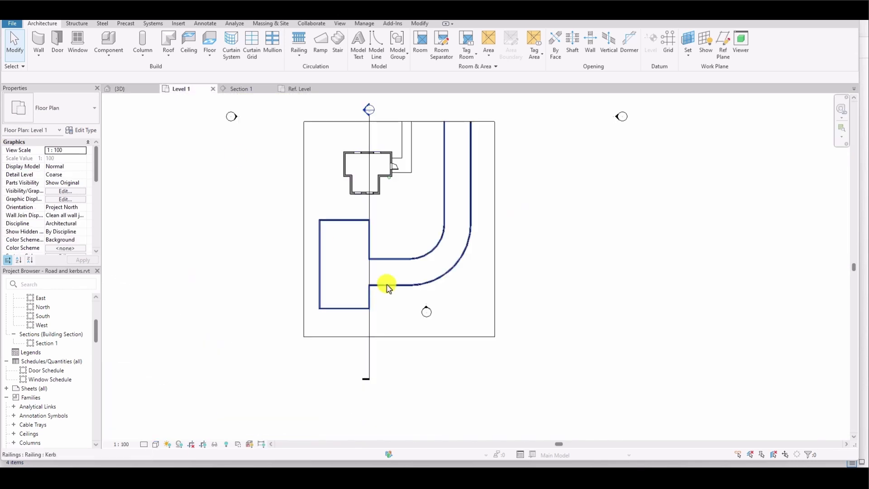
click(445, 228)
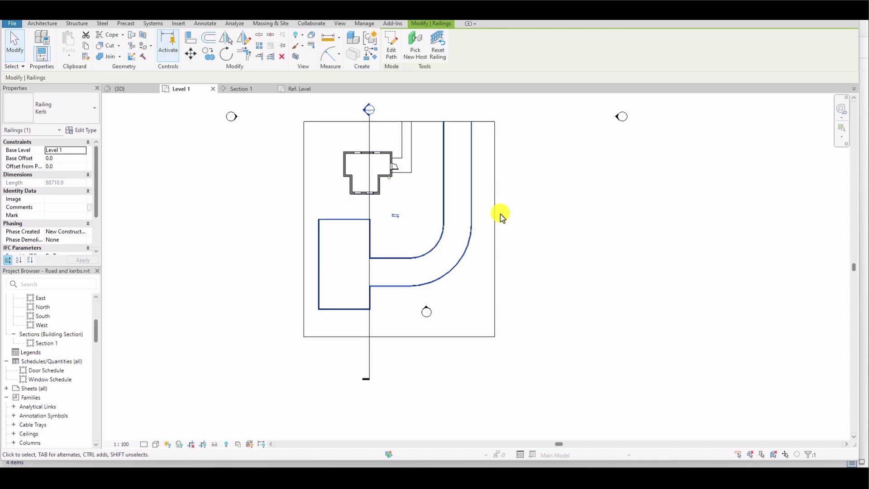
click(129, 89)
click(650, 347)
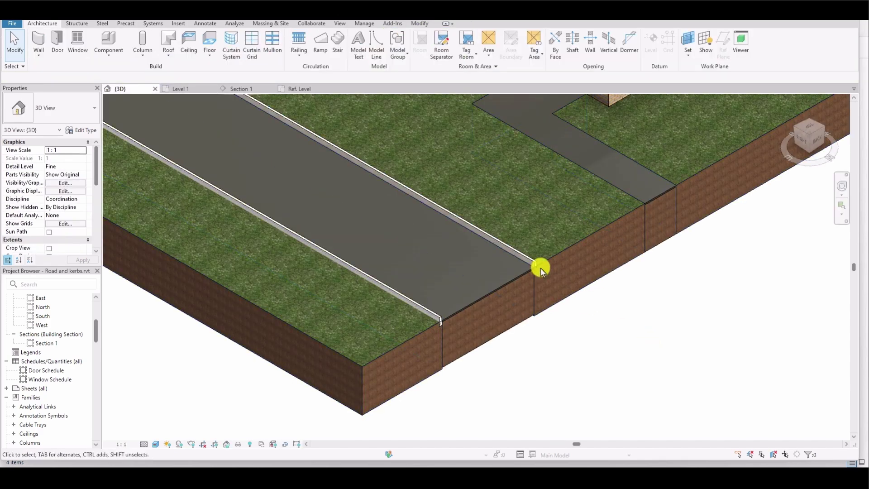
scroll(538, 269, up, 5)
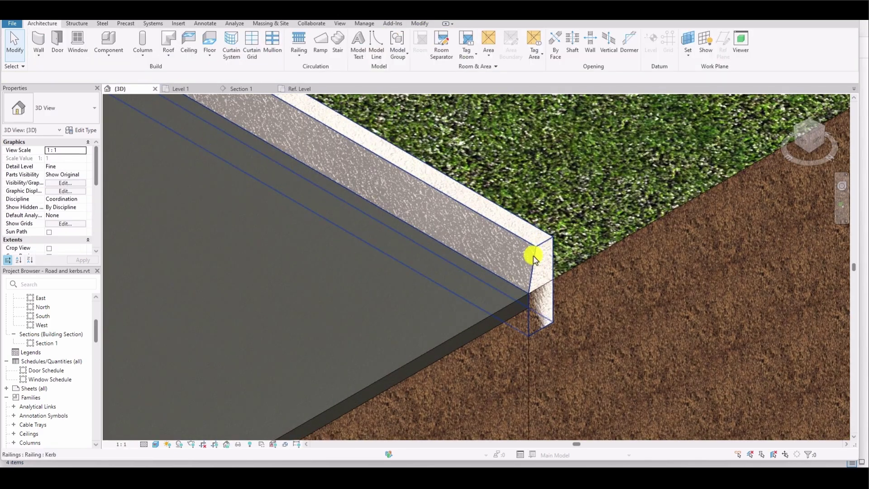
scroll(538, 254, down, 8)
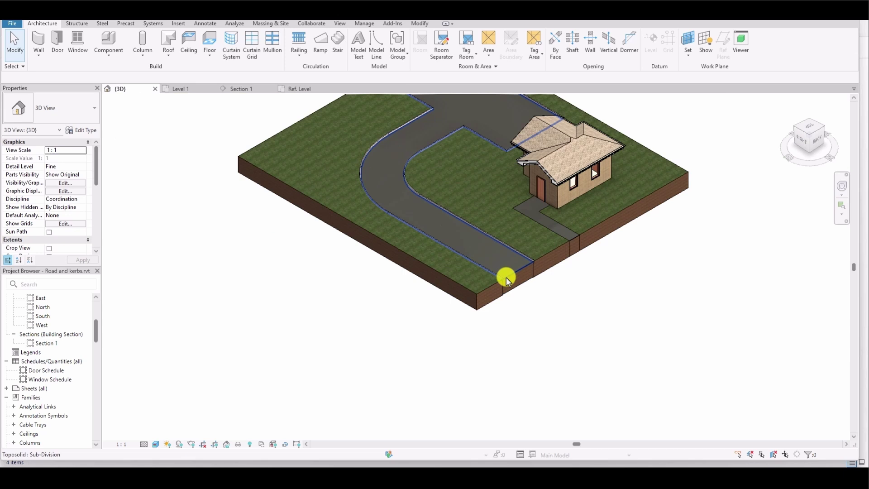
scroll(558, 300, down, 3)
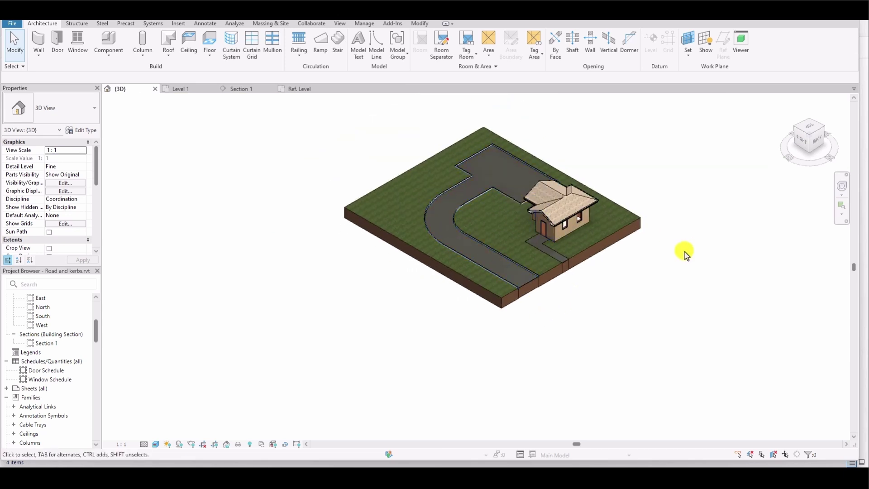
scroll(561, 250, up, 3)
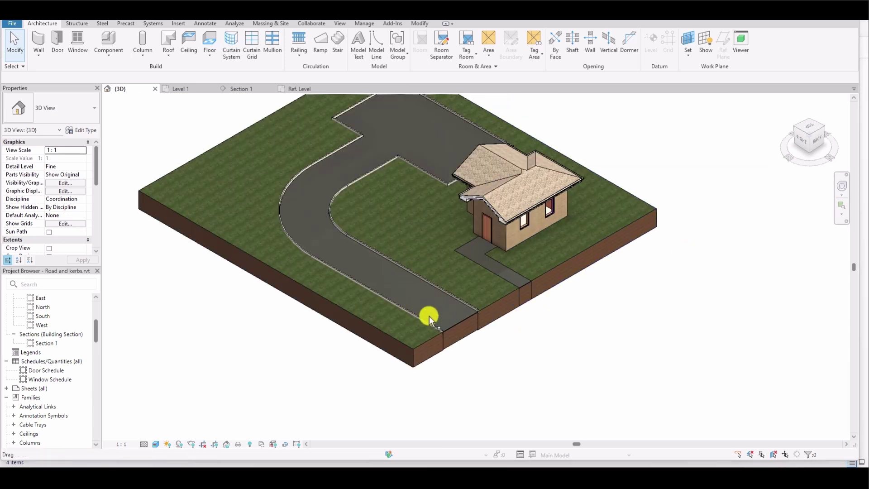
scroll(607, 295, down, 2)
scroll(544, 273, up, 3)
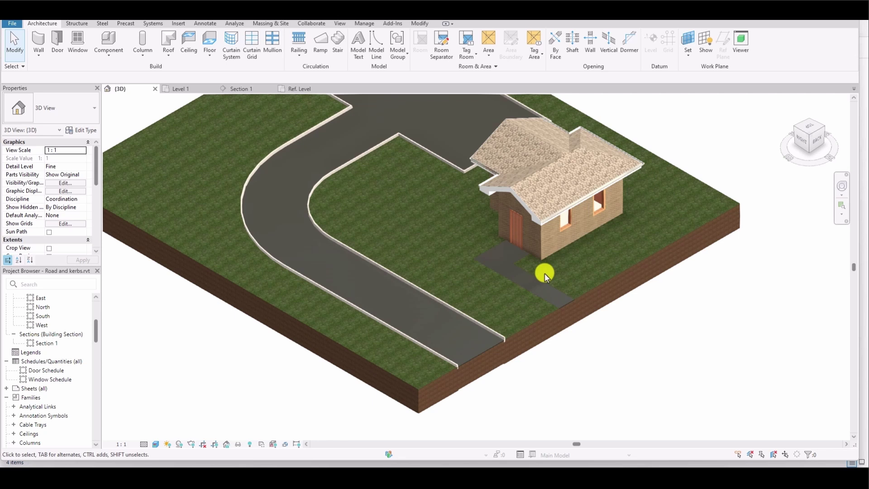
click(299, 45)
click(490, 261)
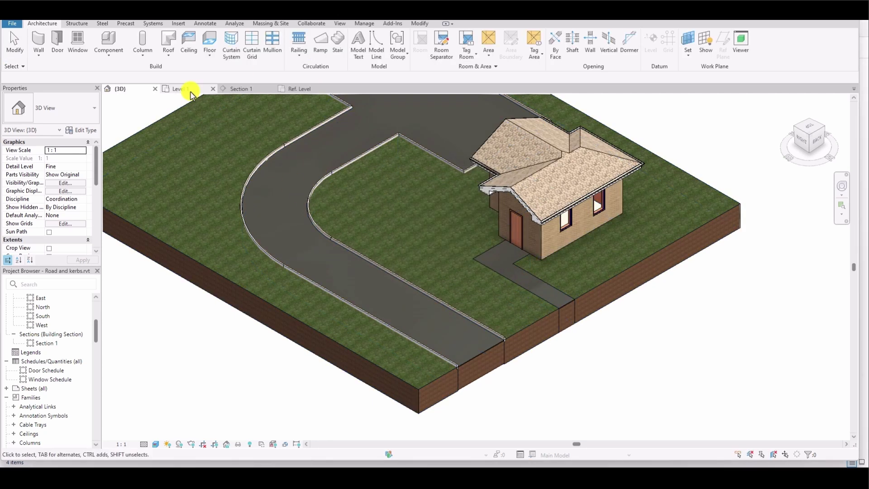
On Level 1, sketch a kerb railing path by picking three footpath edges, then try to finish
click(190, 93)
click(300, 43)
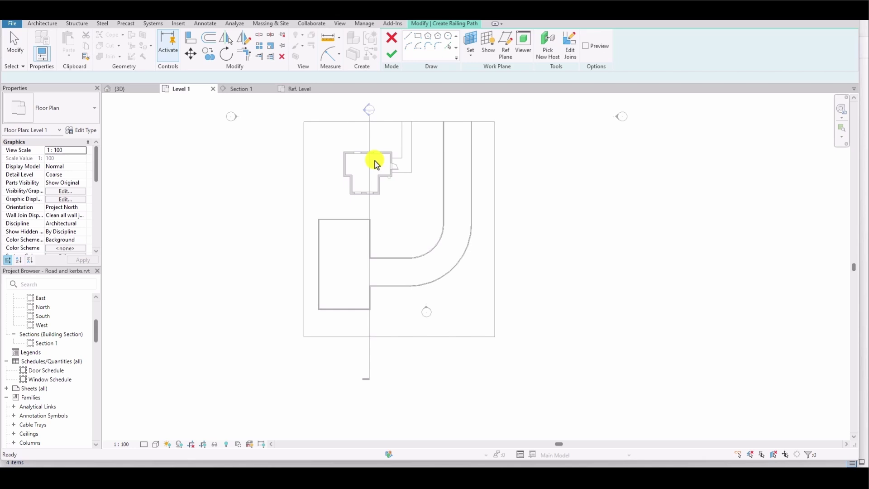
scroll(421, 117, up, 3)
click(450, 48)
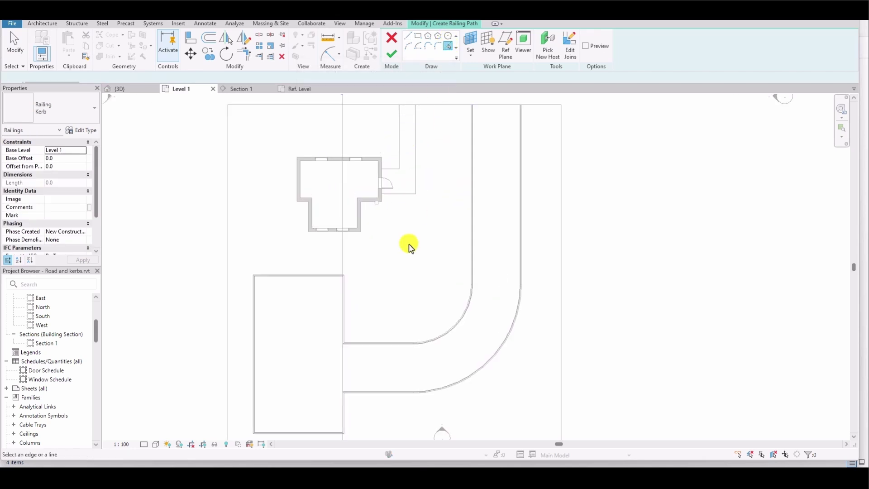
click(427, 162)
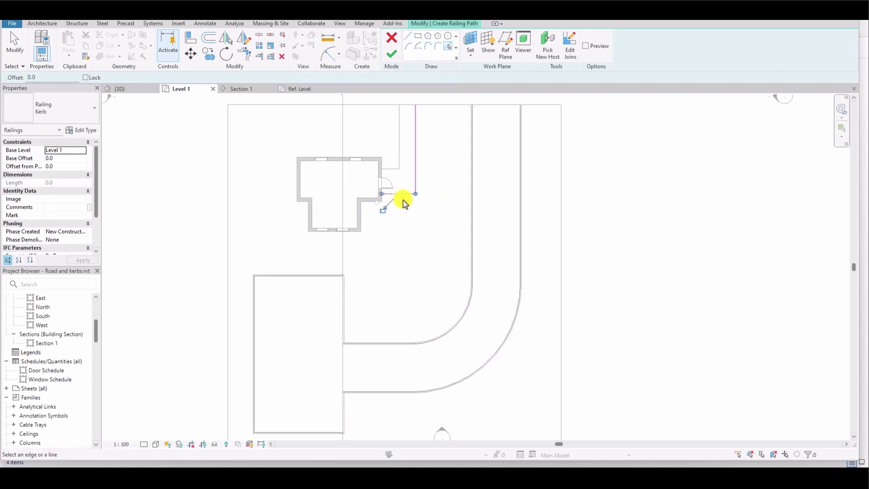
click(388, 170)
click(399, 152)
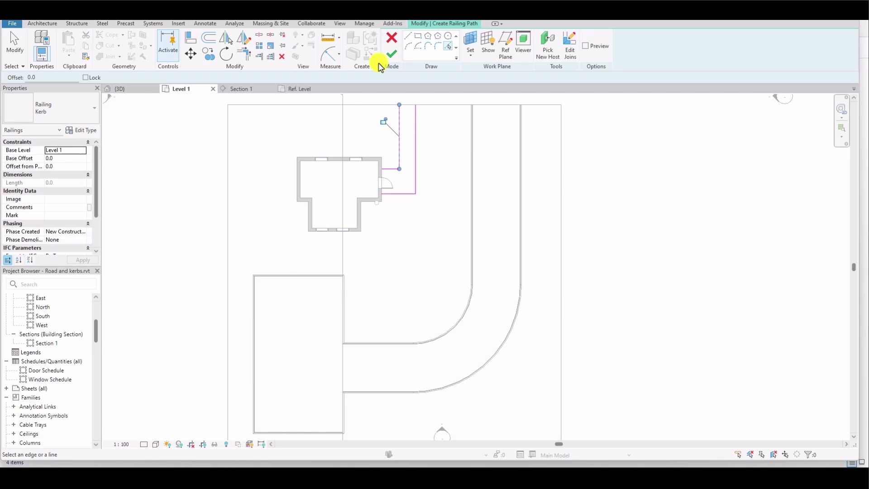
click(398, 61)
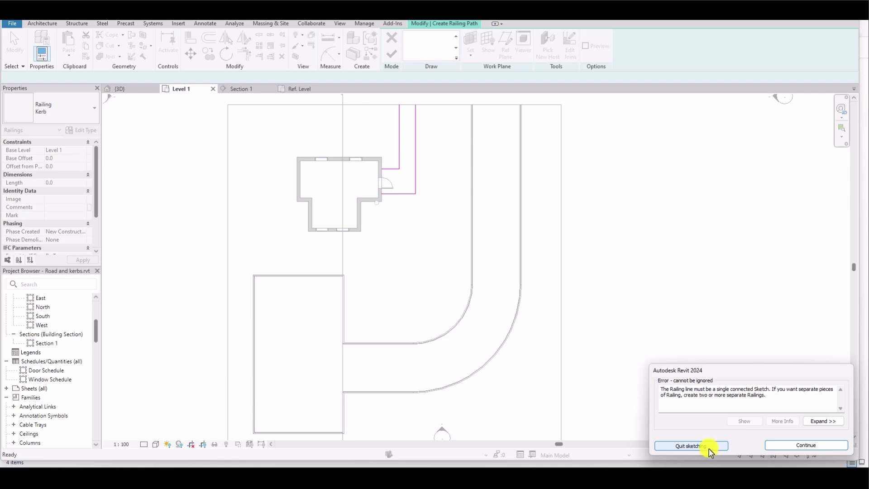
Add another footpath edge to the disconnected sketch, then cancel the railing sketch
click(789, 448)
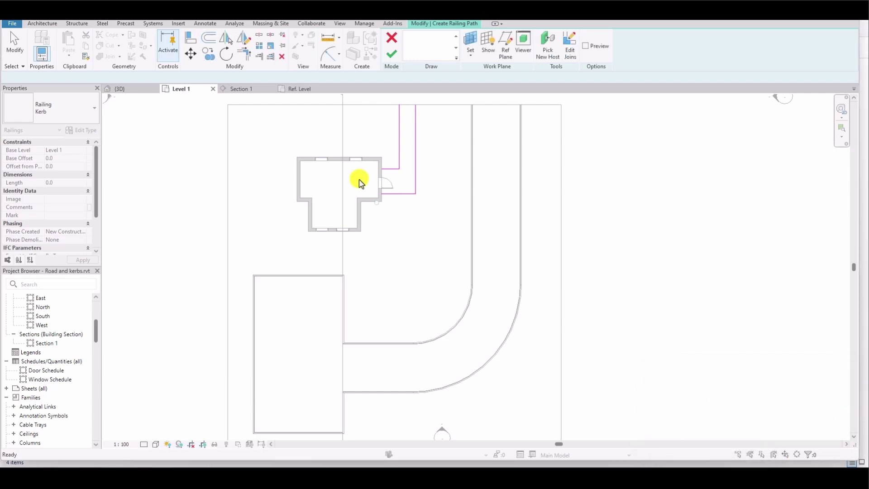
click(400, 130)
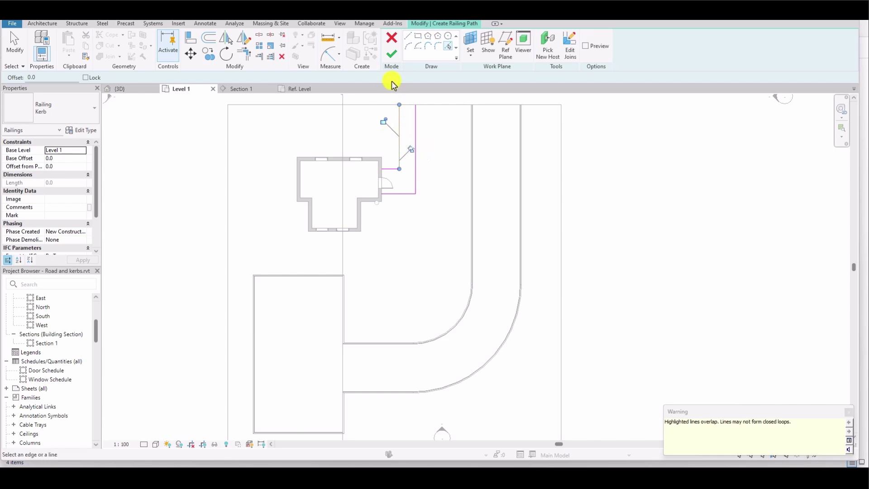
click(392, 42)
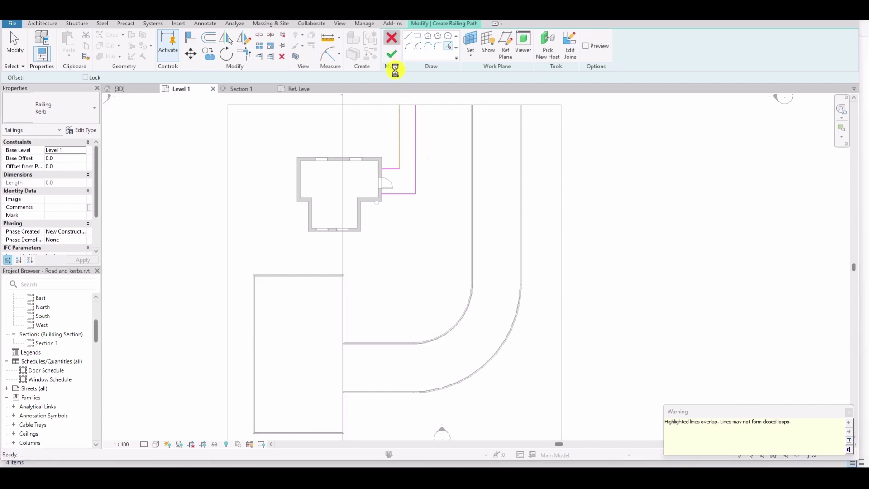
Discard the broken sketch and add a Kerb railing along the footpath's right edges
click(458, 244)
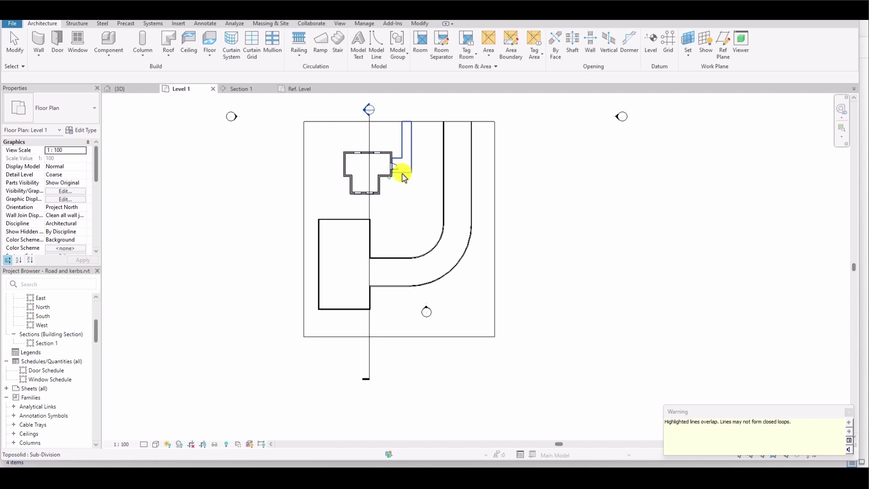
click(299, 45)
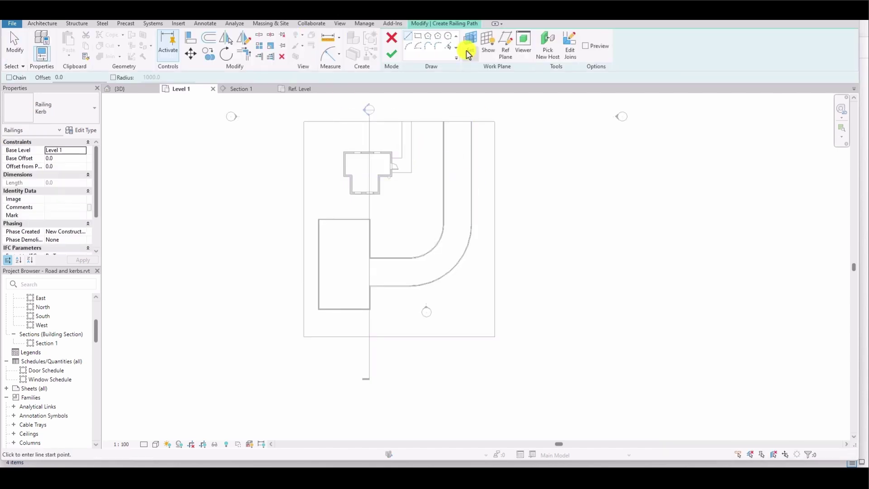
click(449, 47)
click(412, 146)
click(407, 173)
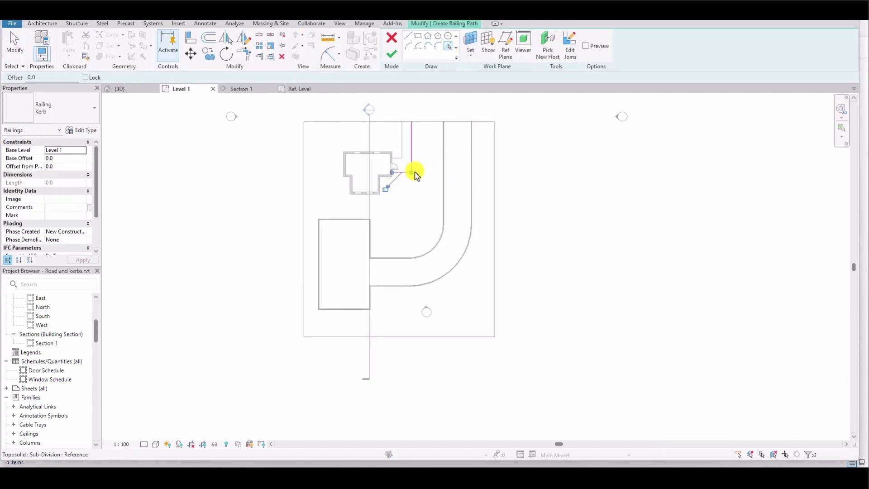
click(392, 54)
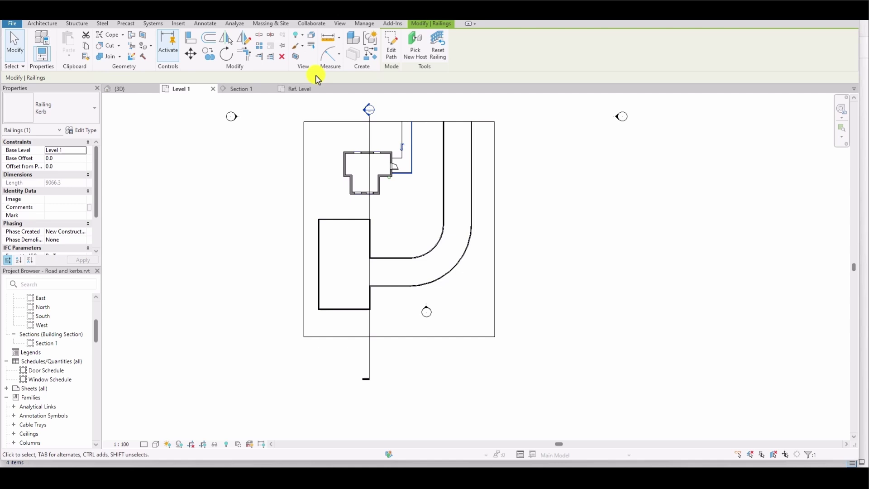
Add a second Kerb railing along the footpath's left edge
click(43, 23)
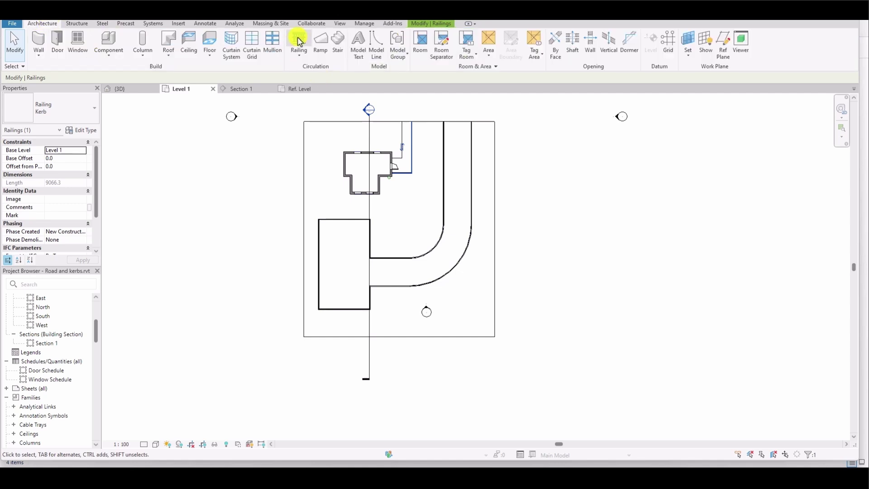
click(309, 40)
click(449, 49)
click(402, 138)
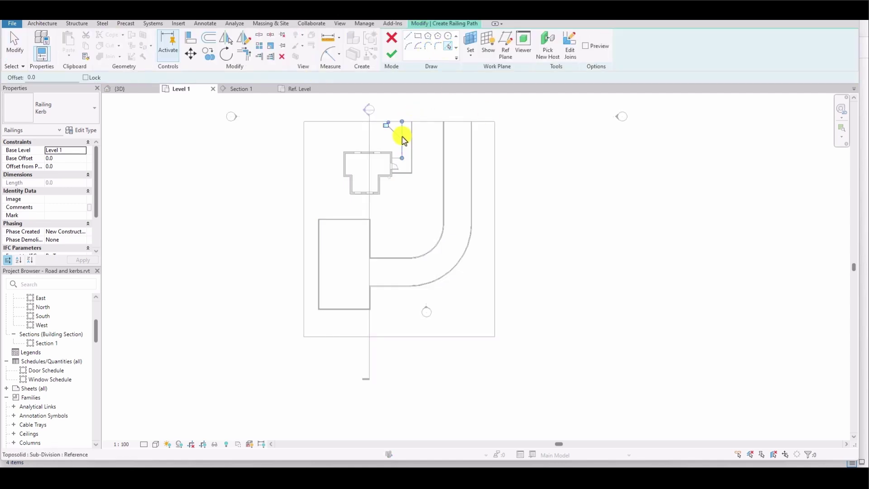
scroll(395, 162, up, 4)
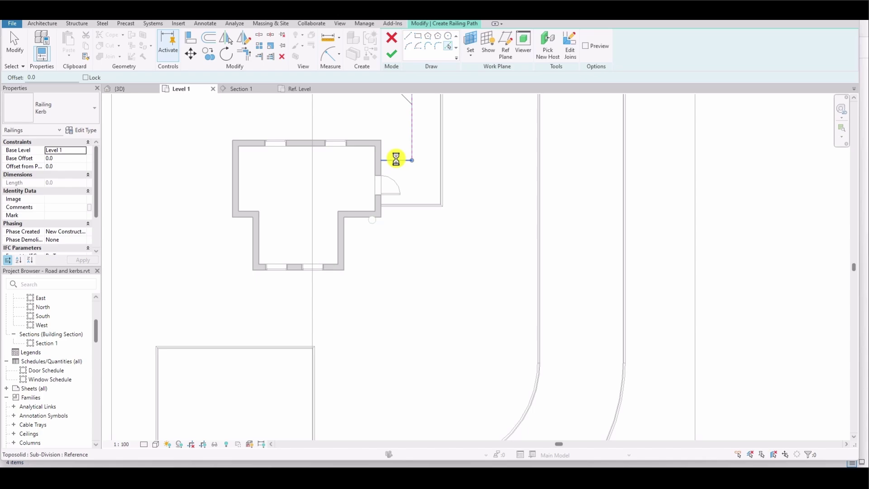
click(392, 55)
scroll(349, 233, down, 5)
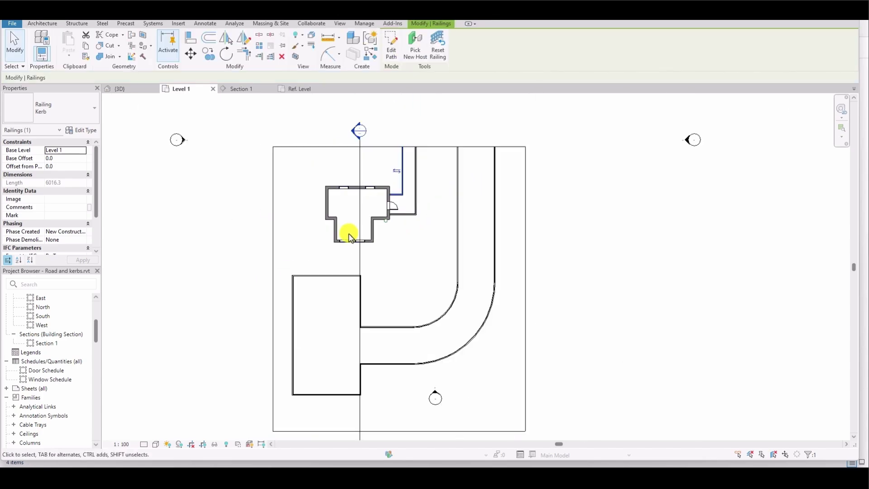
click(181, 105)
Switch to the 3D view and zoom in and out to inspect the new kerbs across the site
click(120, 88)
scroll(469, 314, up, 3)
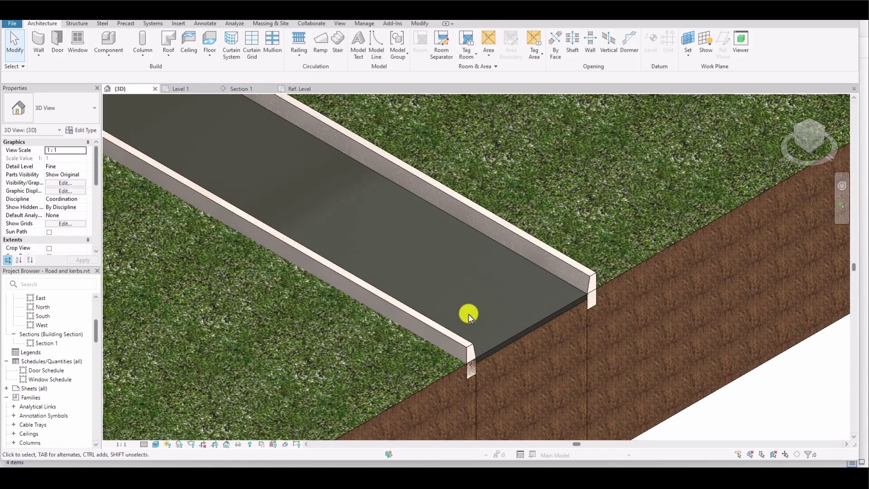
scroll(452, 328, down, 4)
scroll(640, 366, up, 3)
scroll(641, 367, down, 5)
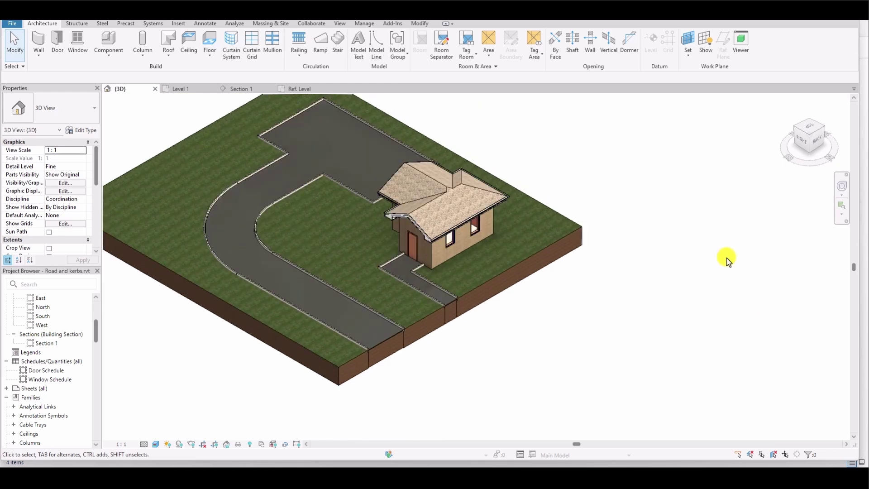
scroll(726, 260, down, 2)
scroll(842, 303, up, 2)
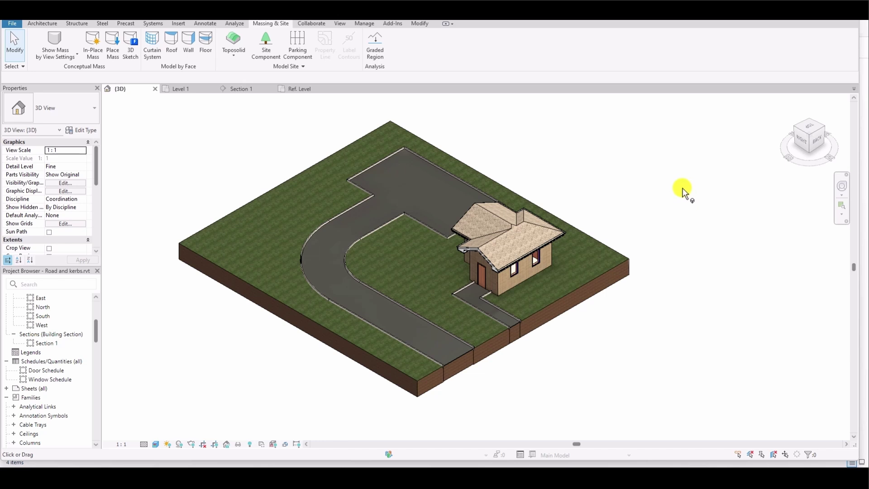
Cancel the current command, select the road toposolid, and start a Sub-Divide sketch on it
right_click(479, 382)
click(473, 344)
scroll(455, 357, up, 3)
scroll(455, 356, up, 2)
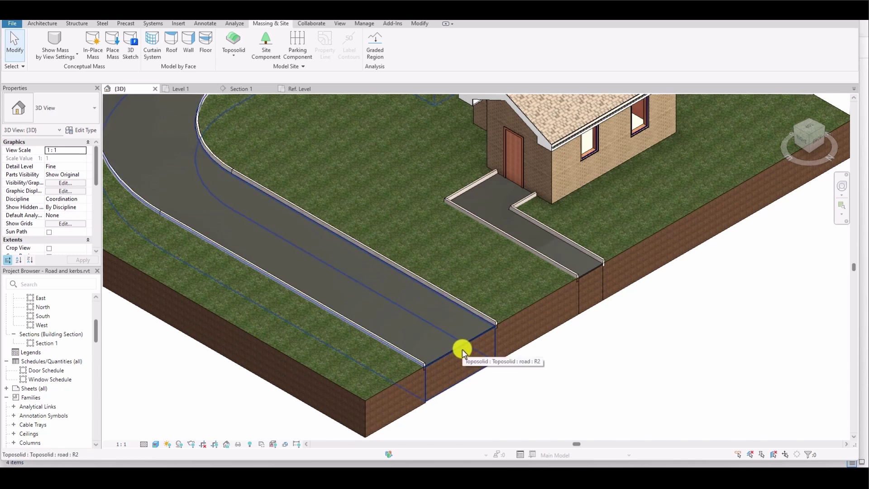
click(389, 387)
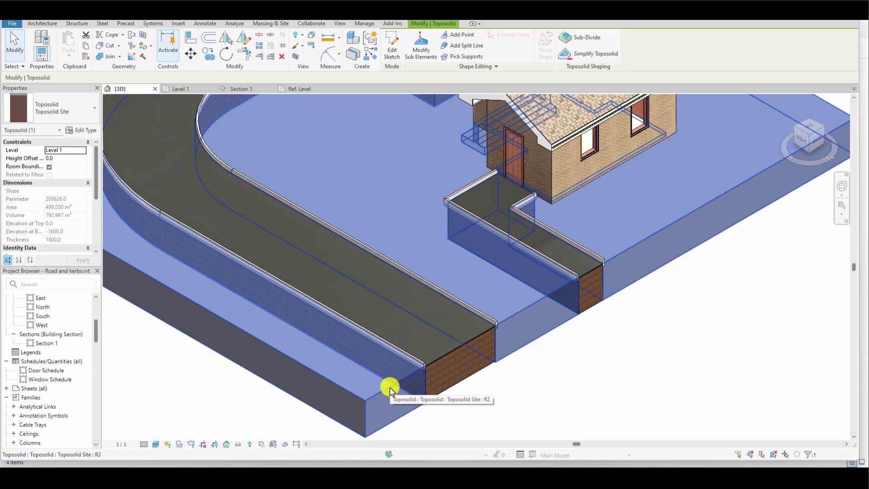
click(501, 402)
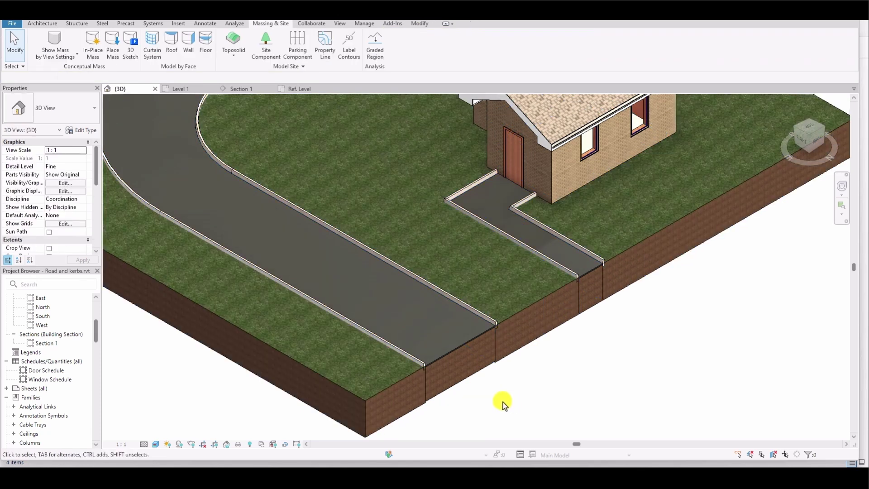
click(471, 375)
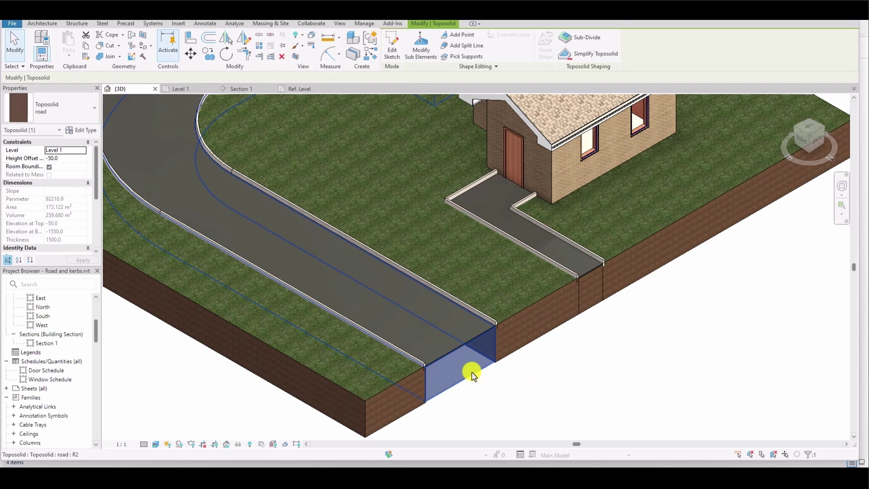
scroll(471, 376, down, 3)
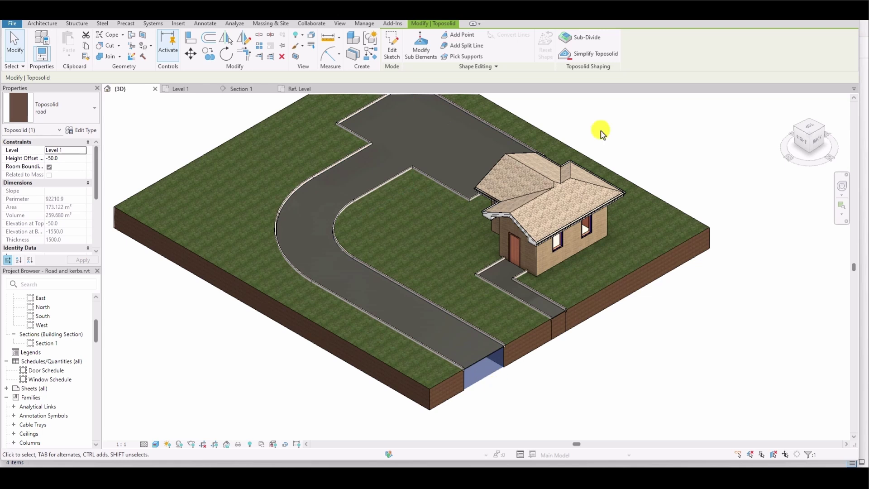
click(583, 39)
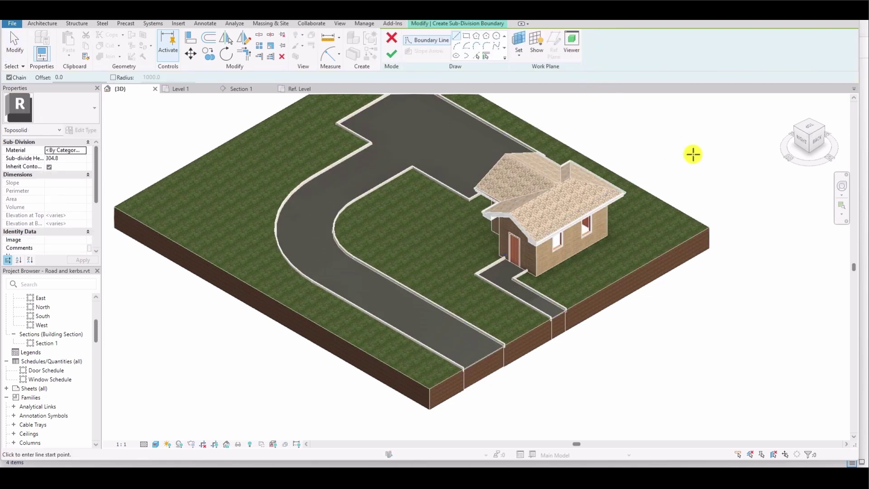
On Level 1, draw a guide line down the centre of the road
click(182, 88)
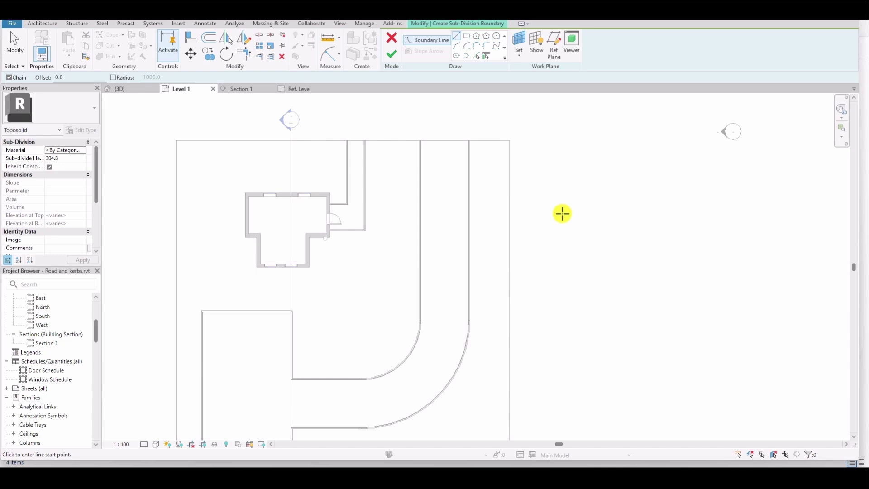
scroll(566, 195, down, 1)
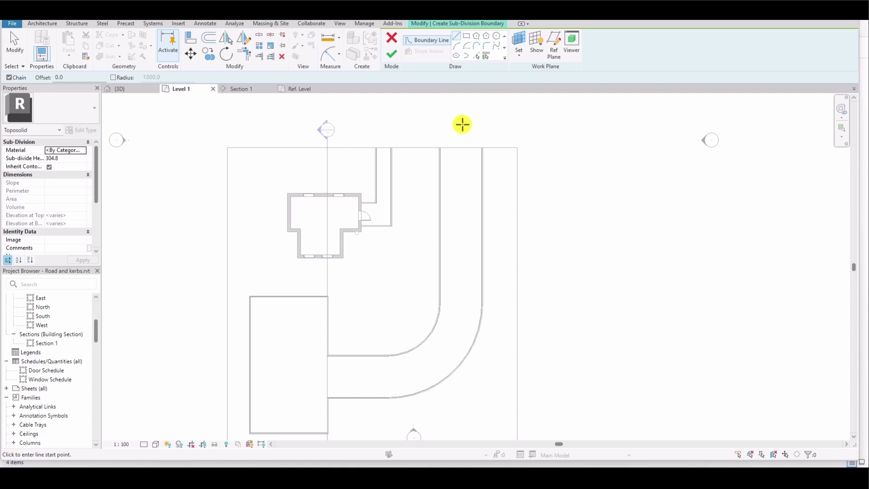
click(461, 147)
click(460, 304)
right_click(489, 290)
click(497, 138)
right_click(584, 226)
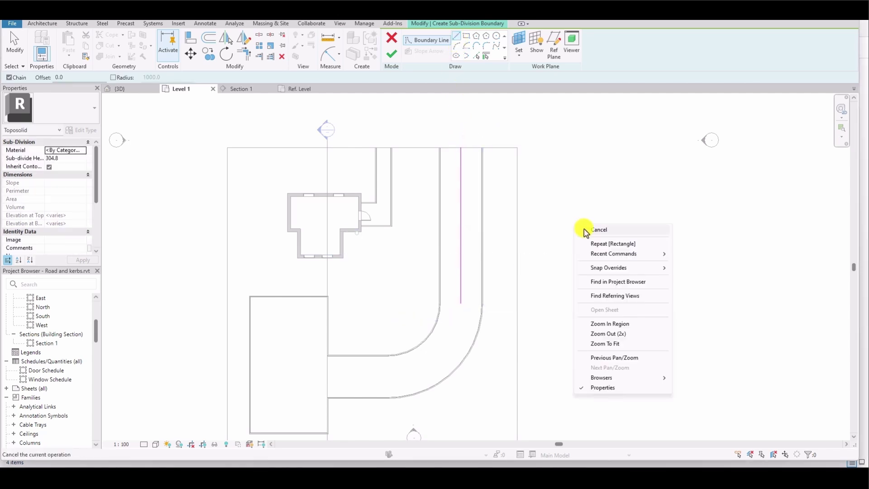
click(594, 230)
Sketch a thin 100-wide, roughly 1500-long dash rectangle at the top of the centreline
click(466, 37)
scroll(457, 149, up, 4)
click(477, 149)
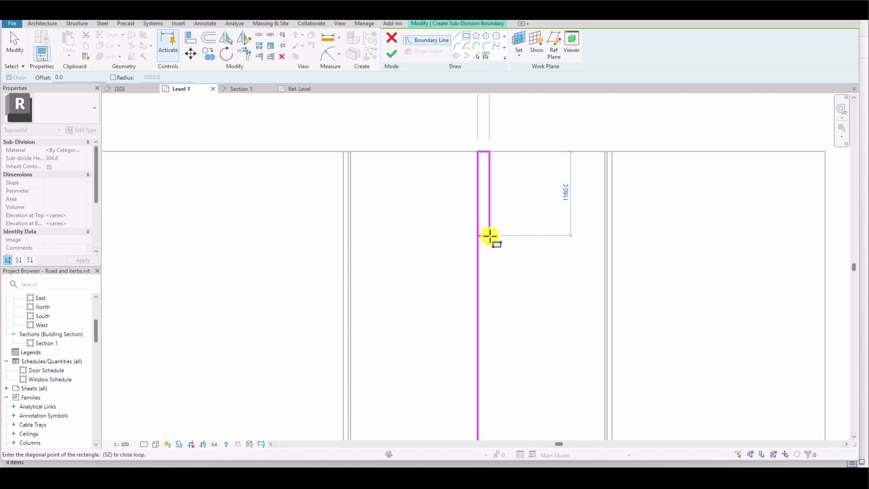
scroll(489, 258, down, 2)
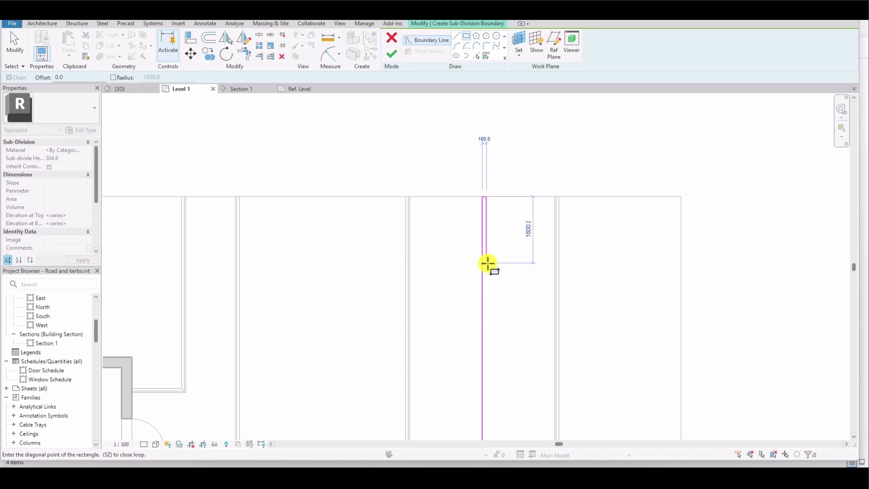
click(487, 259)
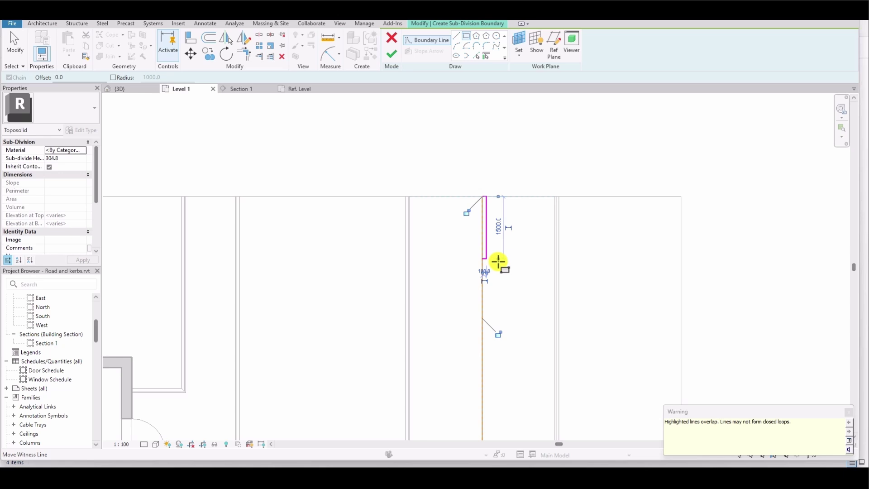
right_click(602, 290)
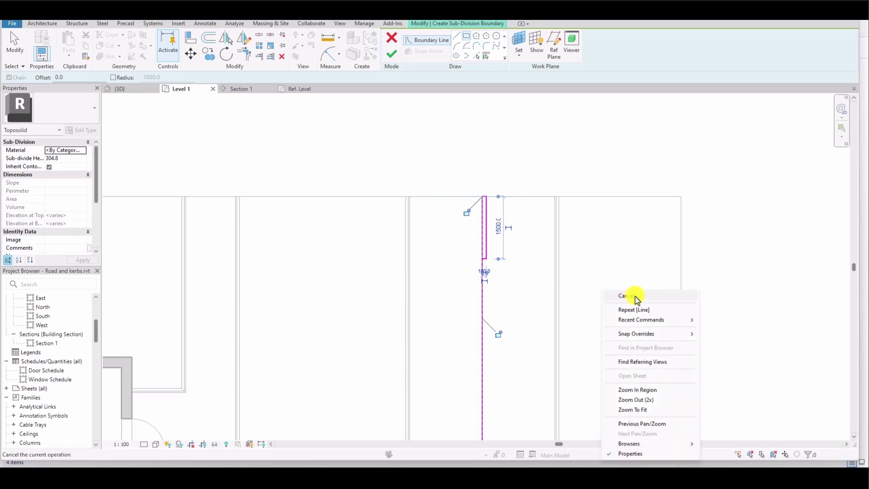
click(624, 294)
Move the dash rectangle so its top midpoint aligns with the road's top edge
click(190, 53)
scroll(477, 192, up, 2)
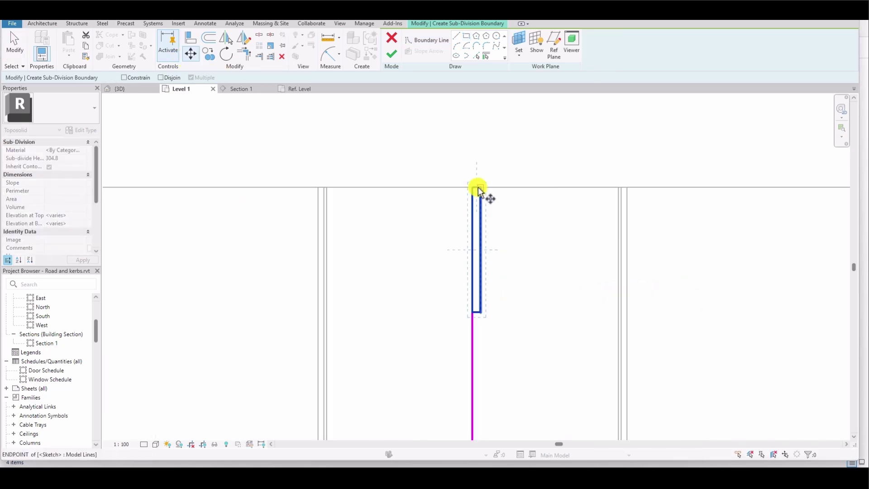
scroll(478, 191, up, 2)
click(478, 191)
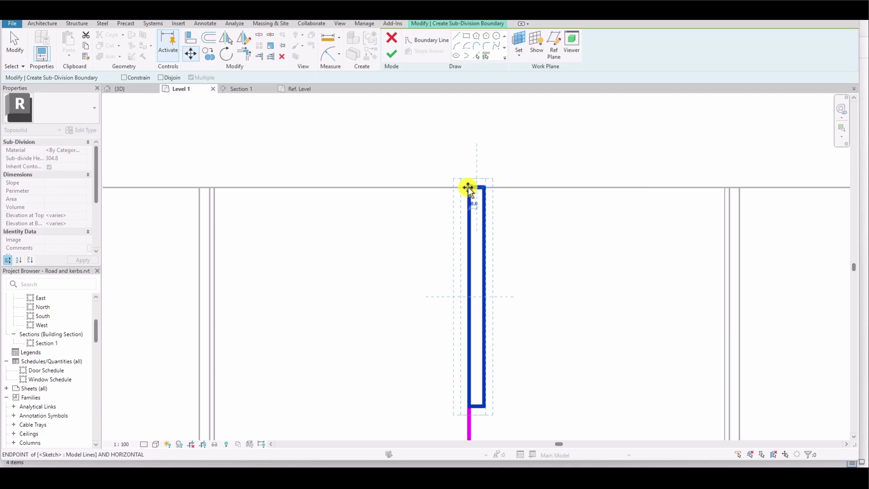
click(468, 187)
scroll(471, 182, down, 4)
scroll(480, 194, down, 2)
click(584, 128)
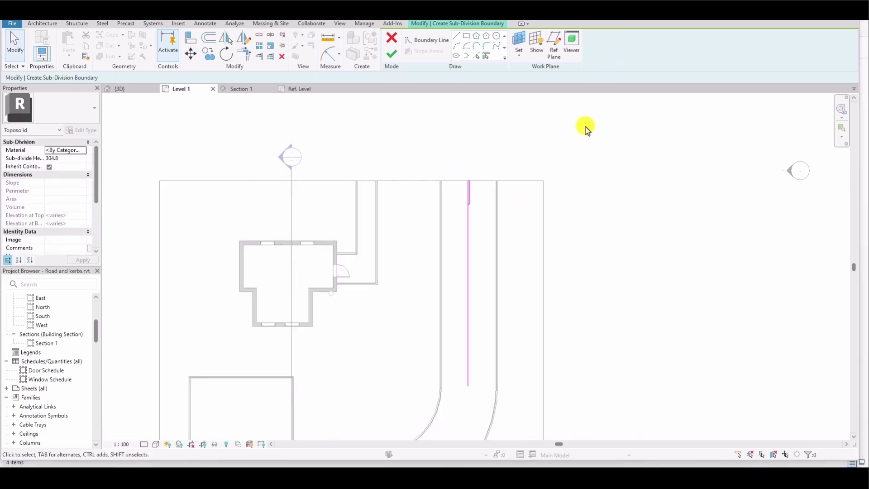
Place two more dash rectangles along the centreline of the lower straight road section
scroll(498, 249, up, 3)
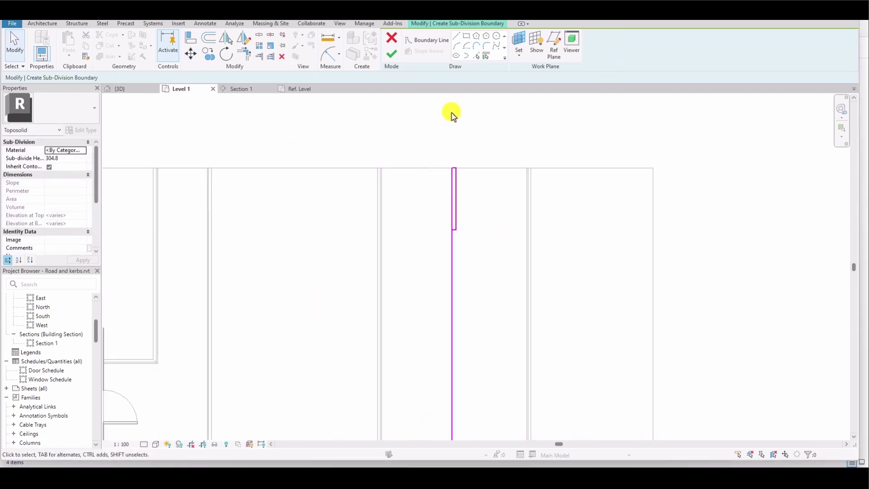
drag(421, 126, 485, 245)
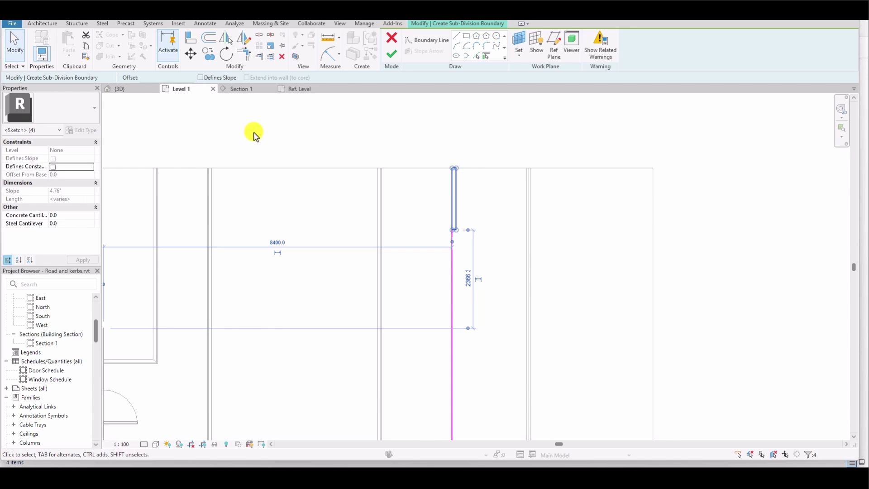
scroll(495, 180, down, 3)
click(590, 249)
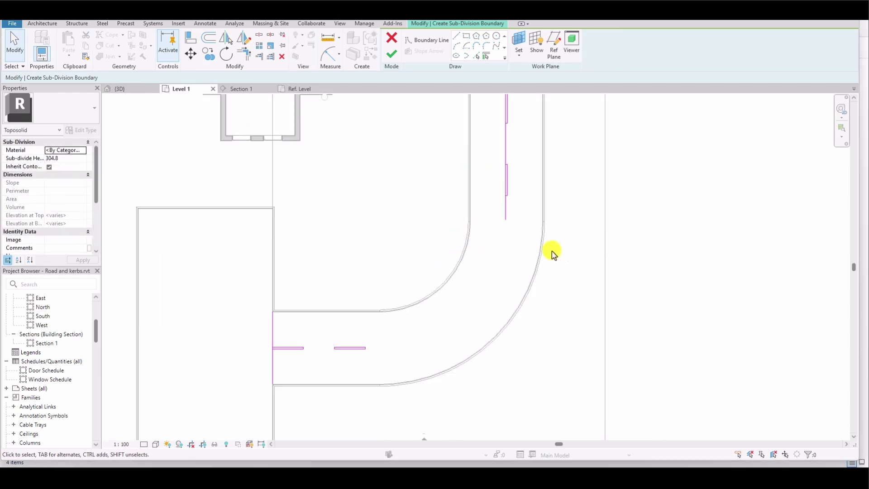
scroll(538, 234, up, 2)
scroll(530, 232, down, 2)
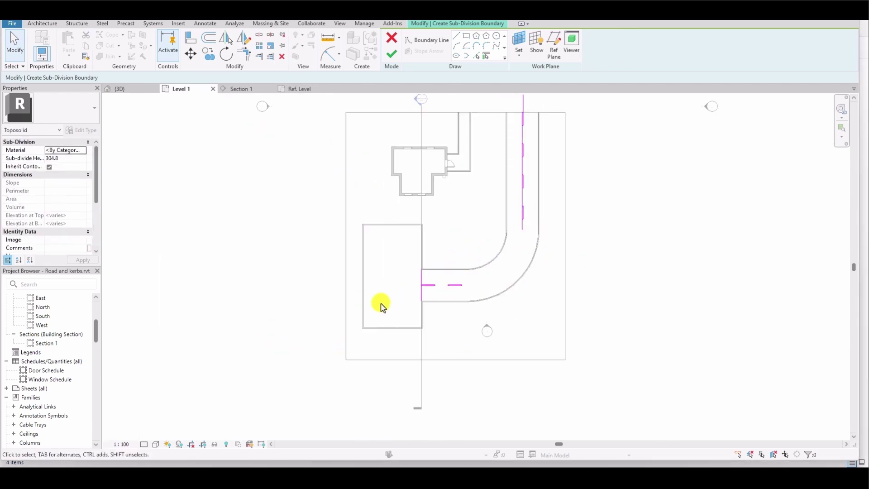
scroll(453, 299, up, 2)
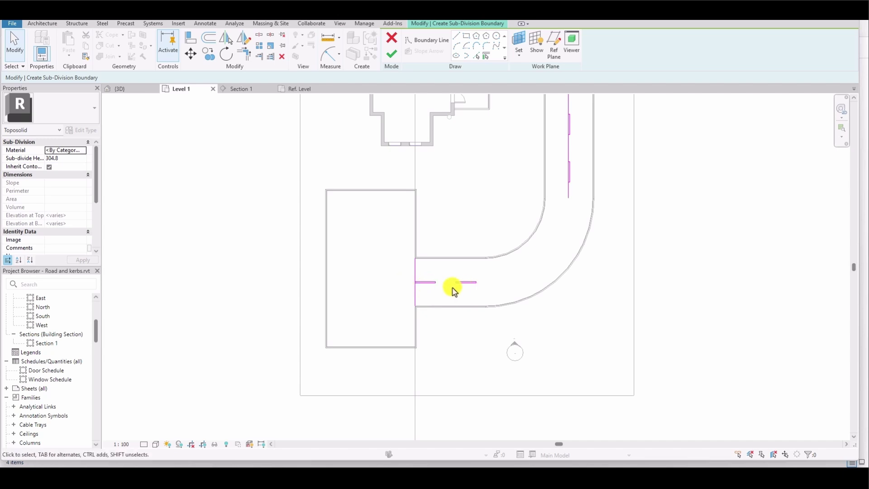
scroll(498, 231, up, 2)
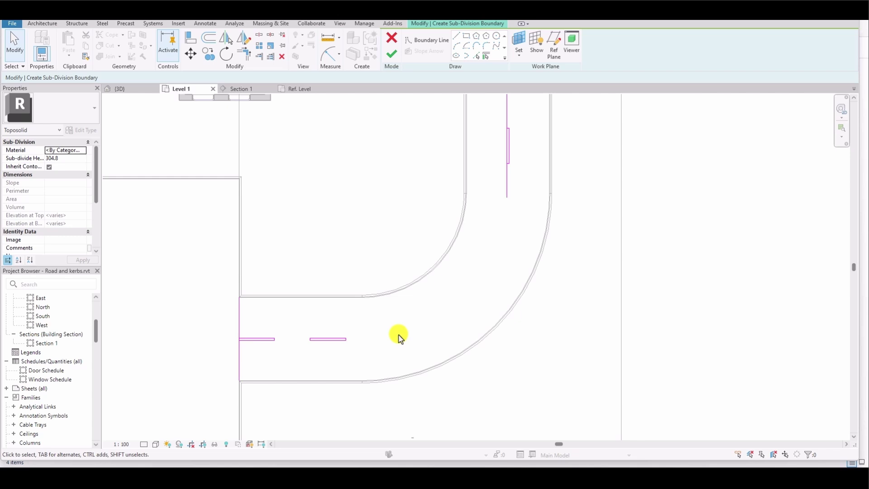
click(485, 46)
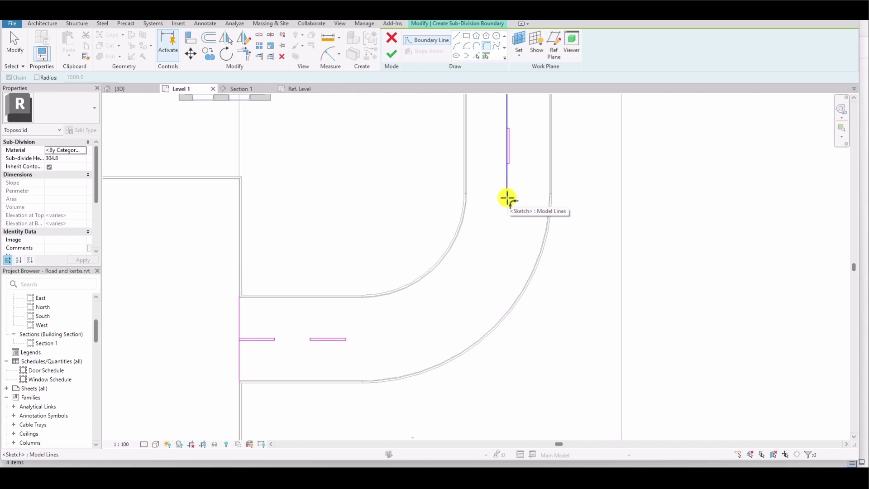
Round the bend between the lower and upper centreline lines with a 6100 radius arc
scroll(349, 342, up, 1)
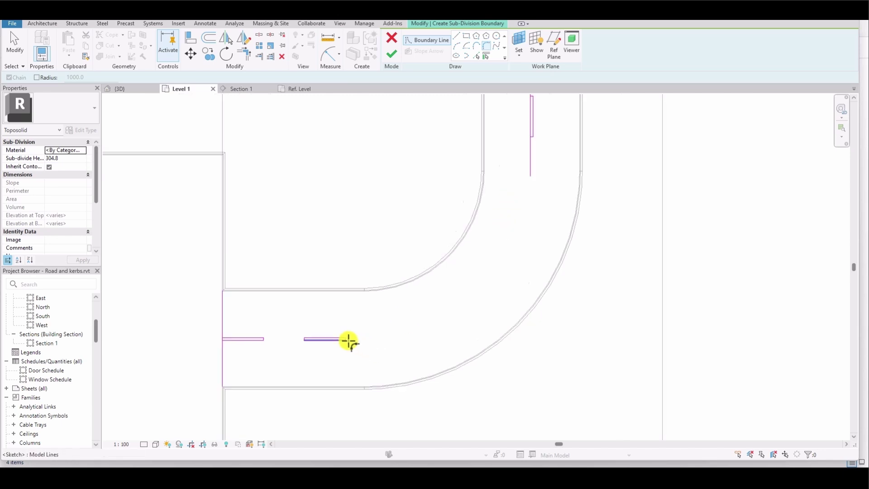
scroll(349, 342, up, 2)
click(344, 335)
scroll(457, 335, down, 2)
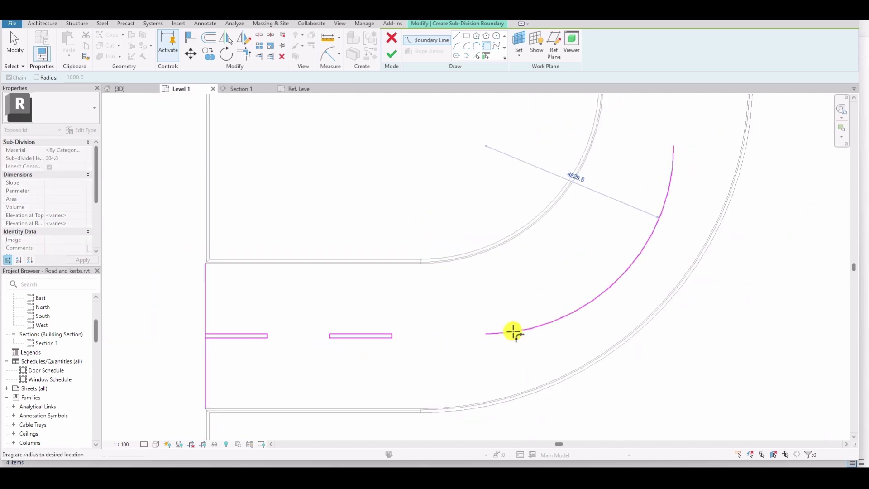
scroll(498, 317, down, 2)
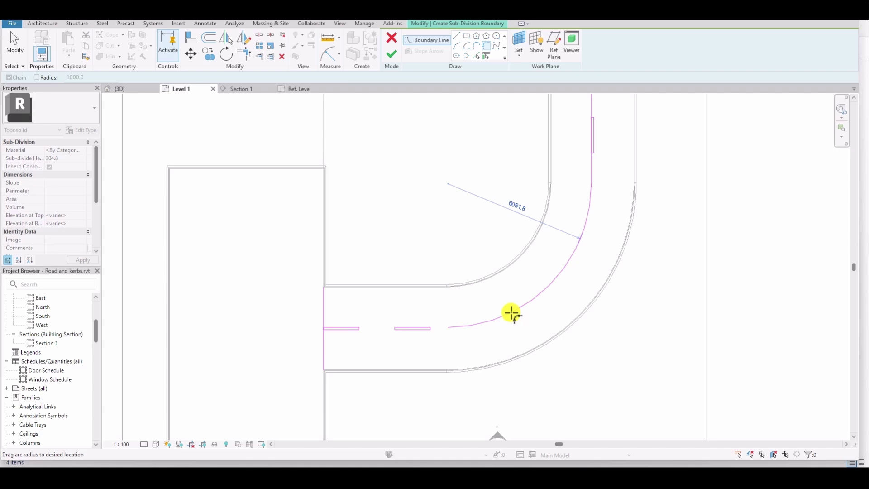
click(512, 313)
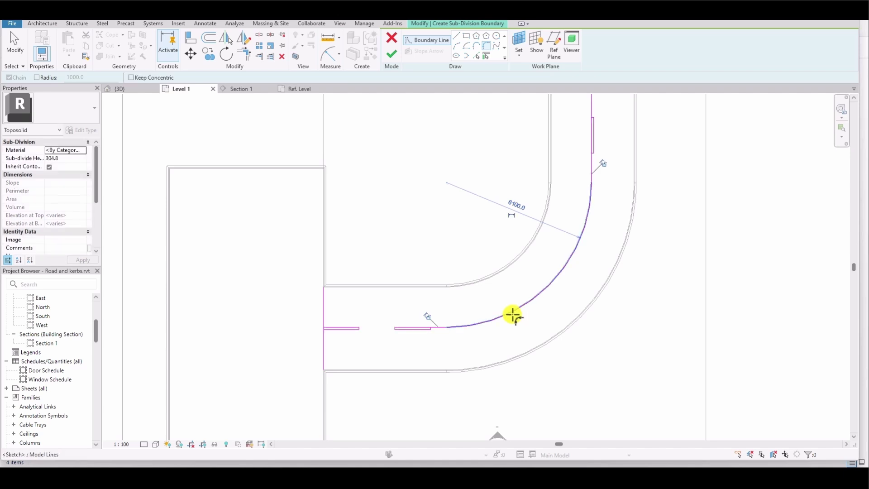
Offset the centreline arc by 100 and delete the unwanted straight sketch line
click(209, 37)
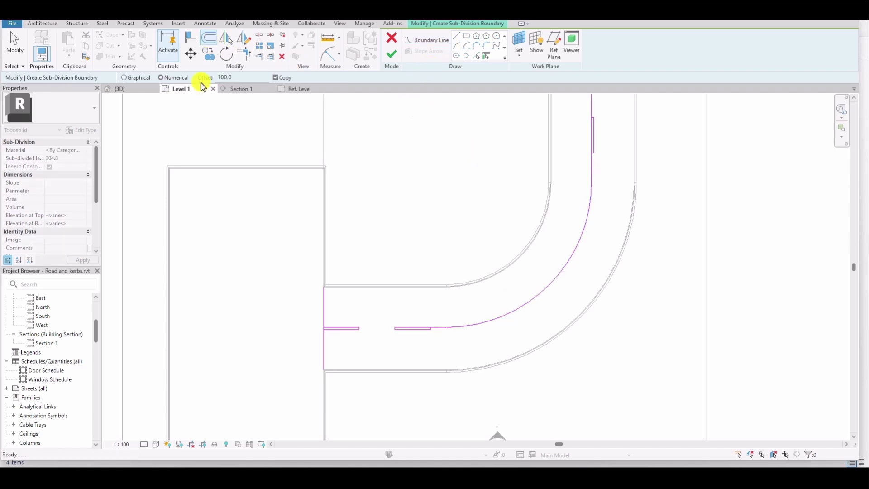
click(563, 268)
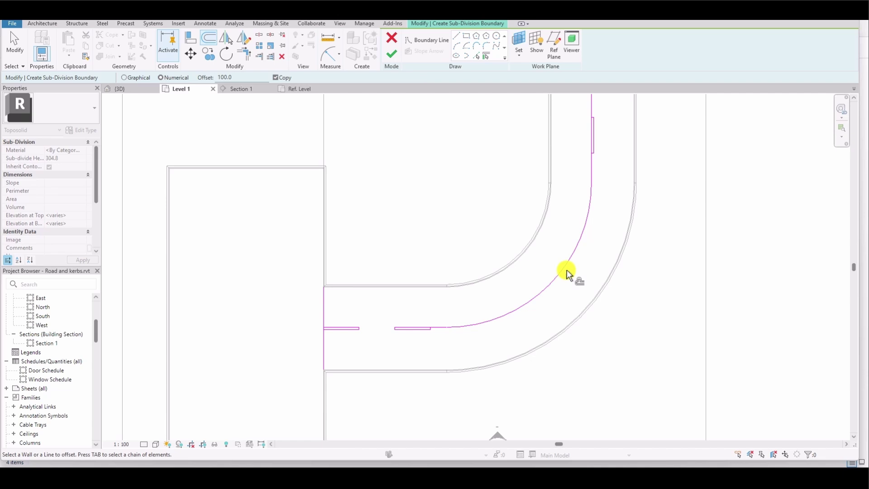
right_click(568, 272)
key(Escape)
right_click(579, 268)
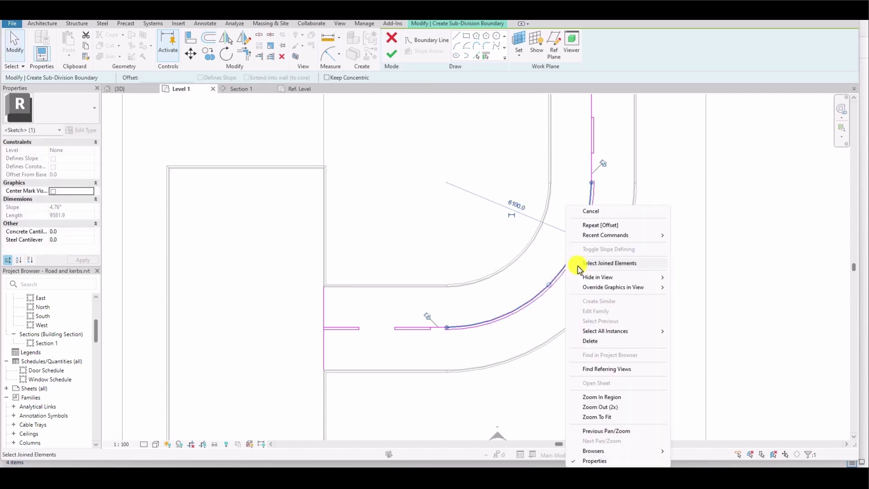
click(584, 211)
scroll(456, 346, up, 5)
click(428, 325)
key(Delete)
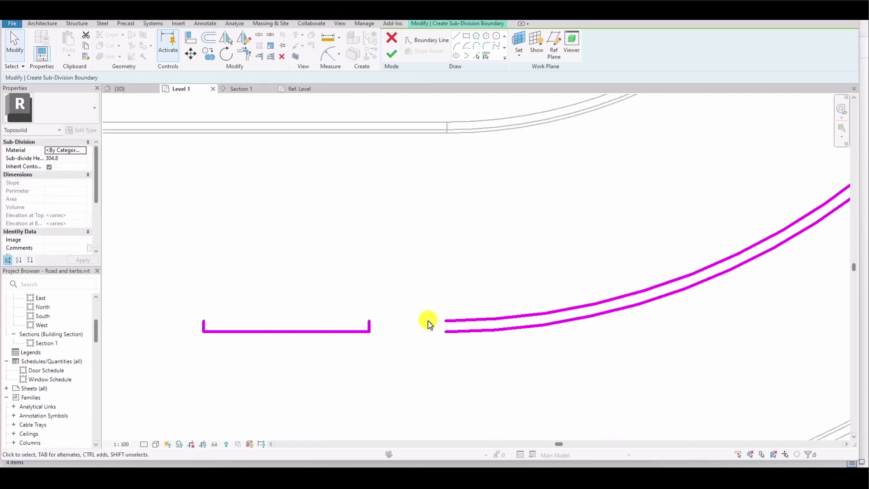
Draw boundary lines closing the strip's left end and joining its upper and lower edges
click(456, 35)
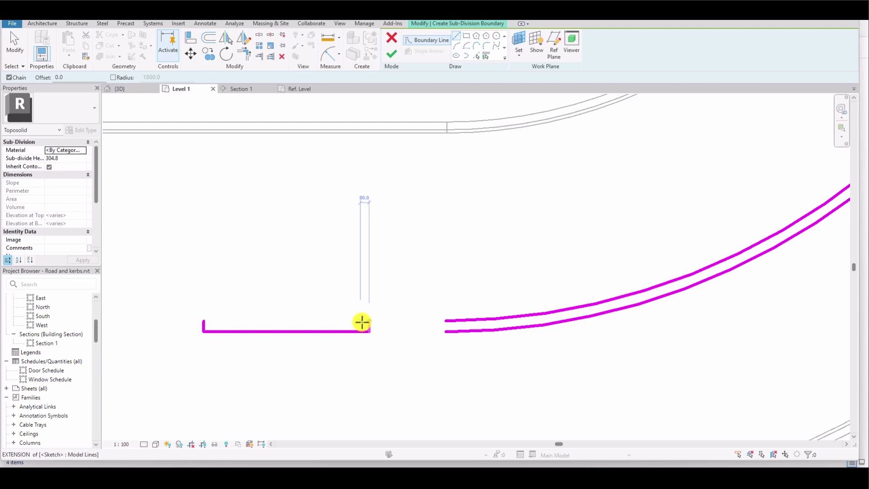
click(369, 321)
click(205, 319)
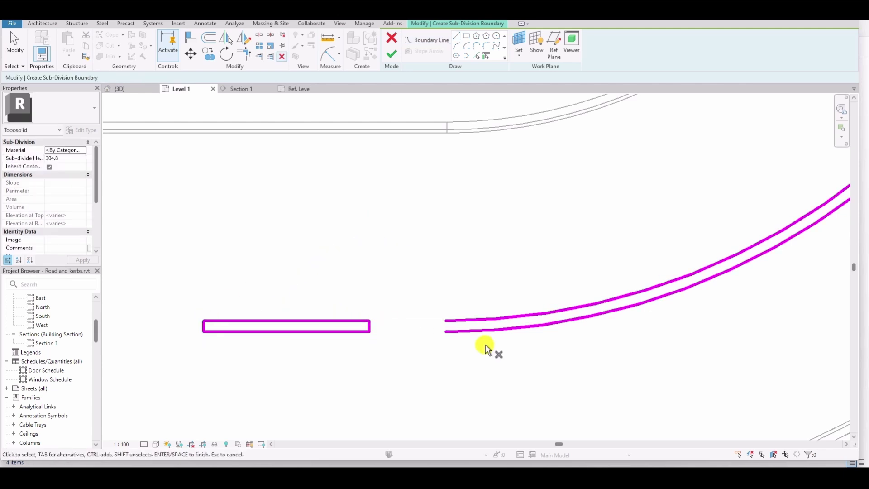
scroll(485, 344, up, 3)
click(441, 333)
click(442, 353)
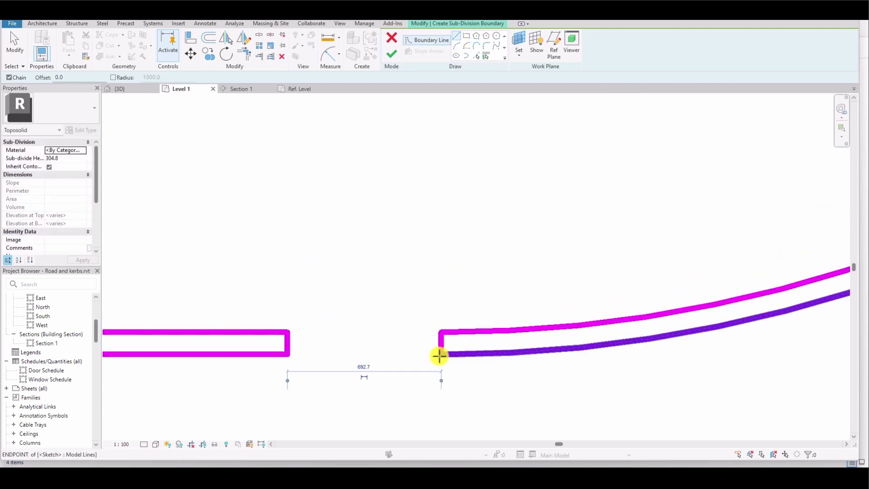
key(Escape)
key(Escape)
Close off the strip's top end with a short boundary line and delete the leftover line above
scroll(387, 333, down, 5)
scroll(545, 220, up, 6)
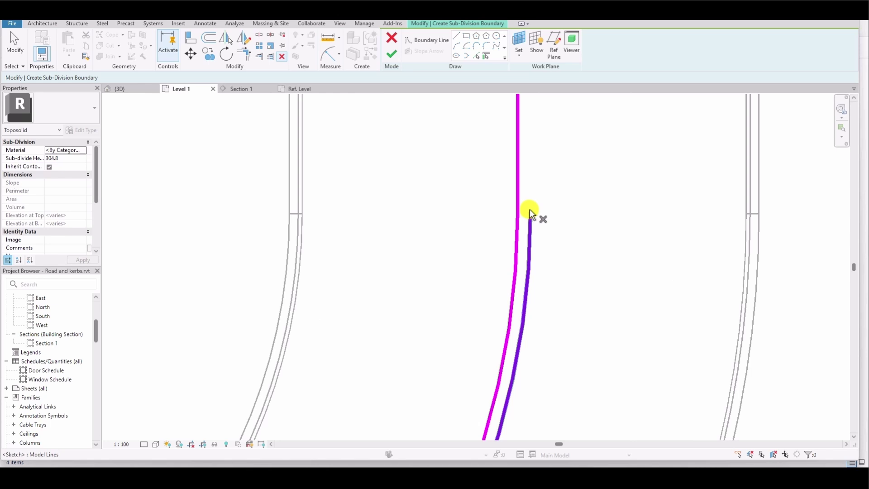
click(457, 36)
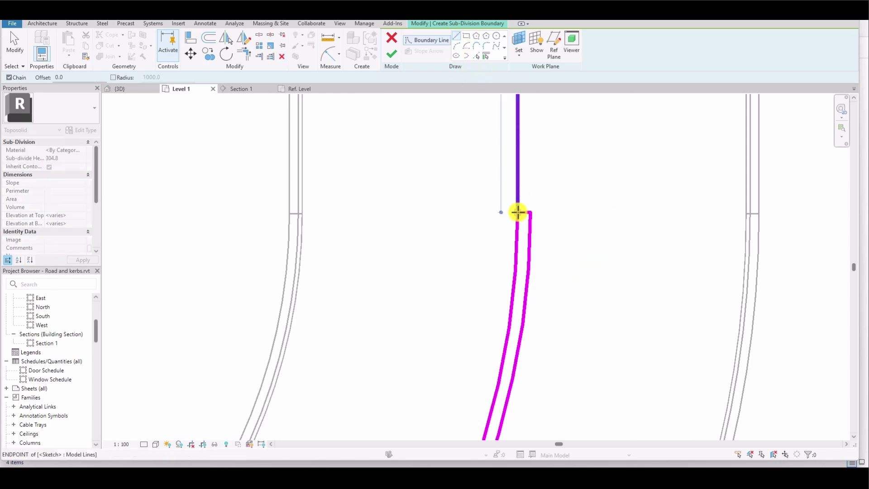
click(518, 212)
click(530, 212)
key(Escape)
click(517, 186)
key(Delete)
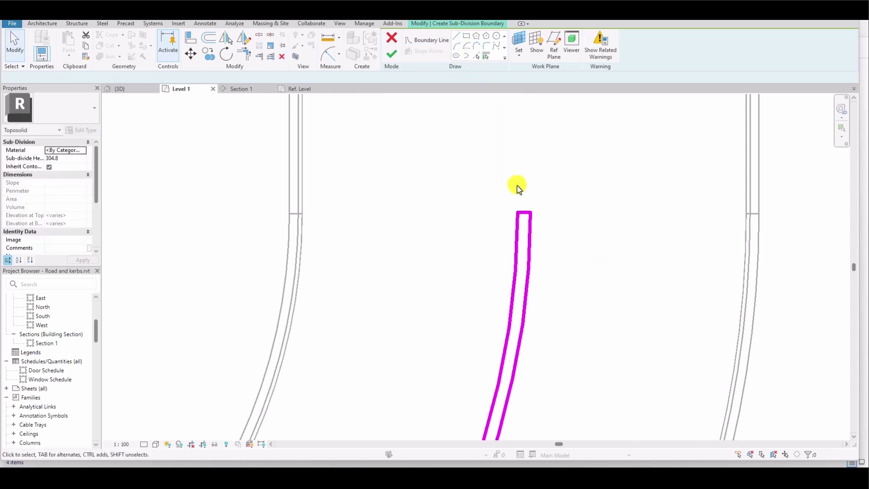
Begin another cross line on the strip edge, then cancel it
scroll(516, 186, down, 6)
scroll(390, 369, up, 5)
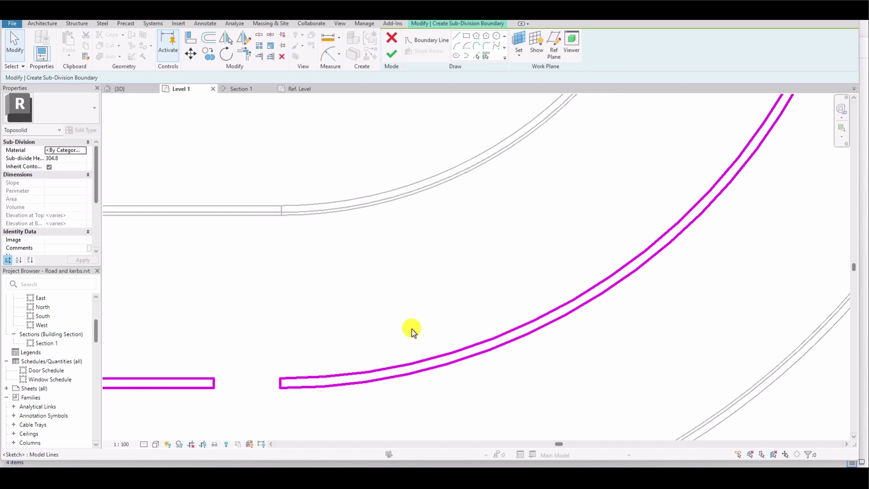
click(456, 37)
click(412, 362)
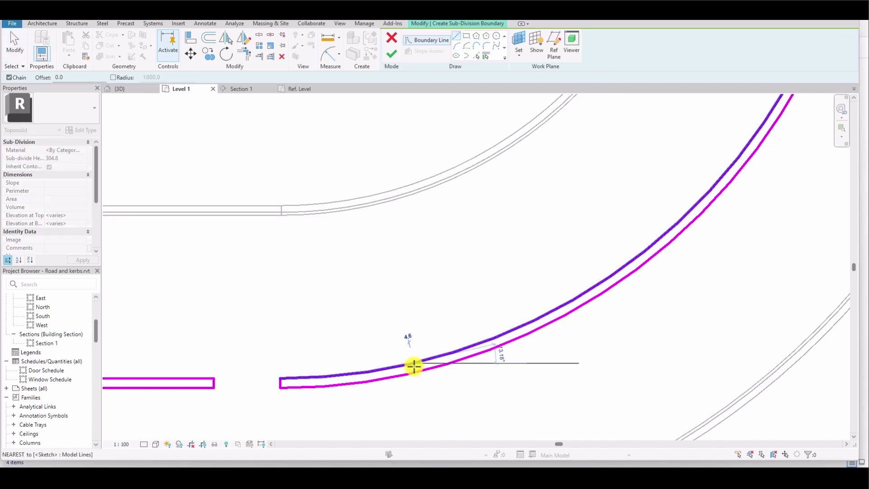
scroll(414, 367, up, 3)
key(Escape)
key(Escape)
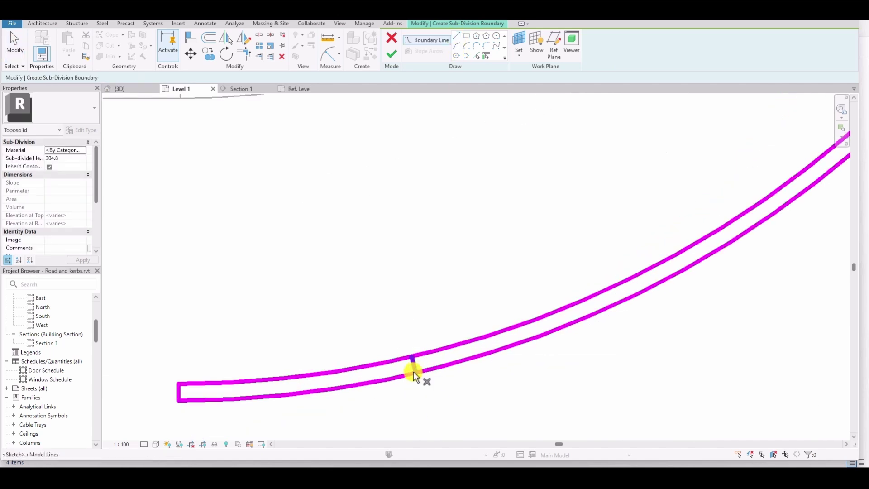
Split the strip's edges at two cross lines with Split Element (SL)
scroll(414, 372, down, 5)
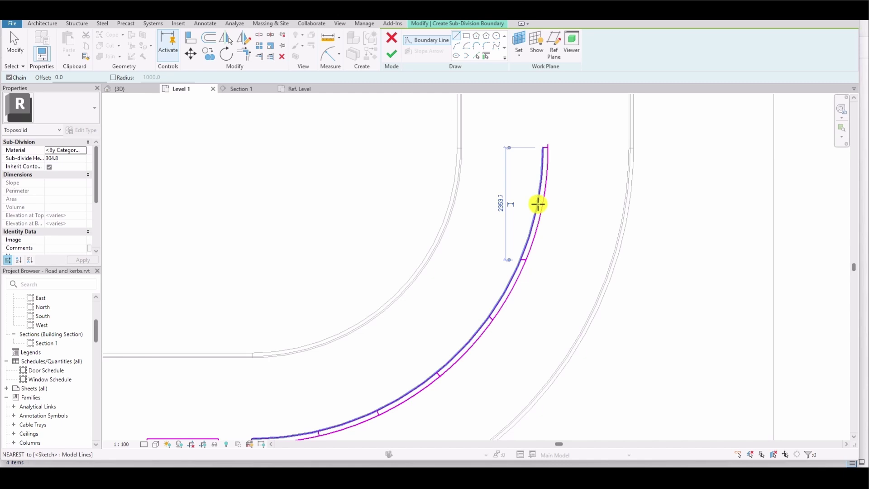
scroll(537, 204, up, 3)
key(Escape)
key(s)
key(l)
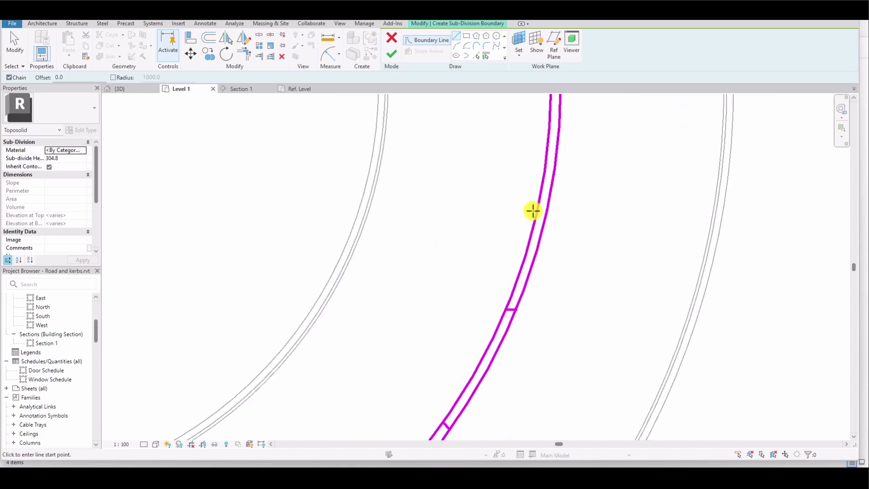
scroll(507, 224, down, 3)
scroll(539, 225, up, 3)
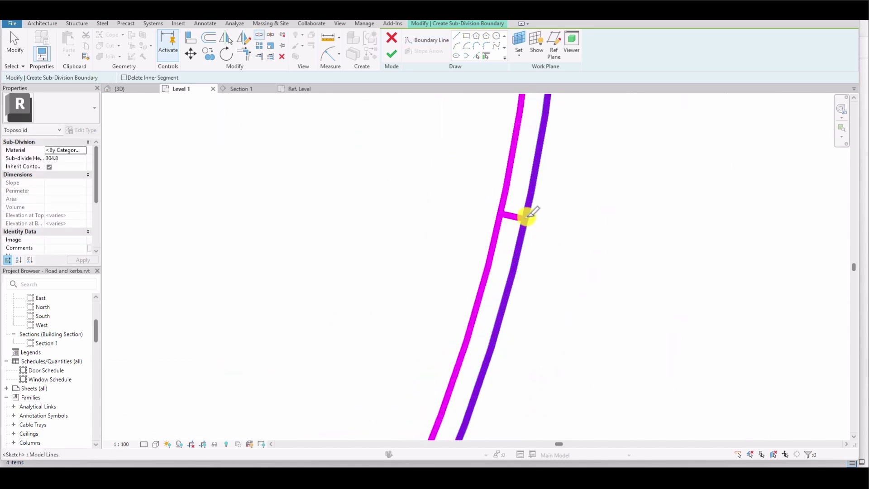
click(526, 222)
scroll(459, 346, down, 2)
scroll(464, 341, up, 2)
click(465, 343)
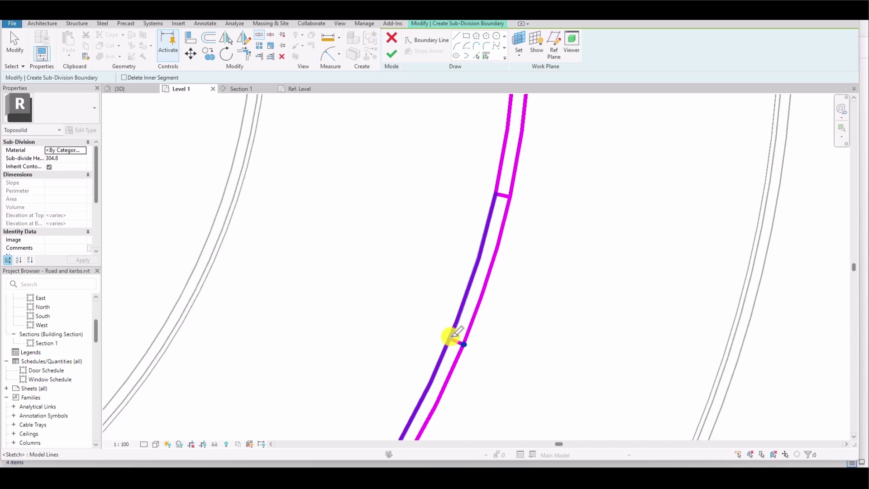
scroll(419, 267, down, 2)
Delete the edge piece lying between two dashes
right_click(434, 244)
click(433, 244)
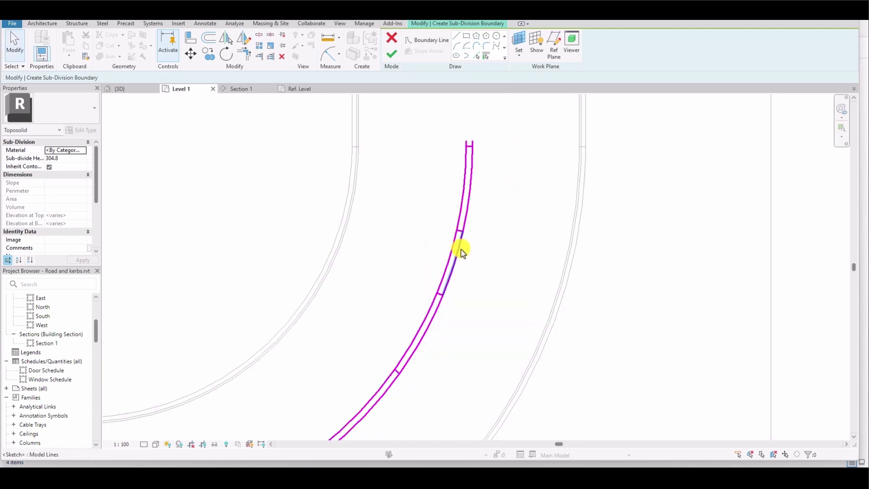
click(460, 249)
key(Delete)
Split the strip again and delete the middle boundary segment between dashes
scroll(469, 145, up, 3)
scroll(468, 144, down, 3)
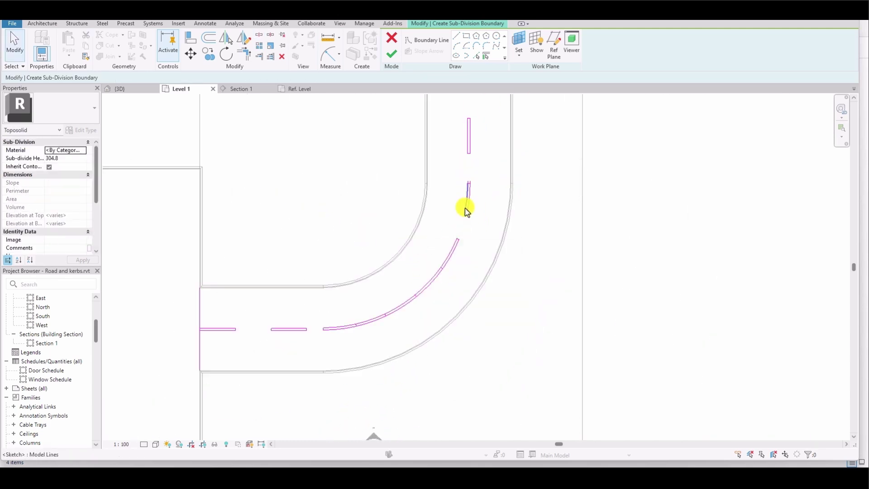
scroll(246, 345, up, 3)
scroll(248, 343, down, 1)
key(s)
key(l)
right_click(326, 214)
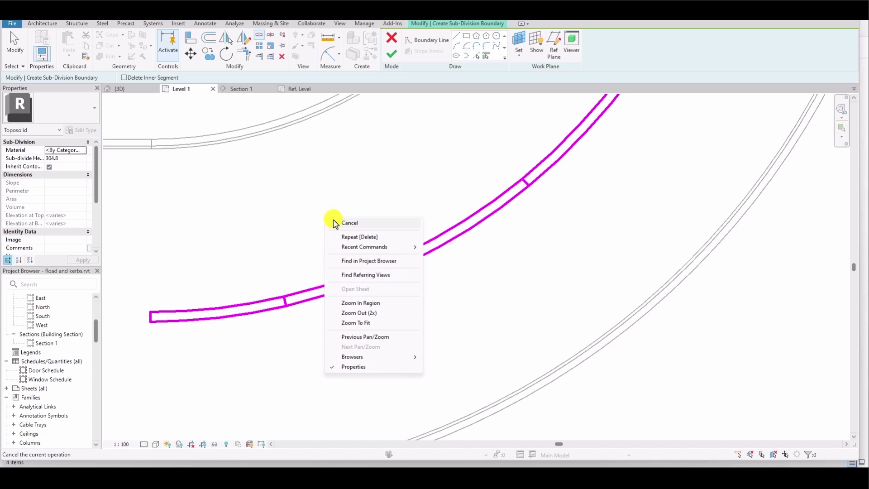
click(347, 223)
click(336, 281)
key(Delete)
Check the dashed strip along the road and start editing the Sub-divide Height value
scroll(430, 201, down, 1)
scroll(430, 201, down, 2)
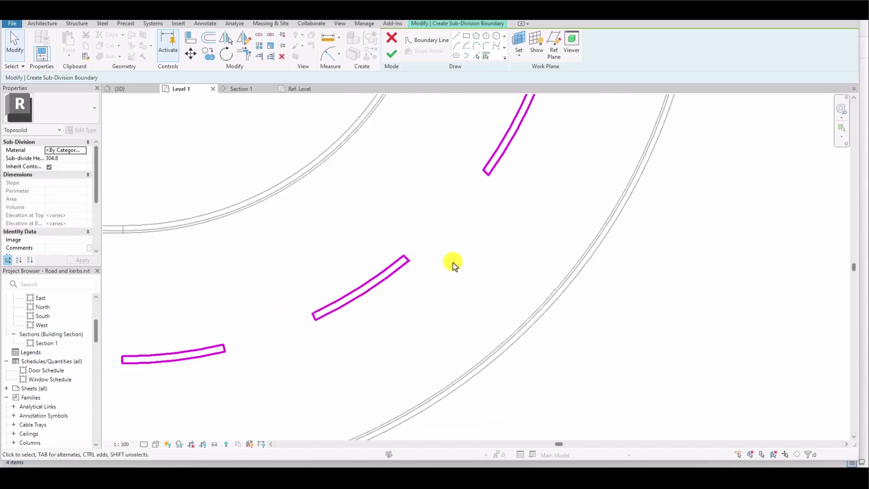
scroll(453, 264, down, 3)
scroll(434, 306, down, 1)
scroll(440, 301, up, 2)
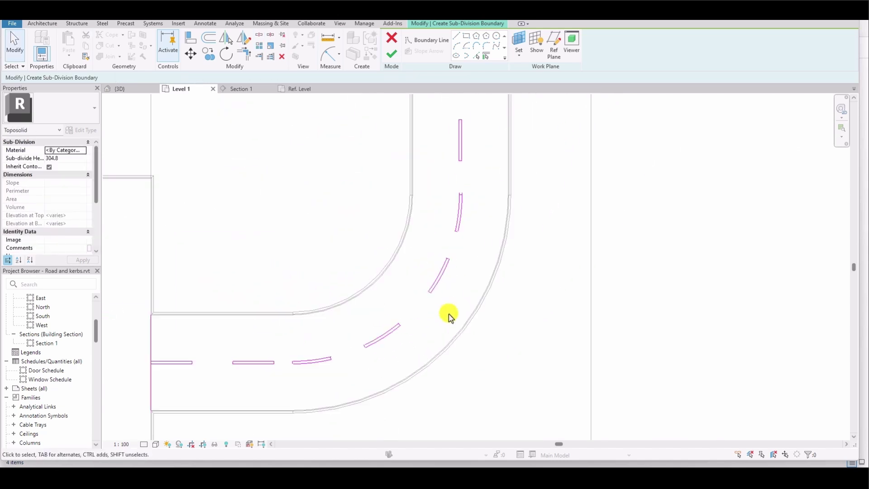
scroll(448, 314, up, 3)
scroll(430, 287, down, 5)
scroll(434, 264, up, 2)
scroll(434, 263, down, 3)
click(68, 158)
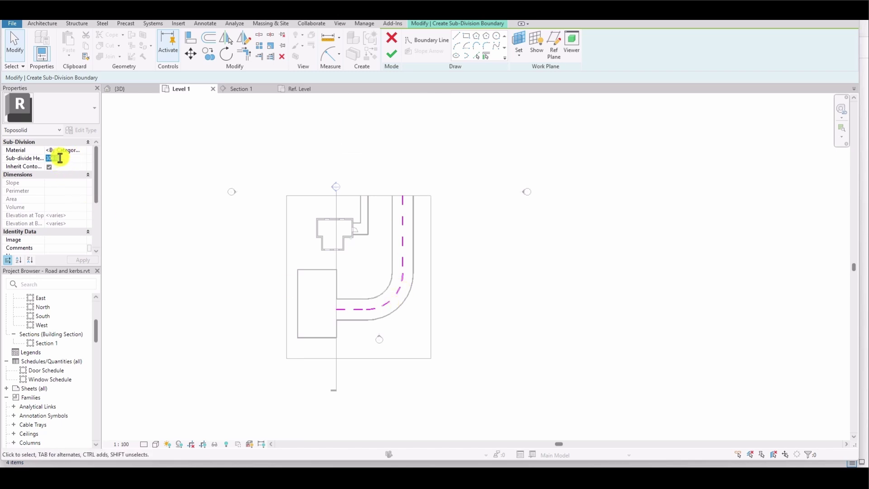
Set Sub-divide Height to 52 and bring up the Material Browser for the markings
scroll(391, 269, up, 3)
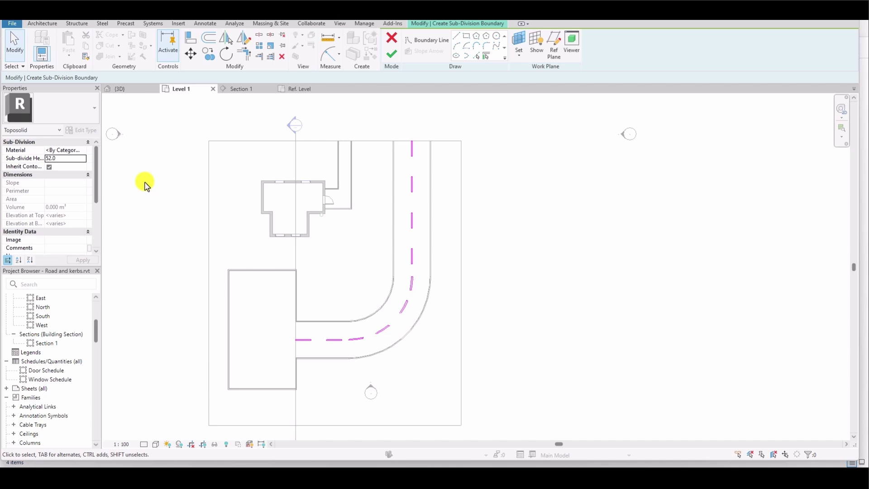
click(85, 151)
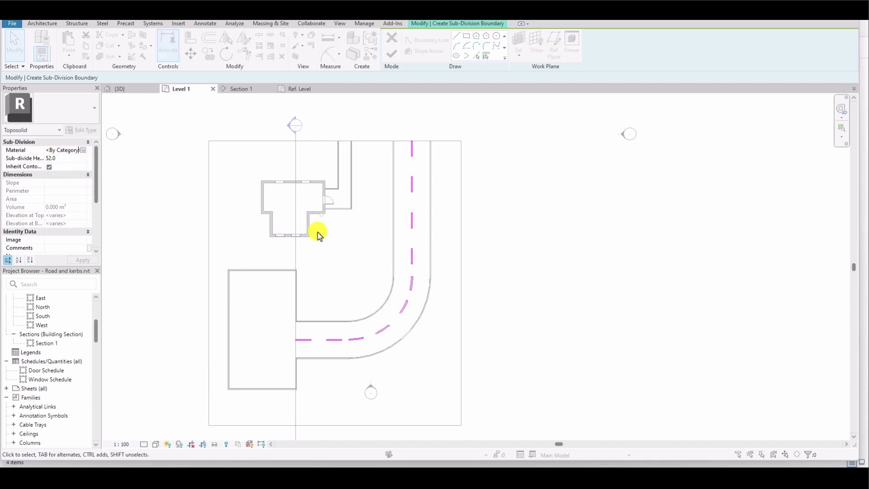
Search materials for 'paint' and apply Parking Graphics to the markings
click(426, 130)
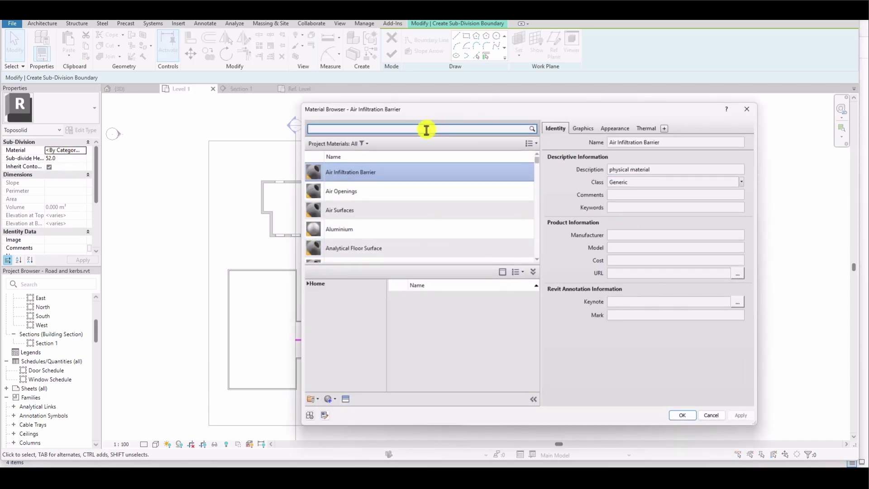
text(paint)
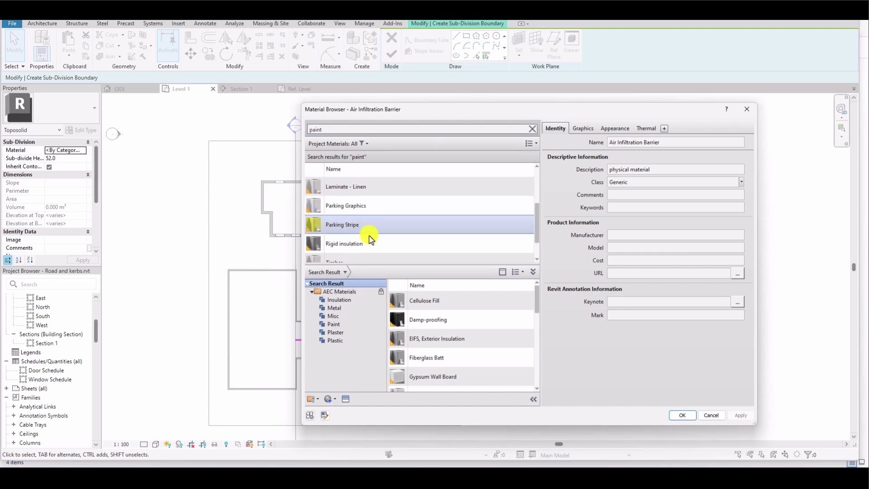
scroll(372, 240, down, 1)
scroll(389, 231, up, 3)
scroll(394, 230, down, 4)
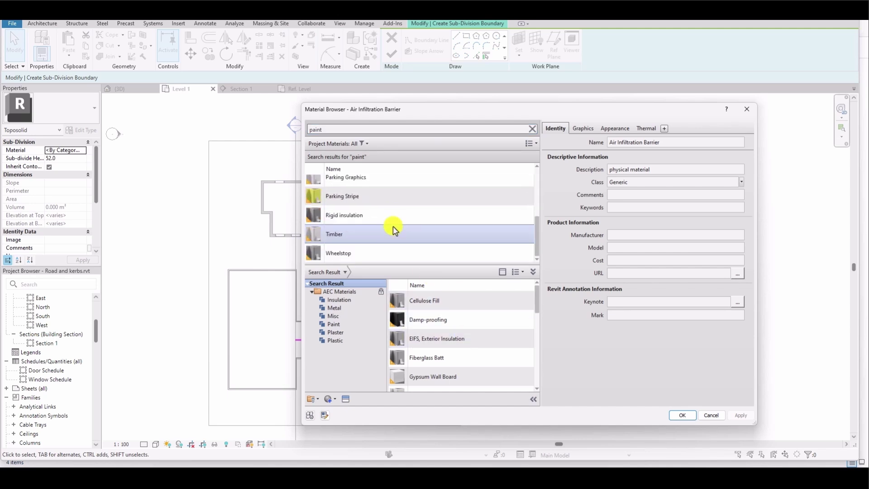
scroll(351, 241, up, 2)
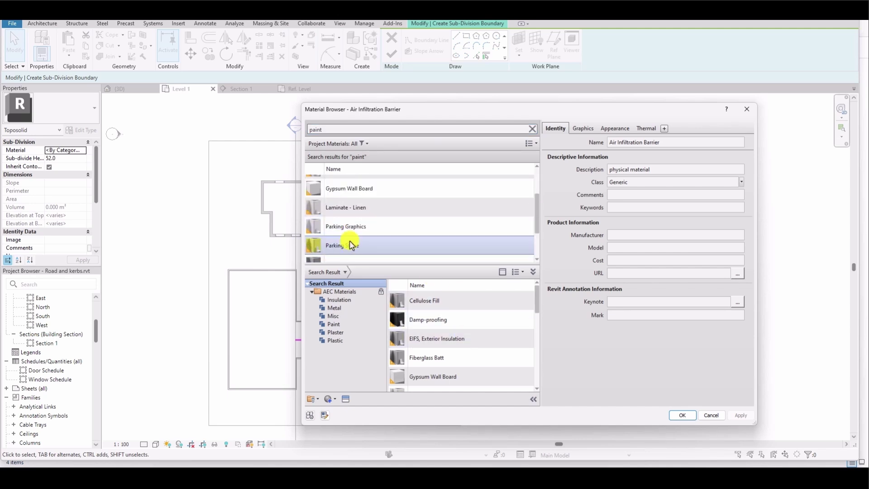
click(339, 218)
click(683, 416)
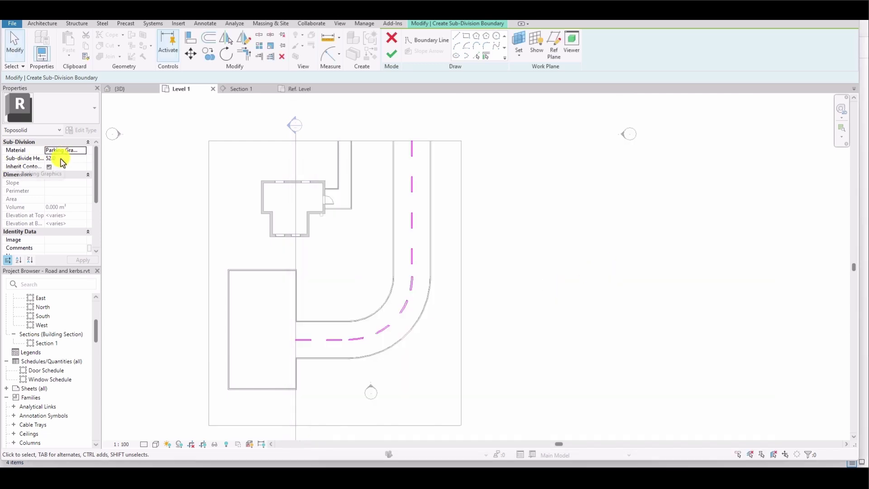
Attempt to finish the sketch, continue past the open-loop error, and inspect the corner
click(392, 54)
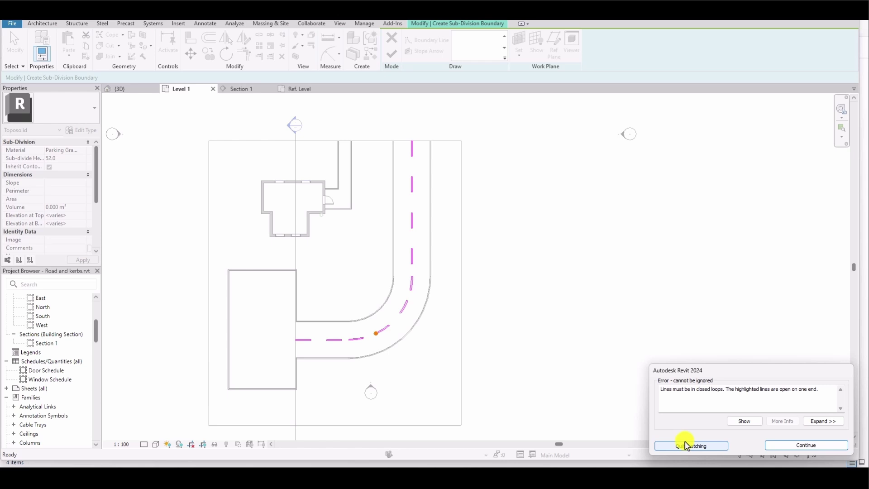
click(808, 445)
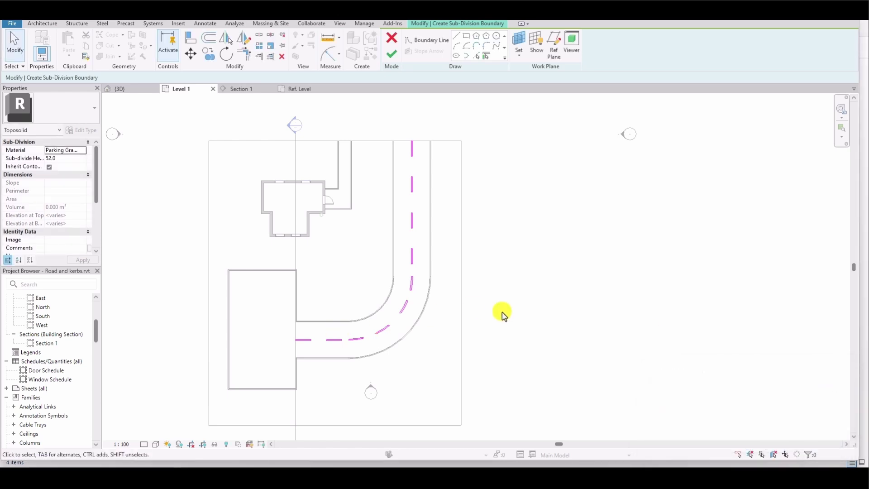
scroll(401, 344, up, 10)
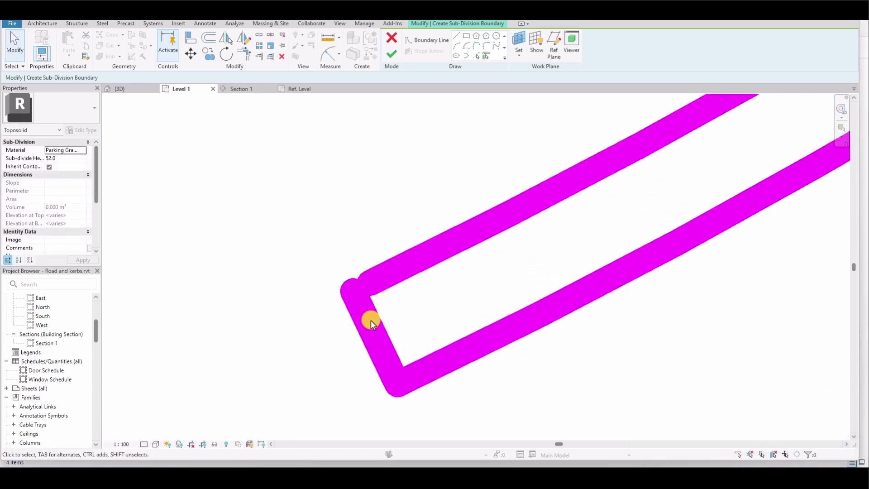
click(371, 319)
scroll(330, 289, down, 2)
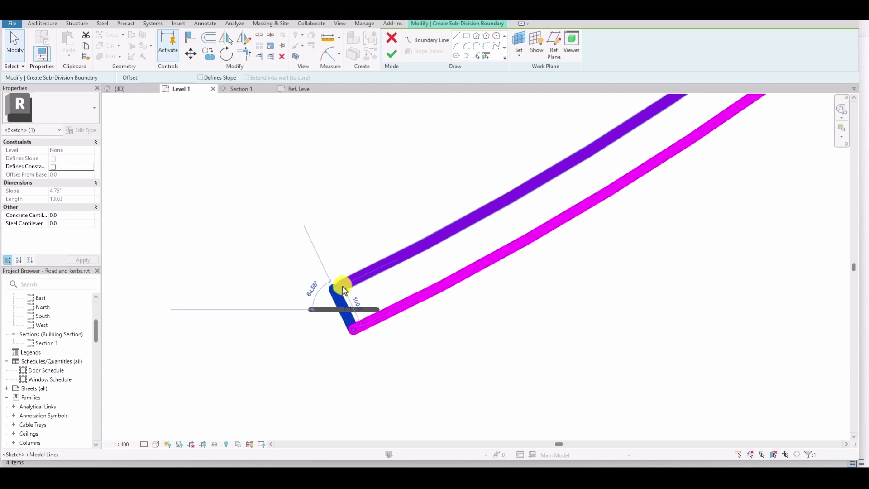
scroll(342, 288, up, 5)
key(Escape)
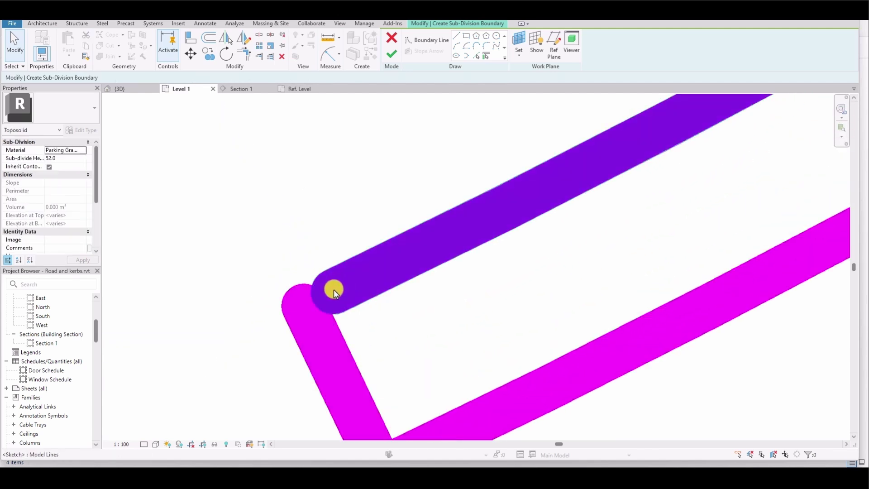
Drag the upper boundary line's end to close the dash's open corner
click(333, 294)
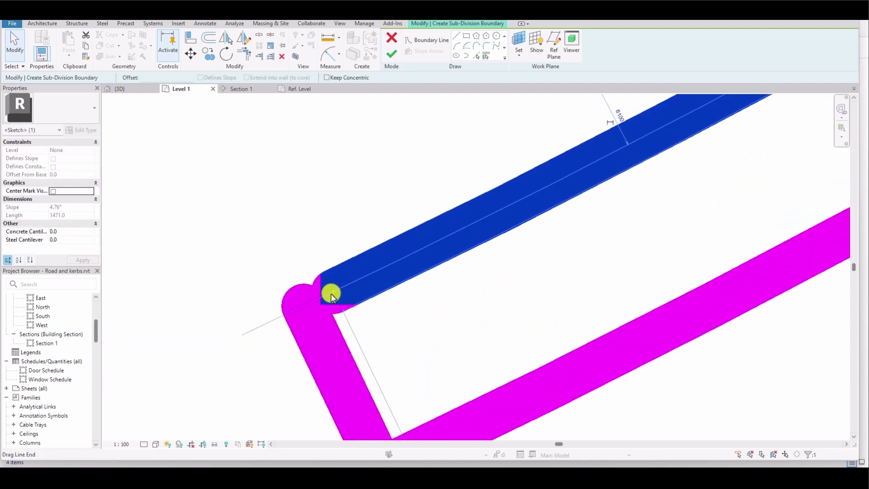
drag(332, 295, 333, 290)
scroll(301, 258, down, 6)
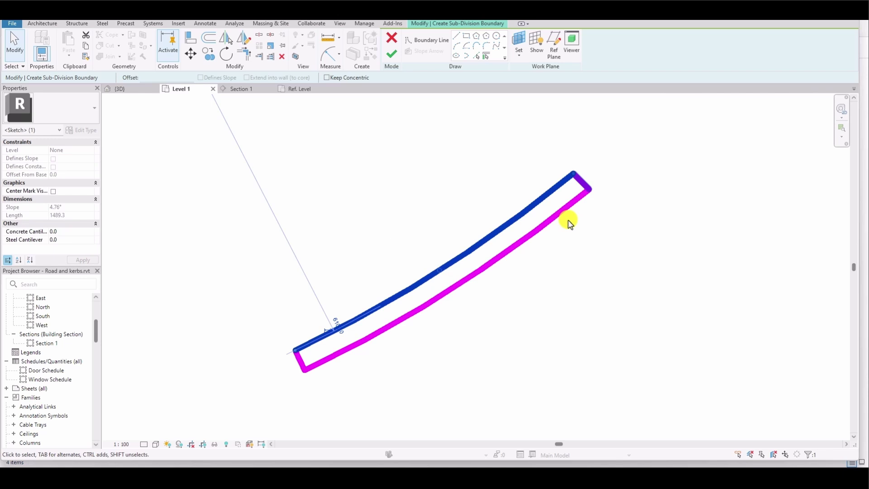
scroll(375, 244, down, 4)
key(Escape)
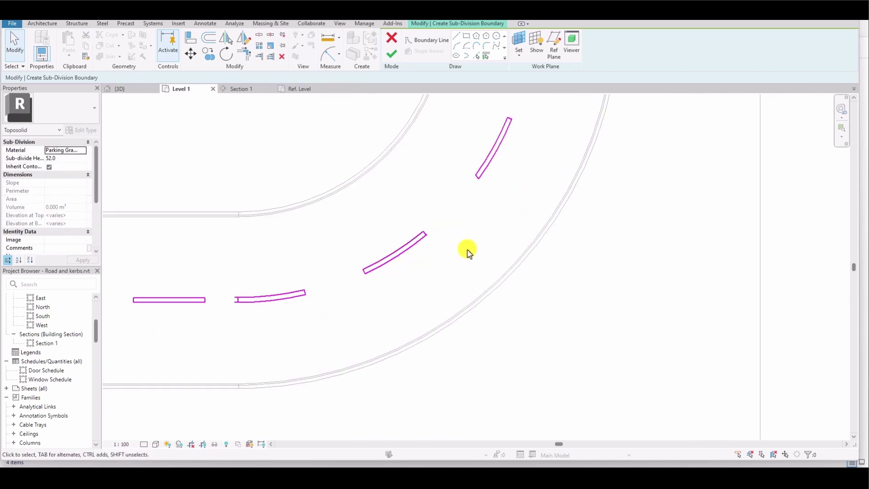
Finish the dashed centreline sub-division and dismiss the warning
click(397, 54)
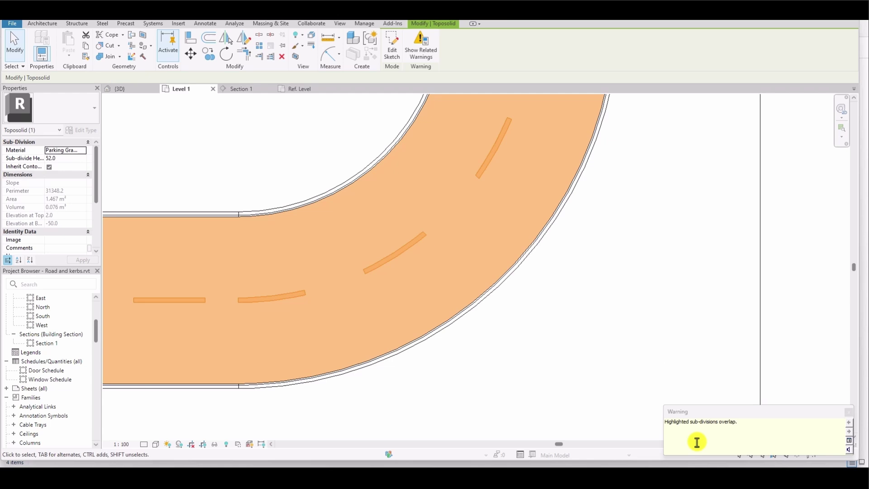
click(604, 295)
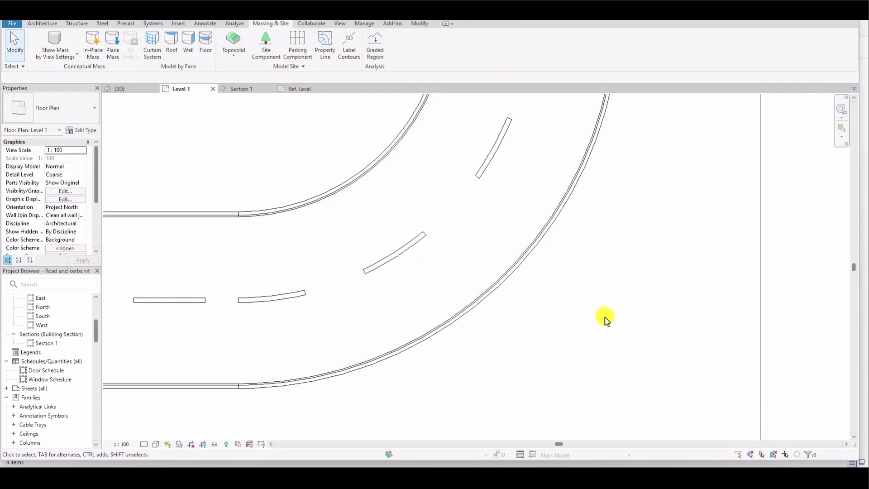
scroll(602, 322, down, 3)
scroll(598, 324, down, 3)
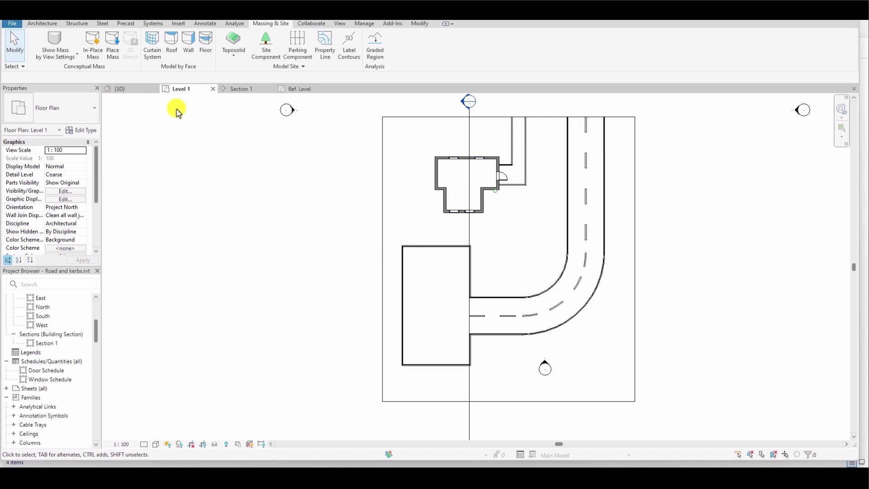
View the white dashed centreline markings in the {3D} view
click(136, 88)
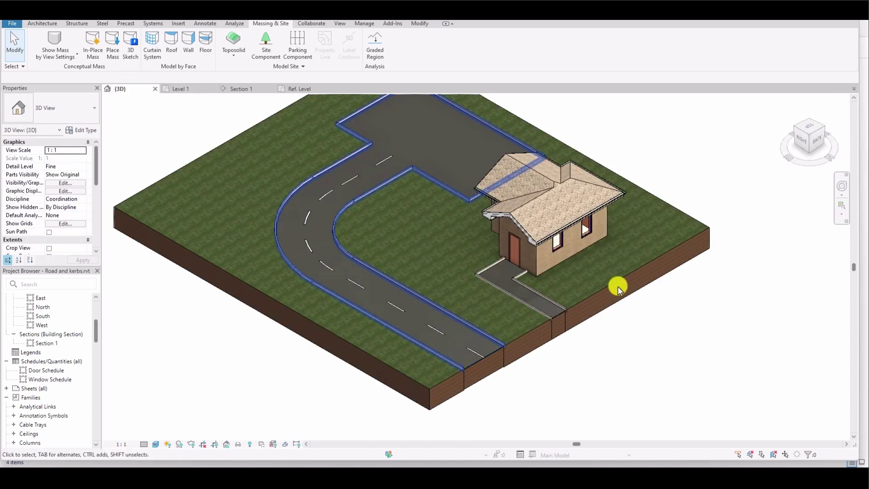
scroll(688, 317, down, 3)
scroll(612, 355, up, 5)
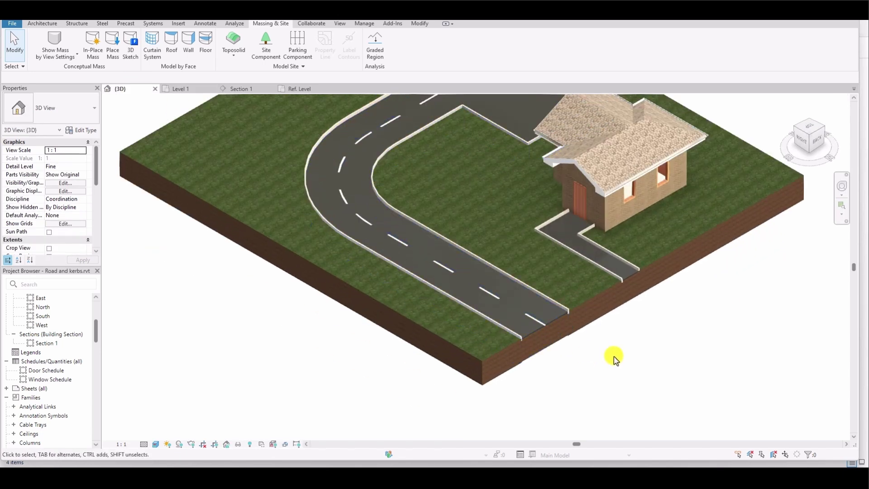
scroll(560, 359, down, 5)
scroll(697, 201, up, 3)
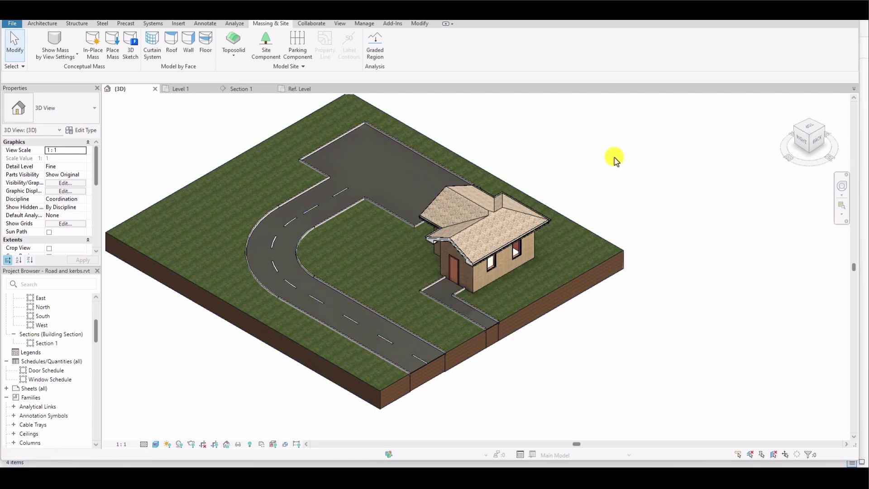
Zoom the Level 1 plan to fit, then return to the 3D site view
click(181, 89)
key(z)
key(f)
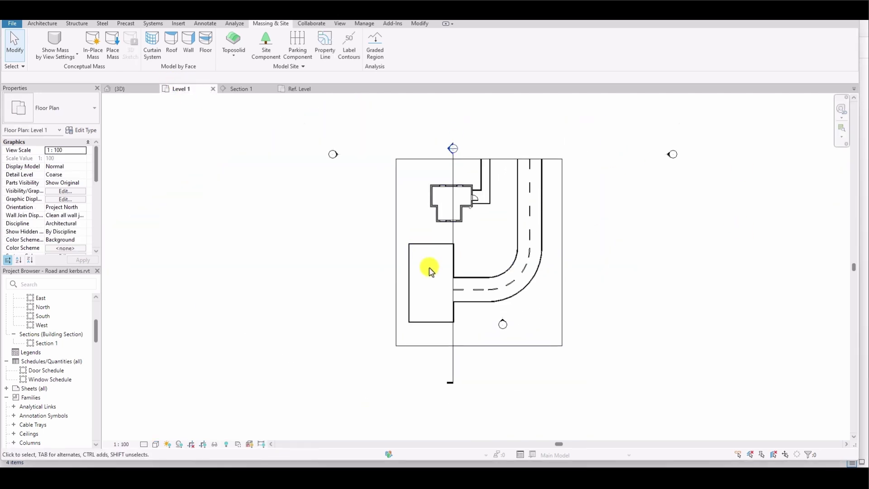
click(145, 90)
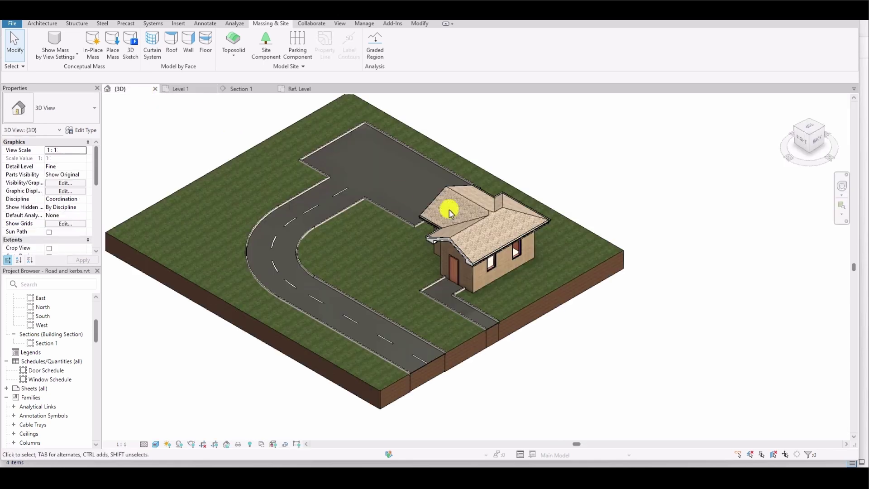
scroll(442, 358, up, 5)
scroll(442, 367, down, 2)
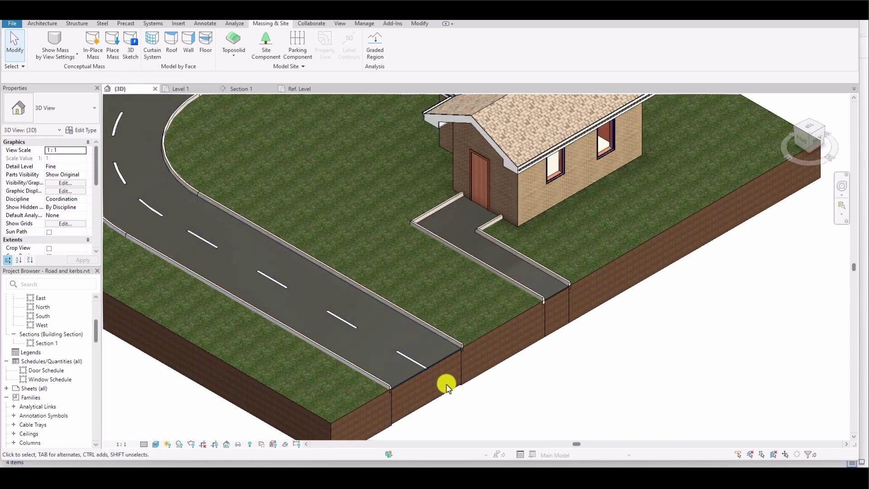
Select the road toposolid and show the Level 1 plan around the parking rectangle
click(447, 387)
scroll(338, 315, down, 4)
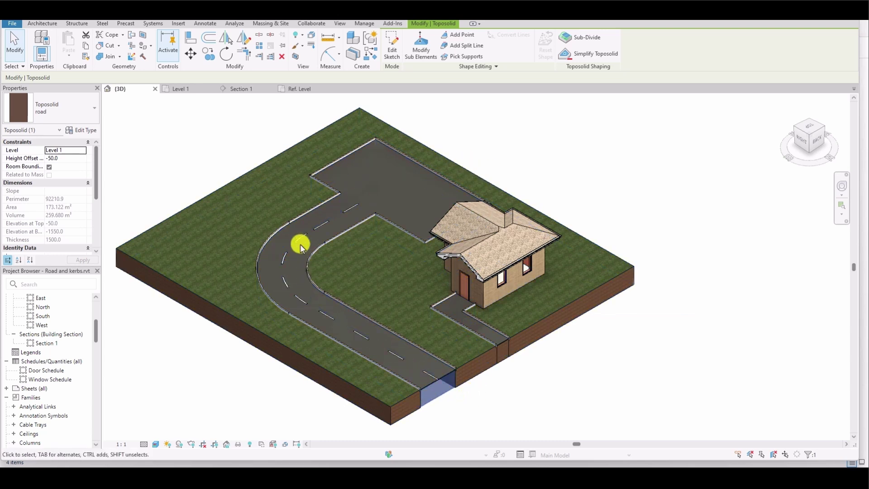
click(181, 89)
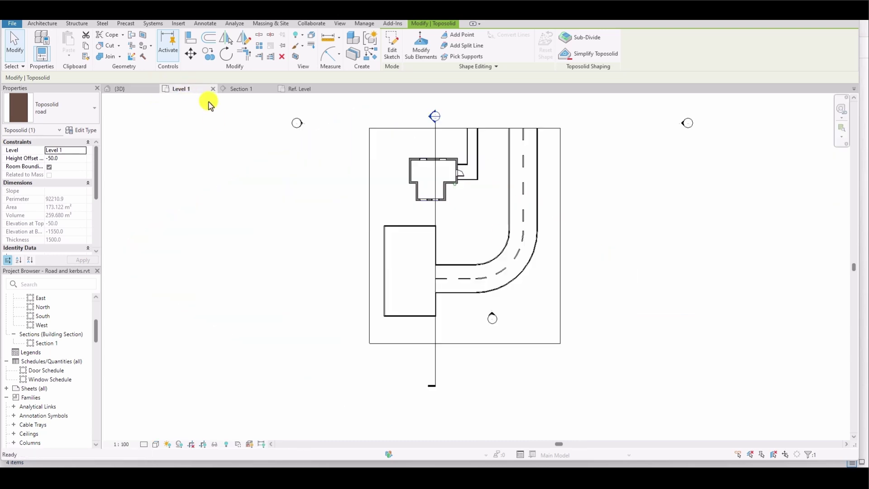
scroll(443, 249, up, 2)
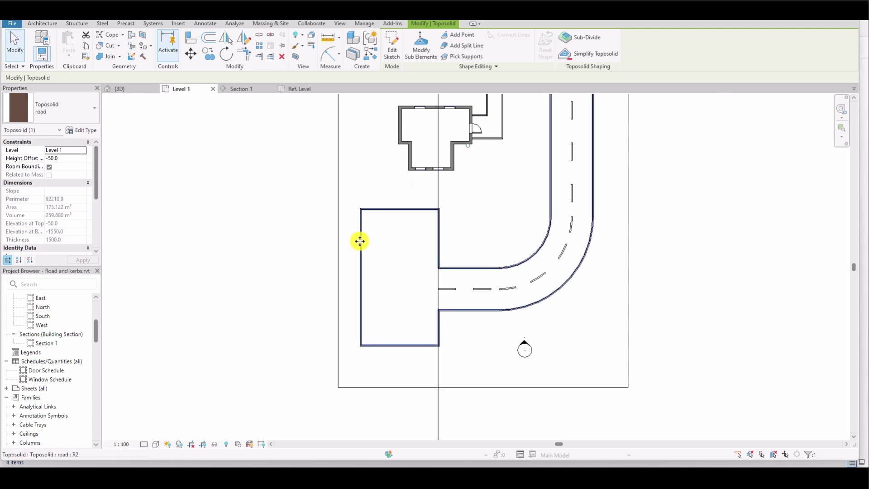
scroll(365, 239, up, 3)
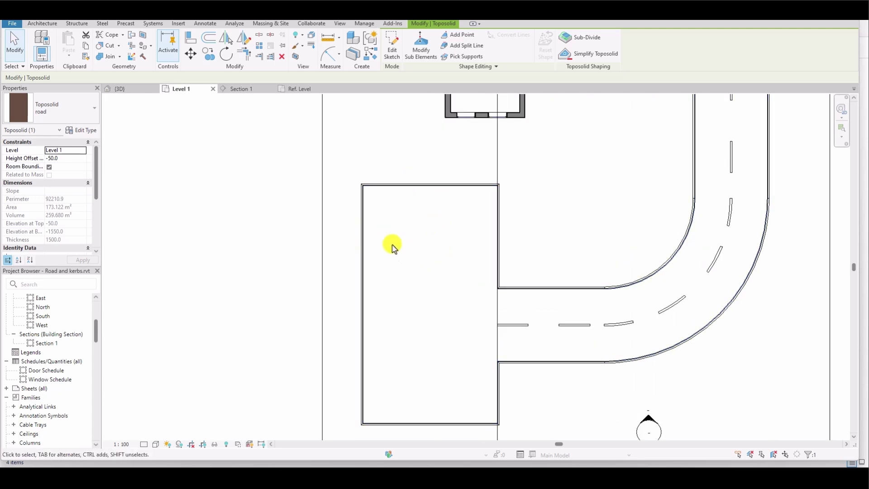
scroll(352, 251, down, 1)
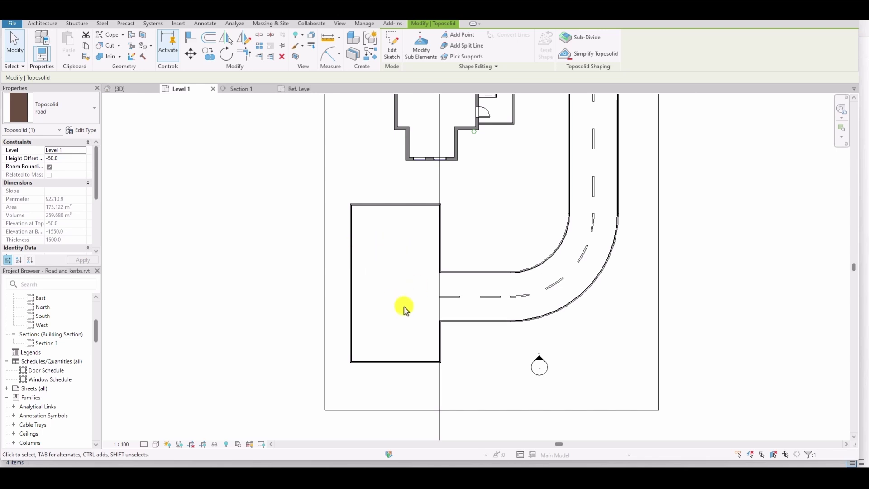
Start a new road sub-division for four parking-bay lines with Sub-divide Height 52
click(587, 38)
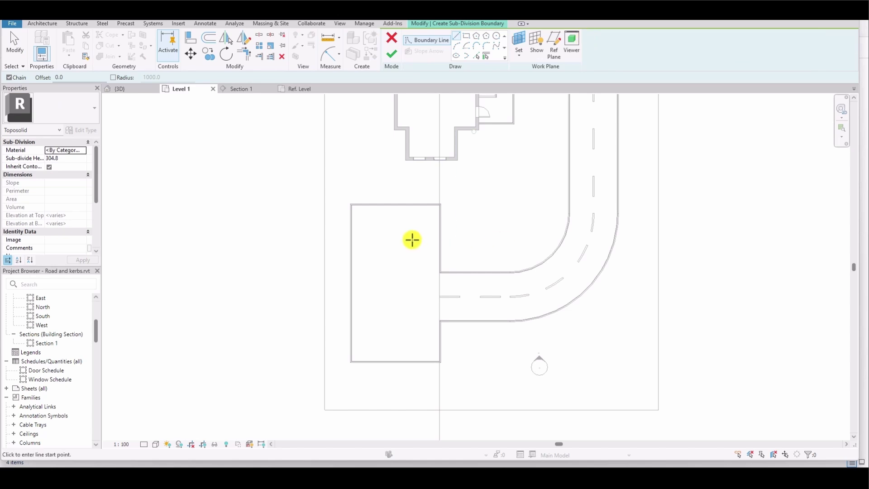
scroll(351, 237, up, 2)
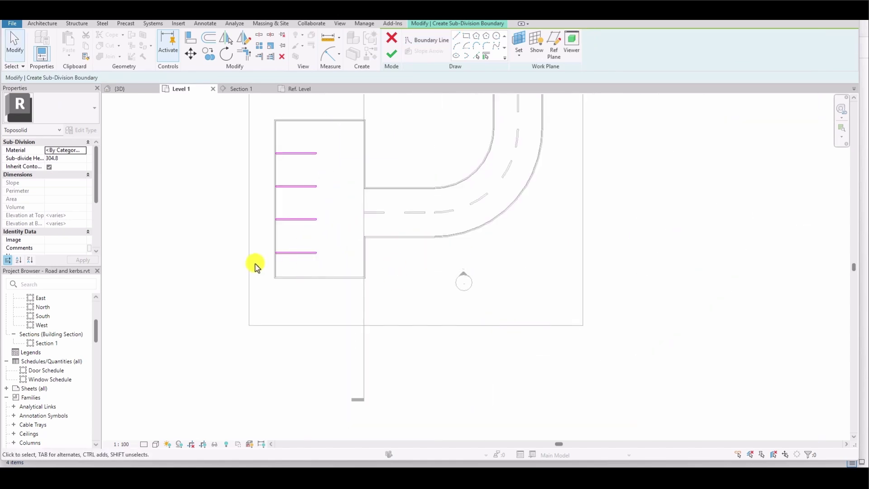
click(66, 159)
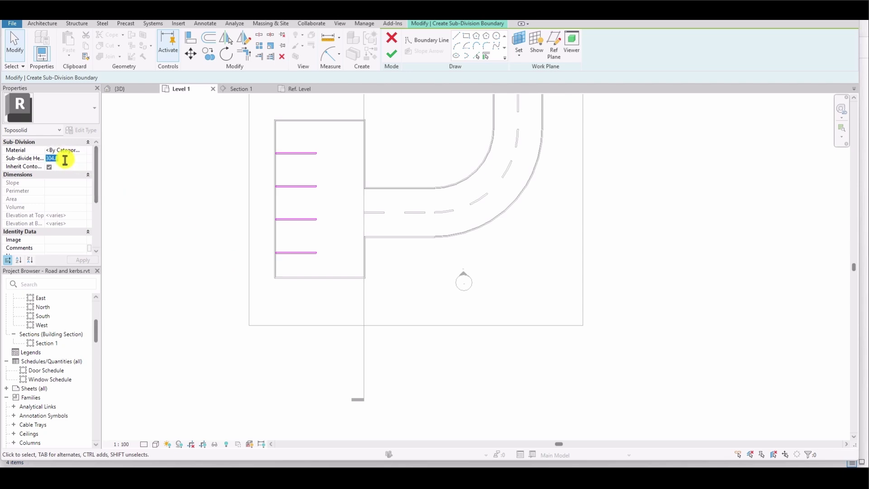
text(52)
click(84, 152)
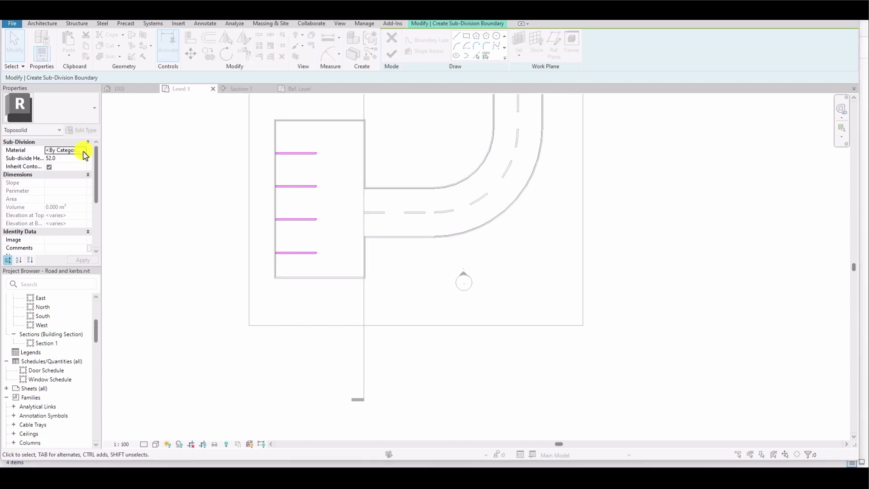
Choose Parking Graphics in the Material Browser for the parking-bay sub-division
click(84, 153)
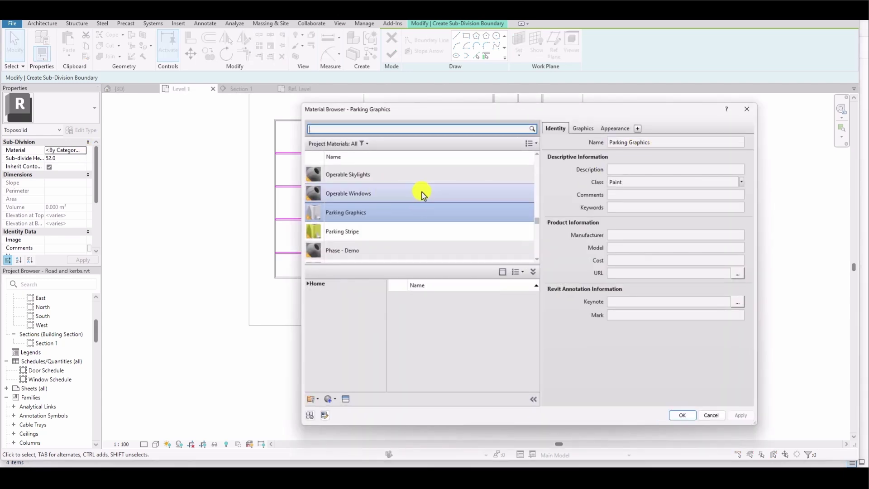
scroll(407, 190, up, 1)
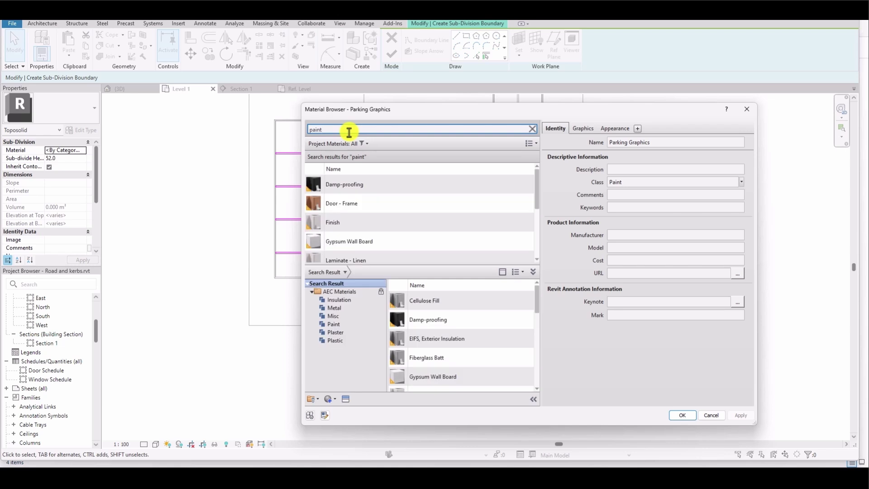
scroll(427, 249, down, 3)
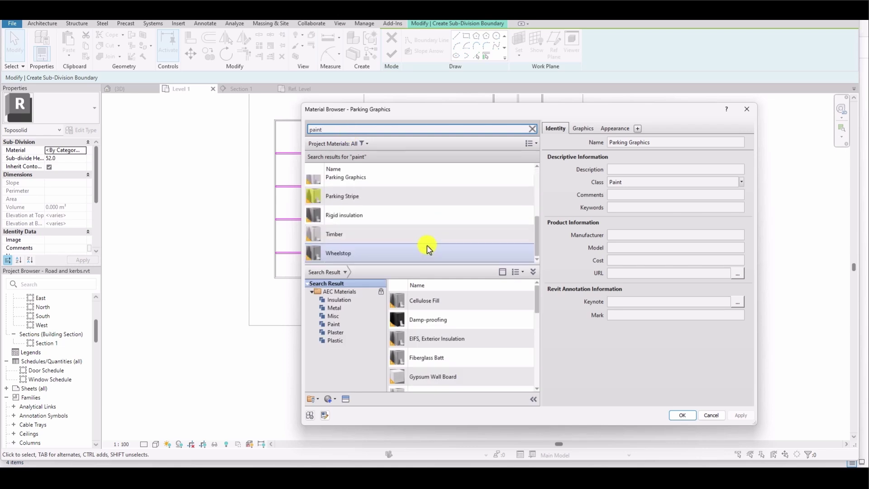
scroll(427, 249, up, 3)
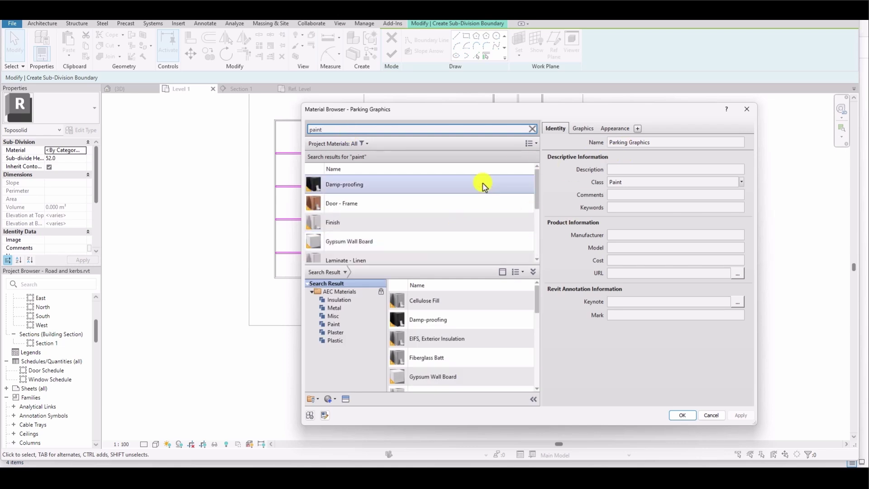
click(682, 415)
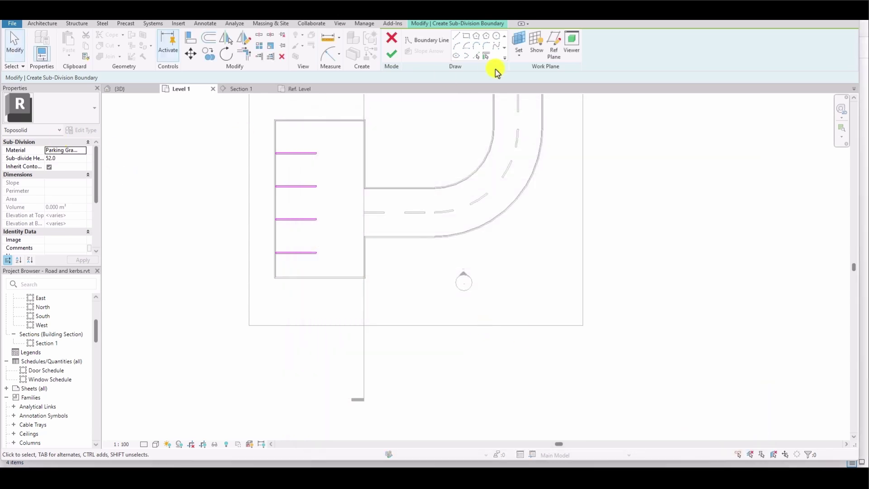
Finish the parking-bay sub-division, skip saving, and zoom-fit the site in 3D
click(391, 54)
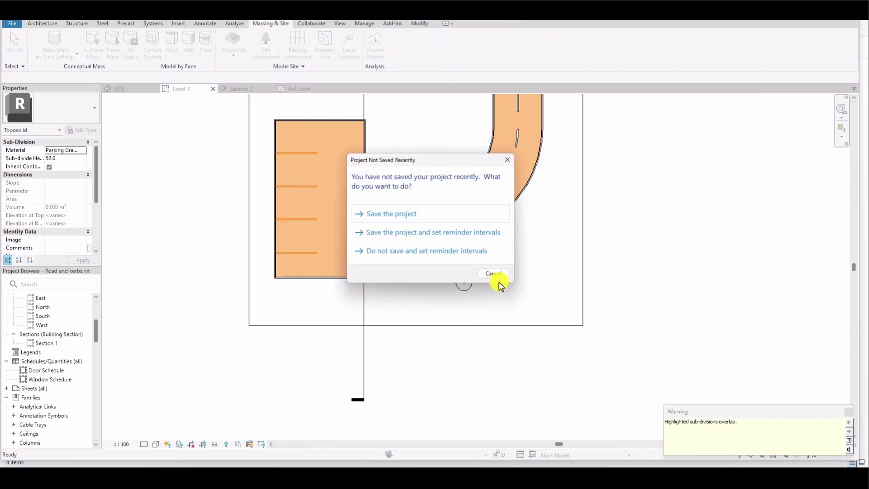
click(494, 273)
click(121, 89)
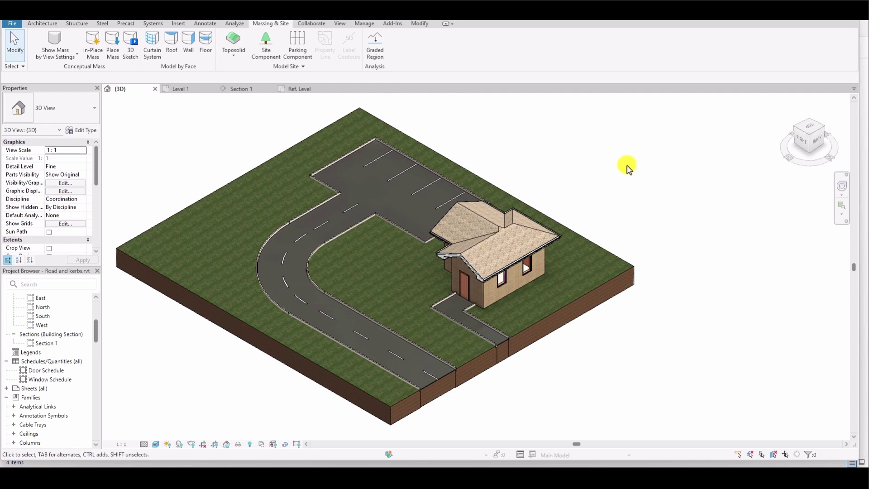
scroll(631, 168, down, 5)
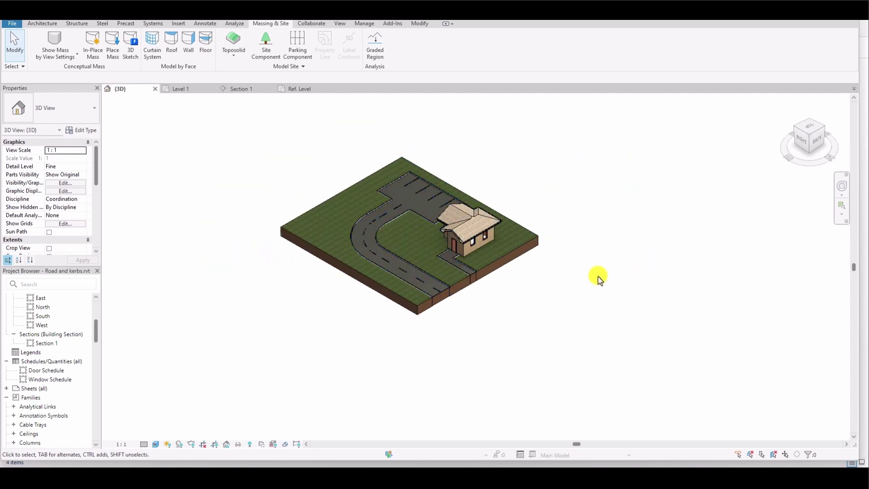
scroll(652, 222, up, 2)
scroll(734, 258, up, 3)
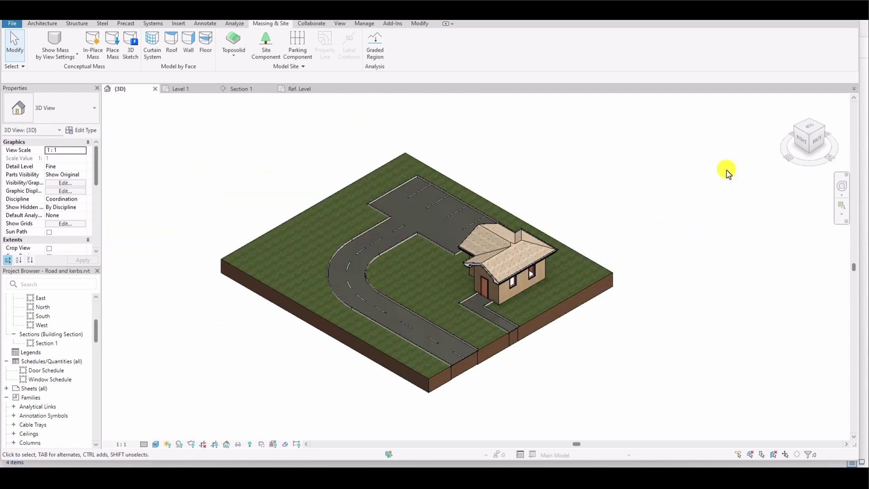
key(z)
key(f)
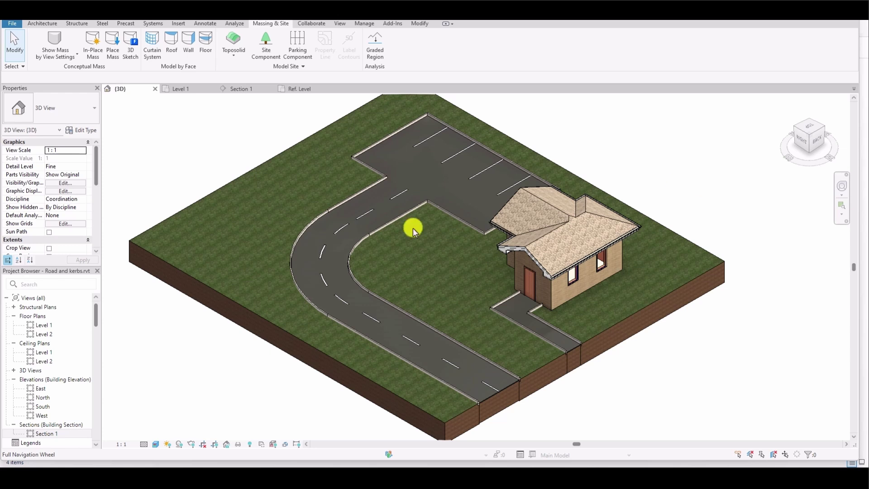
Select the road toposolid and start Add Point with elevation 25
click(508, 401)
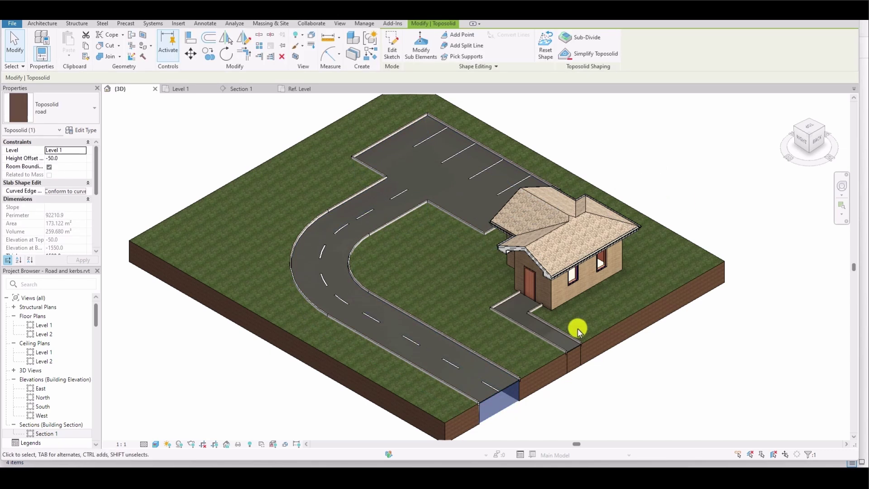
click(459, 35)
click(708, 52)
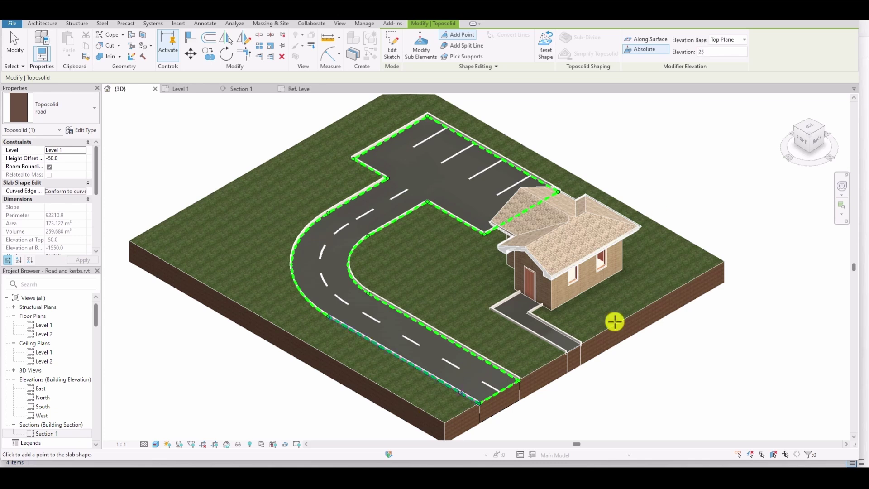
key(Return)
scroll(496, 395, up, 3)
scroll(496, 395, up, 2)
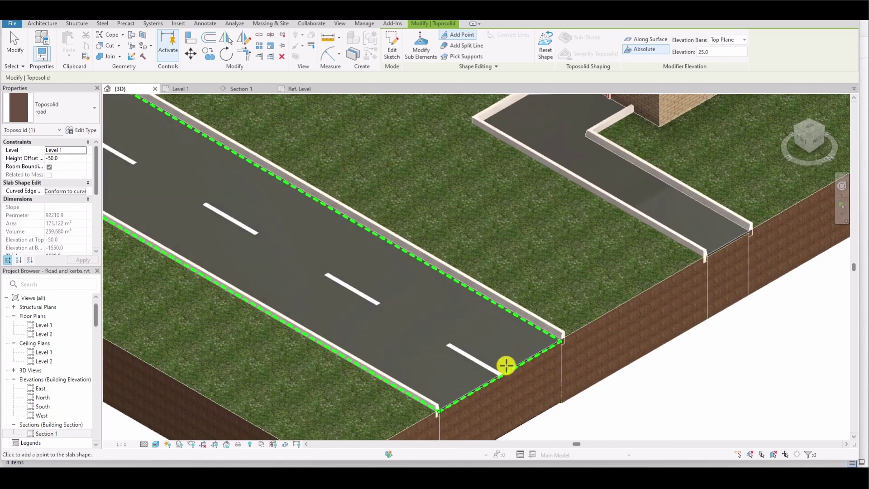
scroll(501, 373, up, 2)
Add five raised points along the dashed centreline, from the road end to the parking area
click(501, 374)
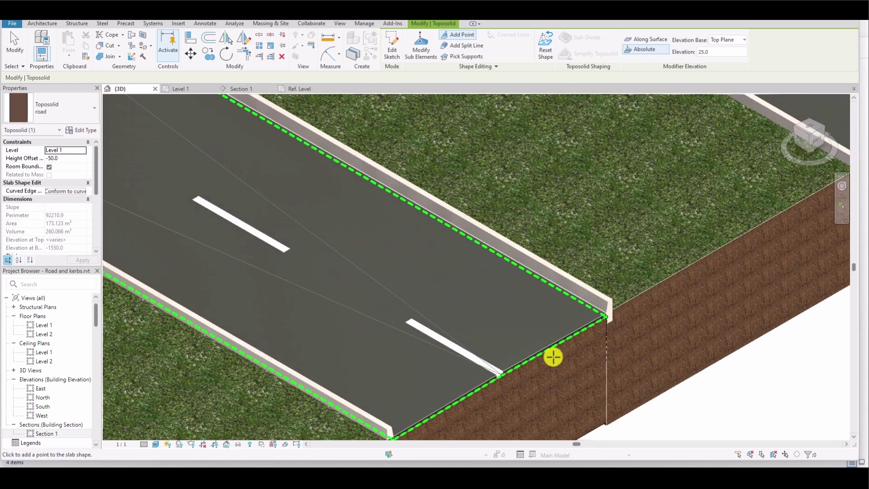
scroll(596, 322, up, 3)
scroll(640, 295, down, 2)
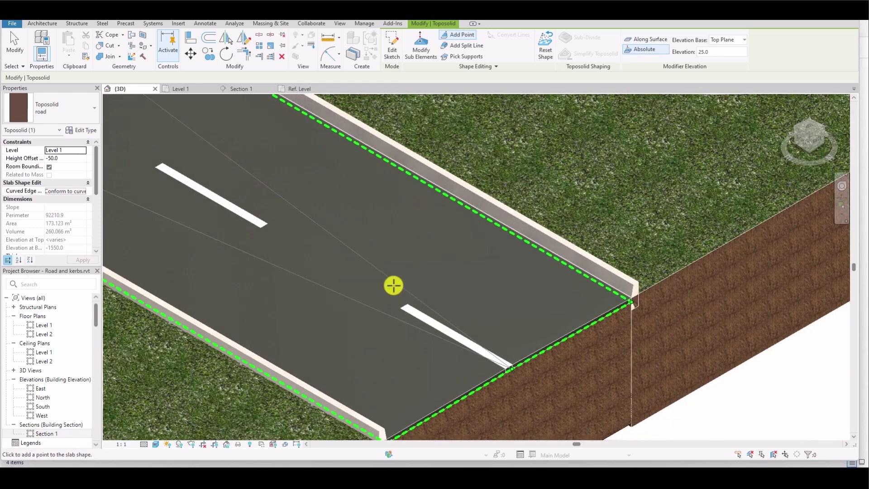
click(403, 305)
click(265, 224)
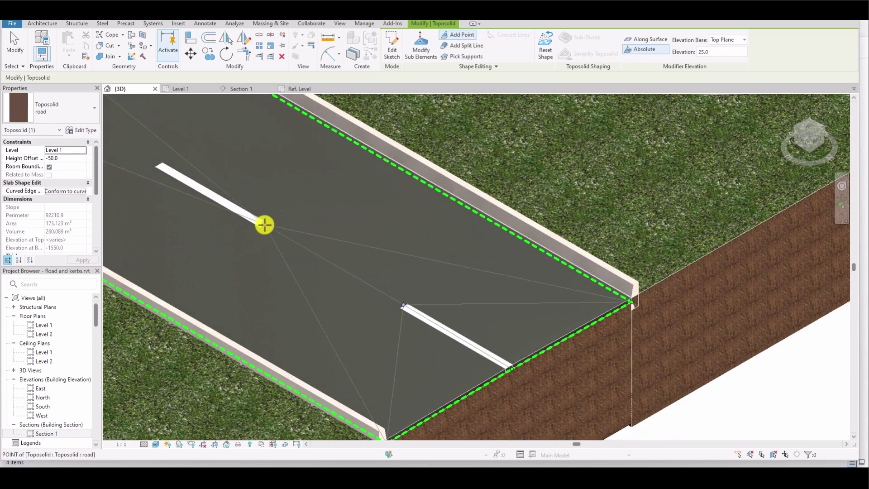
scroll(489, 335, down, 5)
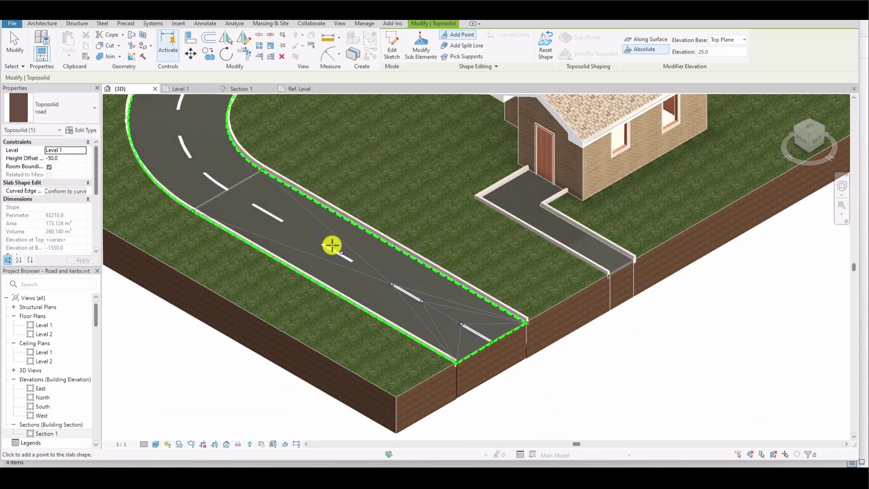
scroll(317, 241, up, 3)
click(316, 244)
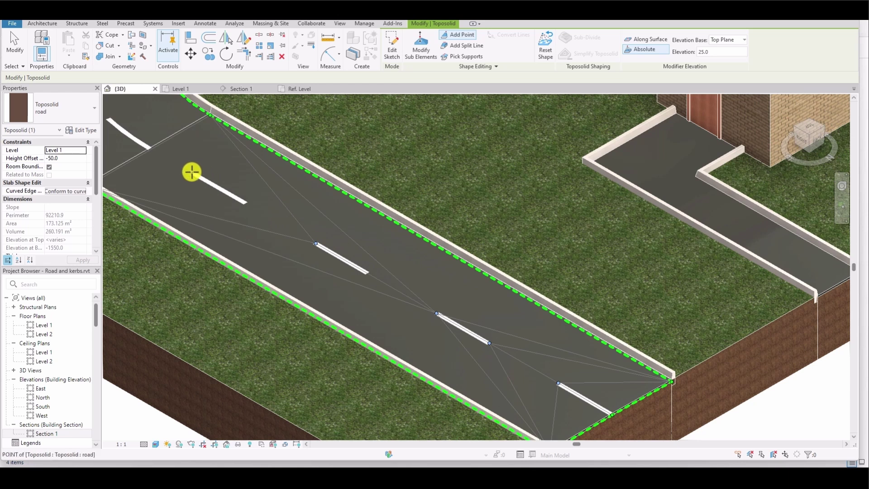
scroll(192, 172, down, 5)
scroll(384, 316, up, 4)
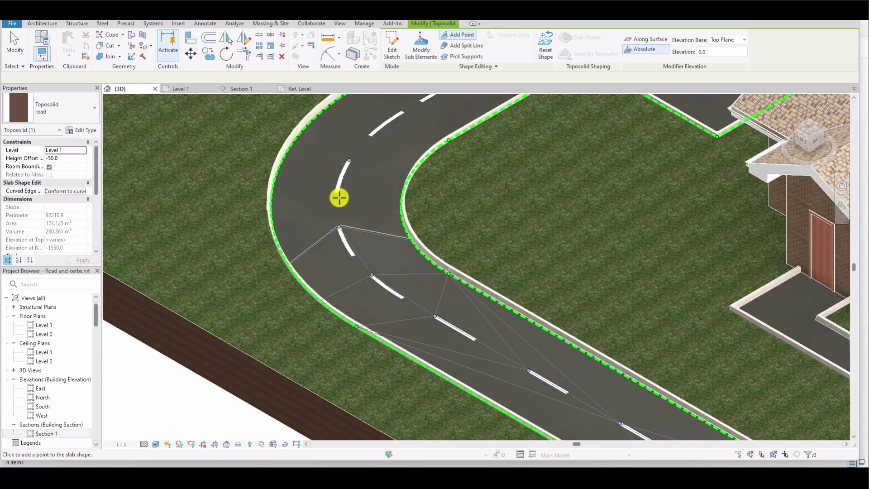
scroll(339, 198, down, 5)
click(349, 119)
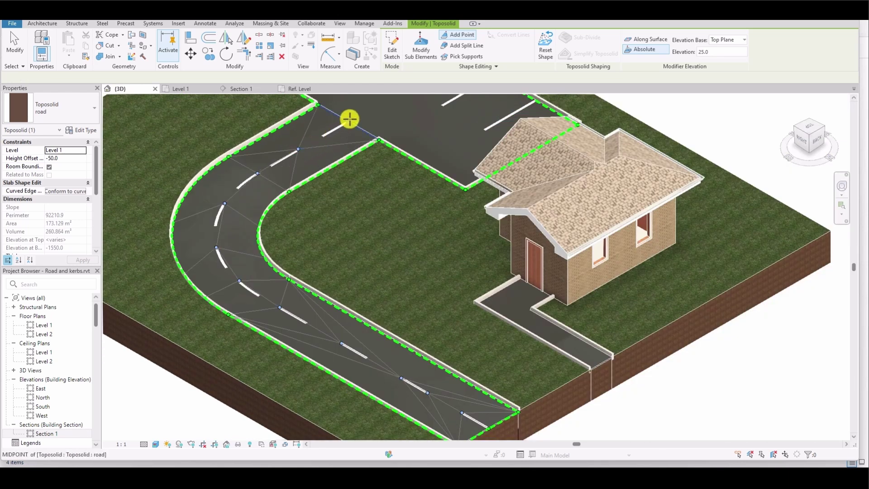
scroll(347, 124, up, 3)
scroll(316, 204, down, 5)
Cancel point placement to finish editing the road surface
scroll(453, 227, up, 4)
right_click(480, 174)
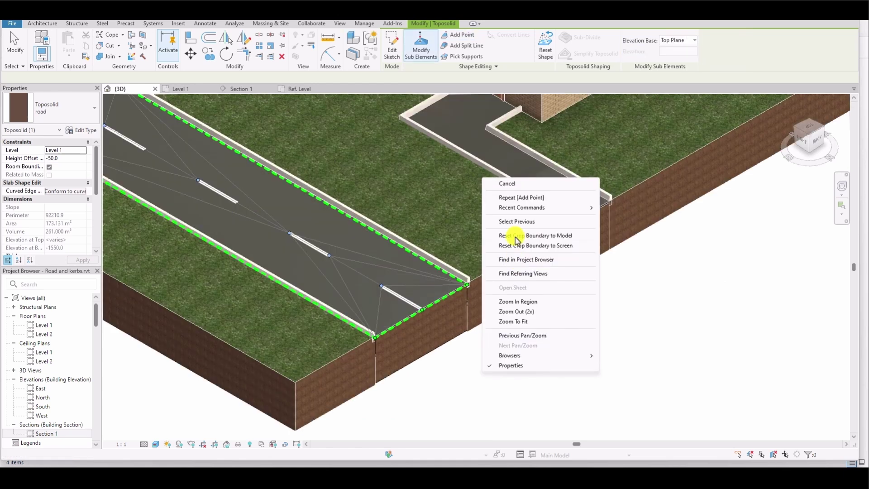
click(489, 185)
In Section 1, drag the crop region's left edge to show more of the road
click(239, 89)
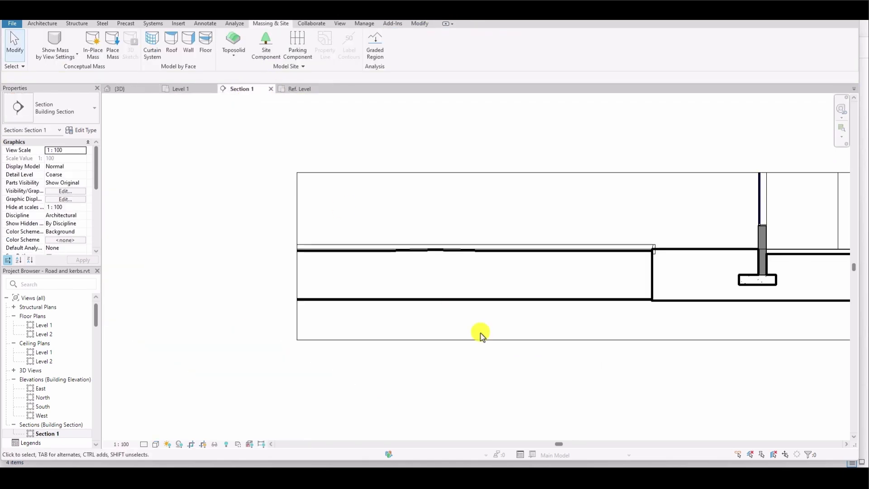
scroll(466, 265, down, 2)
click(385, 236)
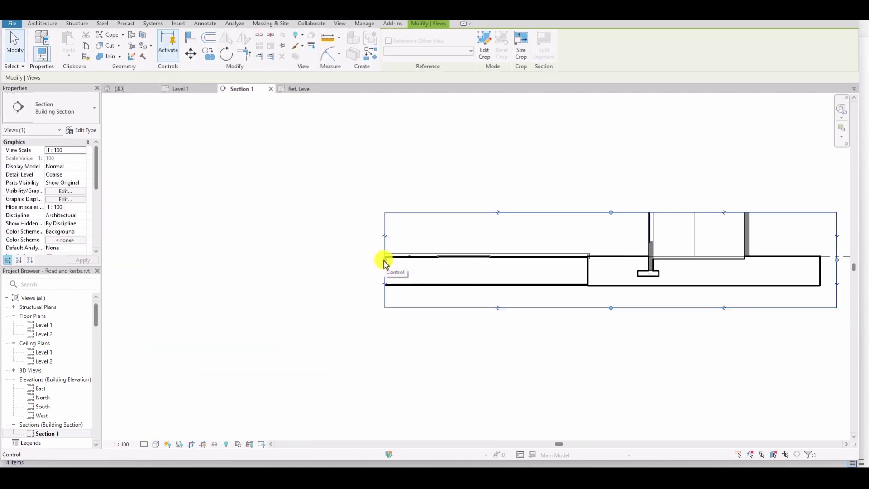
drag(385, 264, 214, 264)
scroll(448, 277, down, 1)
scroll(468, 260, up, 3)
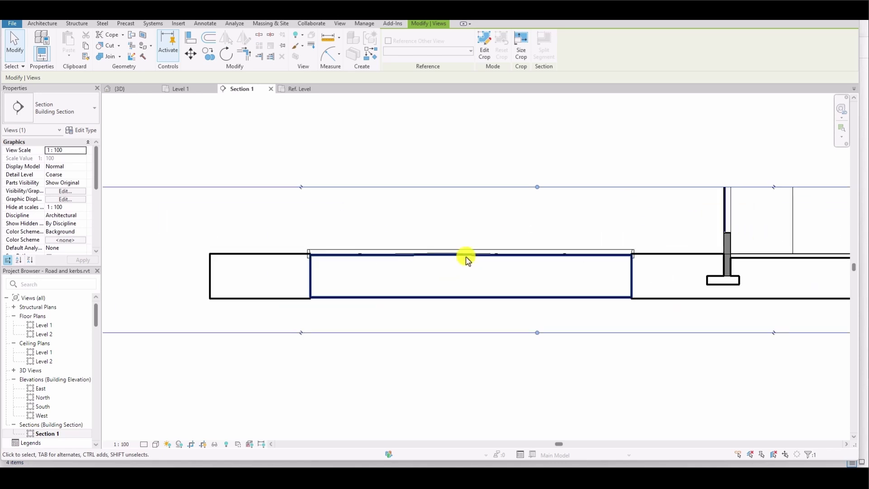
scroll(468, 261, up, 2)
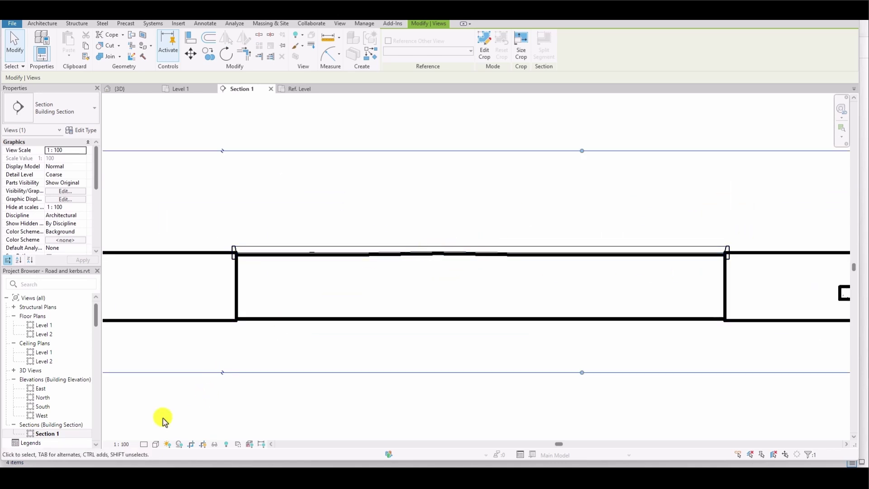
Set the Section 1 view scale to 1:1 and inspect the cambered road profile
click(121, 444)
click(127, 319)
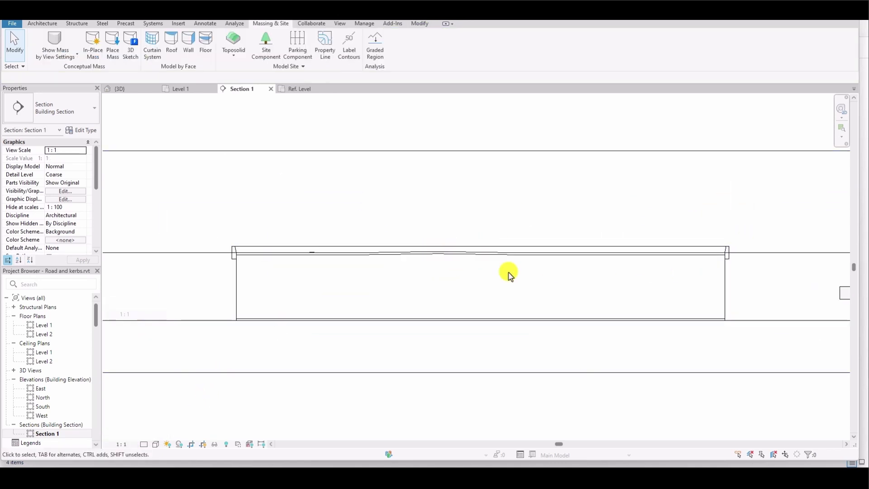
scroll(477, 248, up, 1)
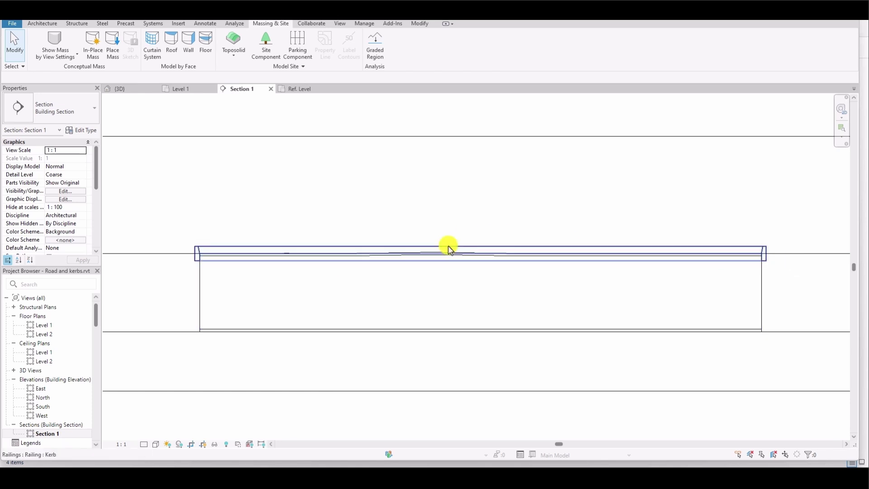
scroll(443, 253, up, 3)
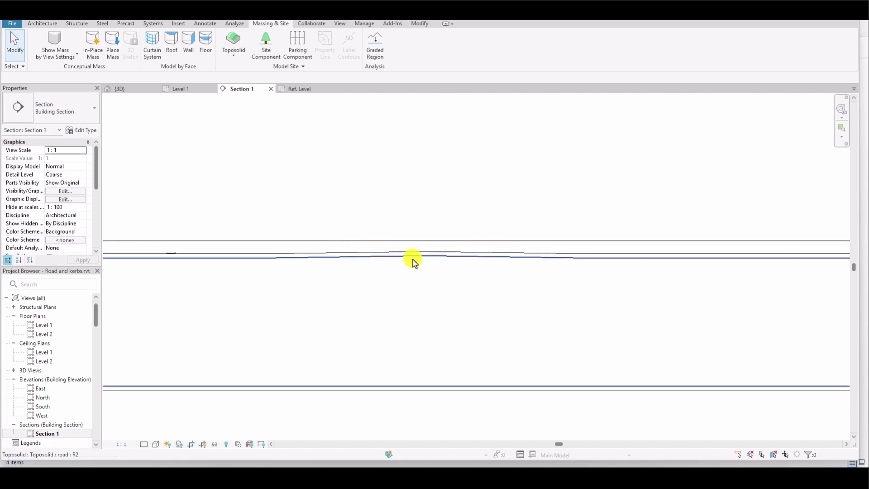
scroll(574, 270, down, 3)
click(118, 88)
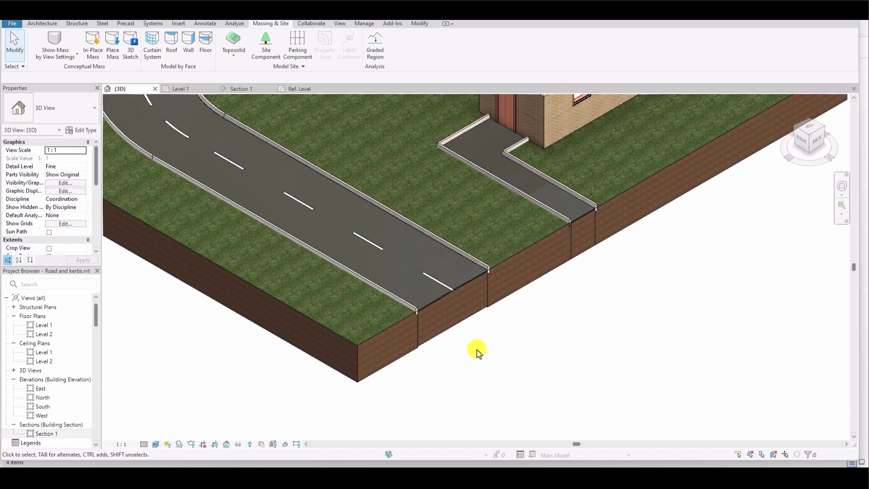
scroll(476, 352, down, 5)
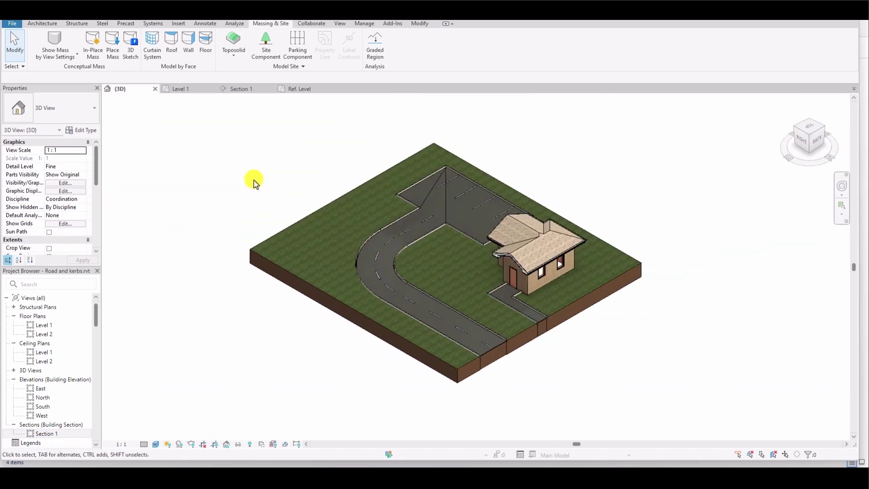